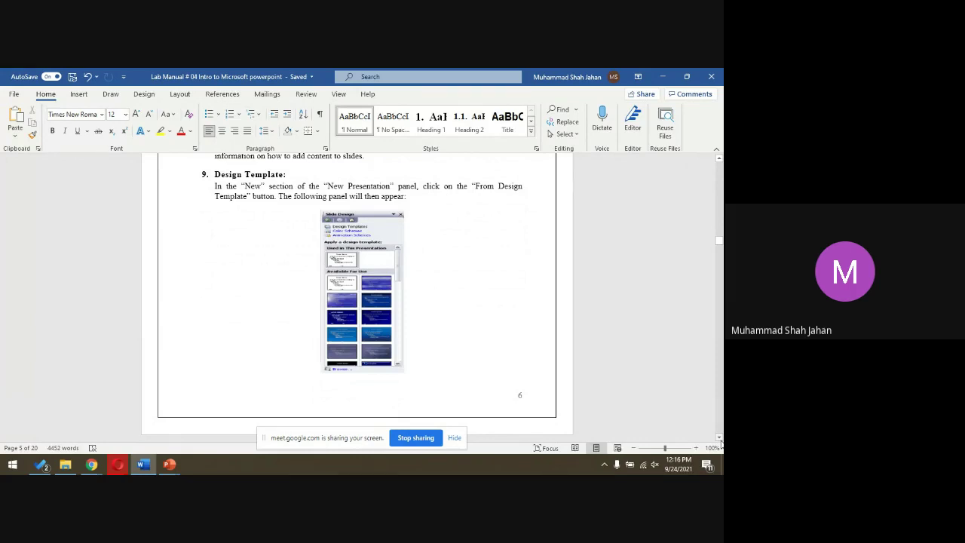
Step: Switch from the lab manual to PowerPoint, view the start page's presentation templates, and return to the open presentation
scroll(720, 445, "down", 1)
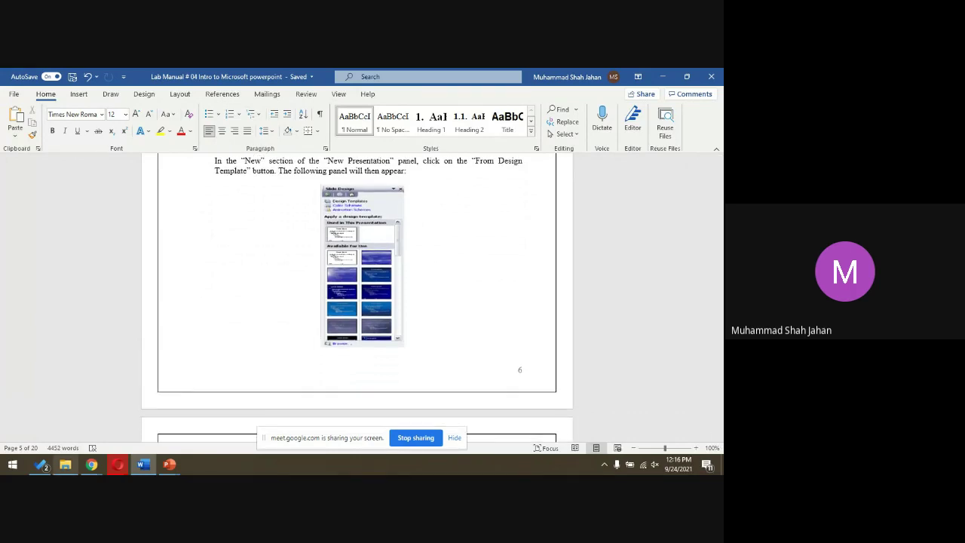
mouse_move(169, 464)
left_click(110, 432)
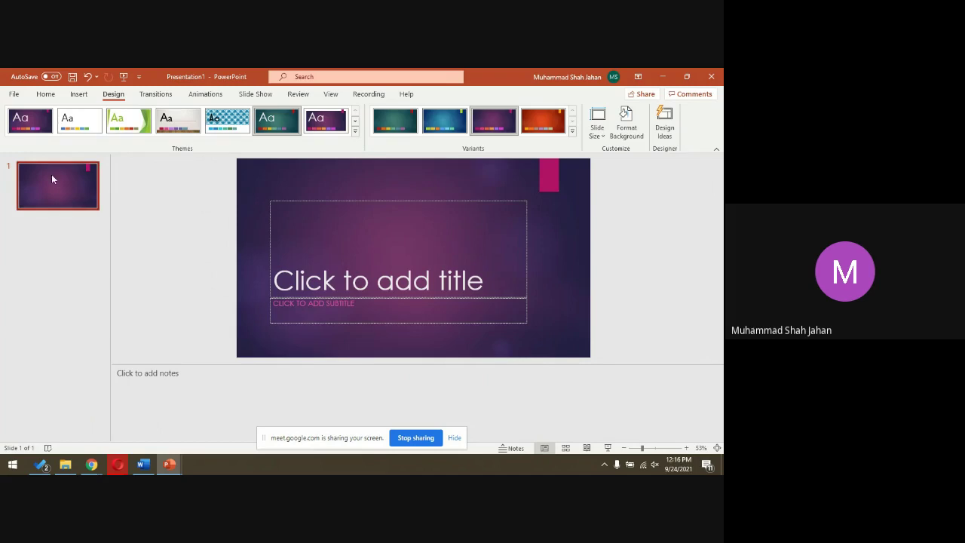
left_click(14, 93)
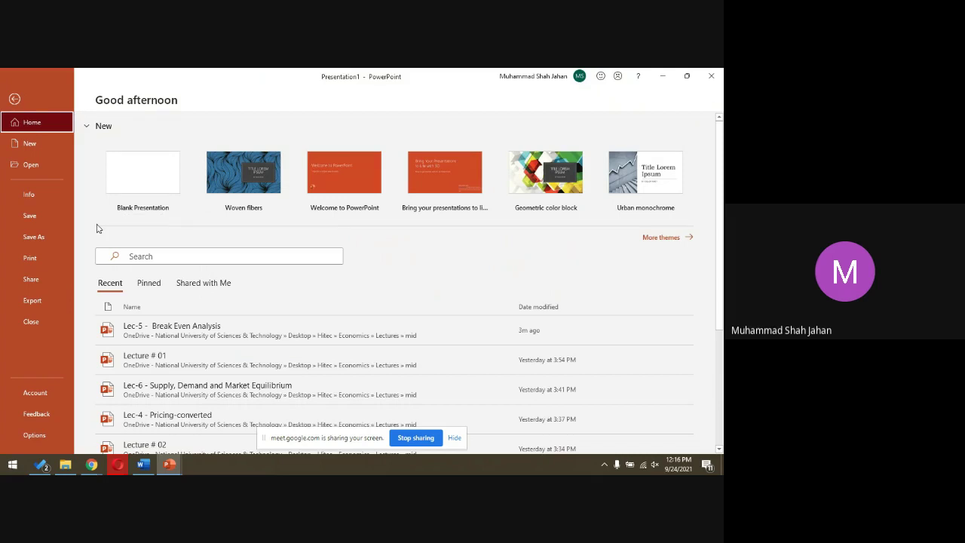
left_click(14, 99)
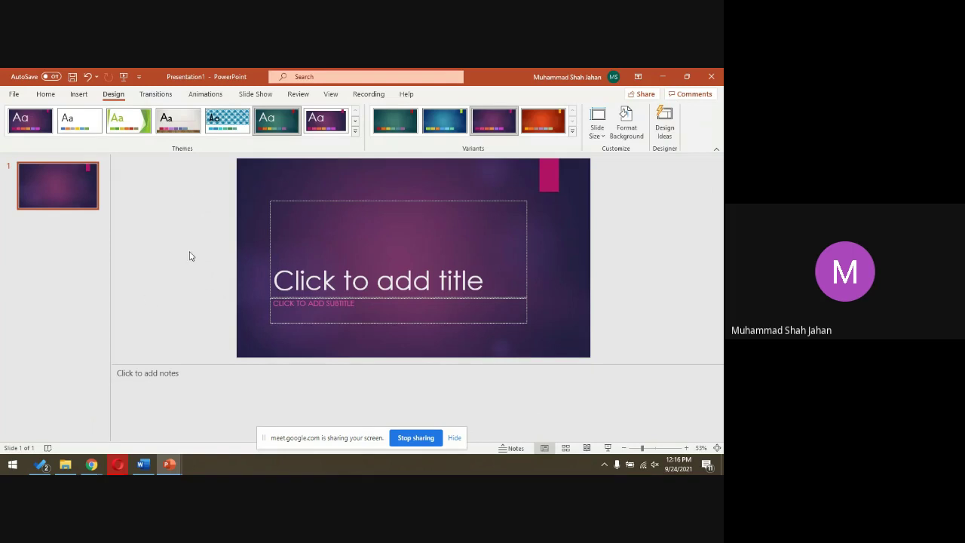
Step: Switch to the Word lab manual and read the Design Template, Existing Presentation and Photo Album sections
left_click(144, 465)
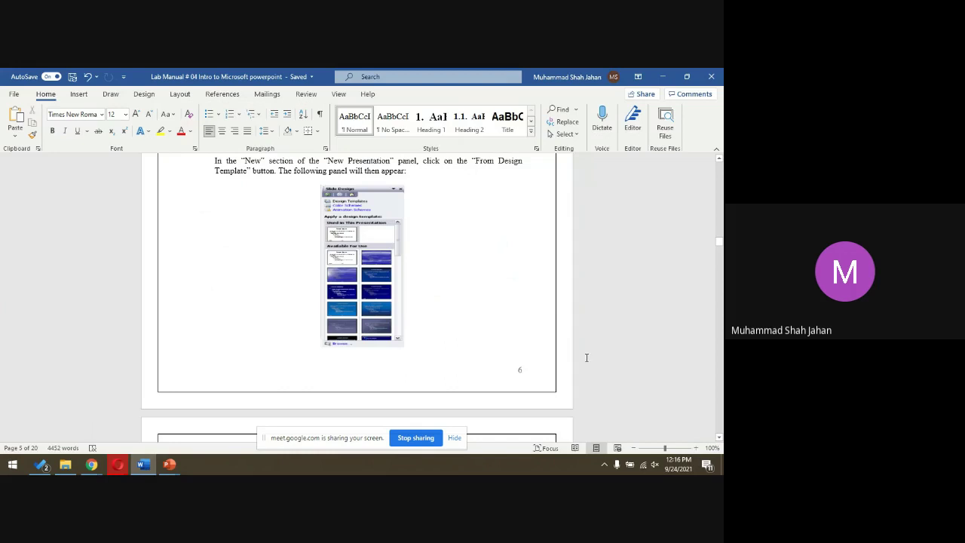
left_click(720, 441)
left_click(720, 441)
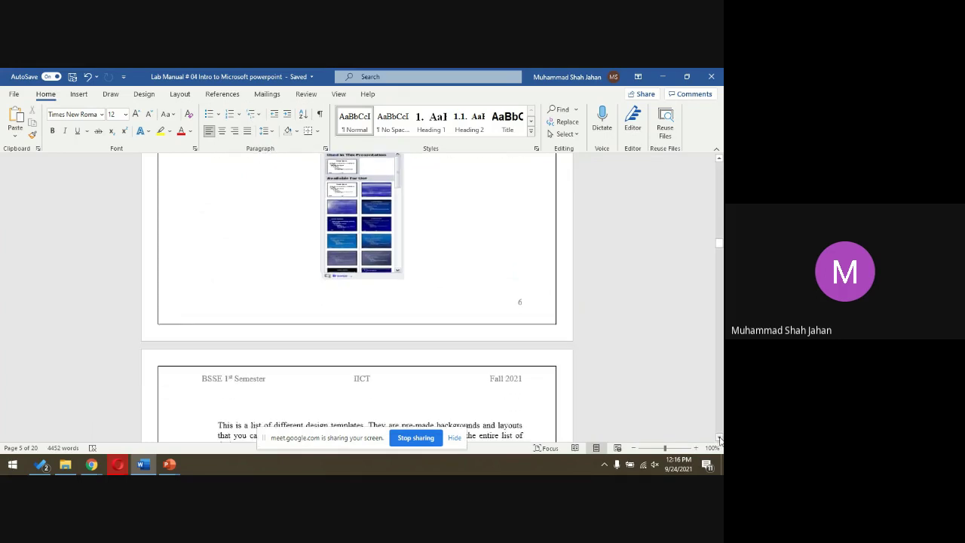
left_click(720, 440)
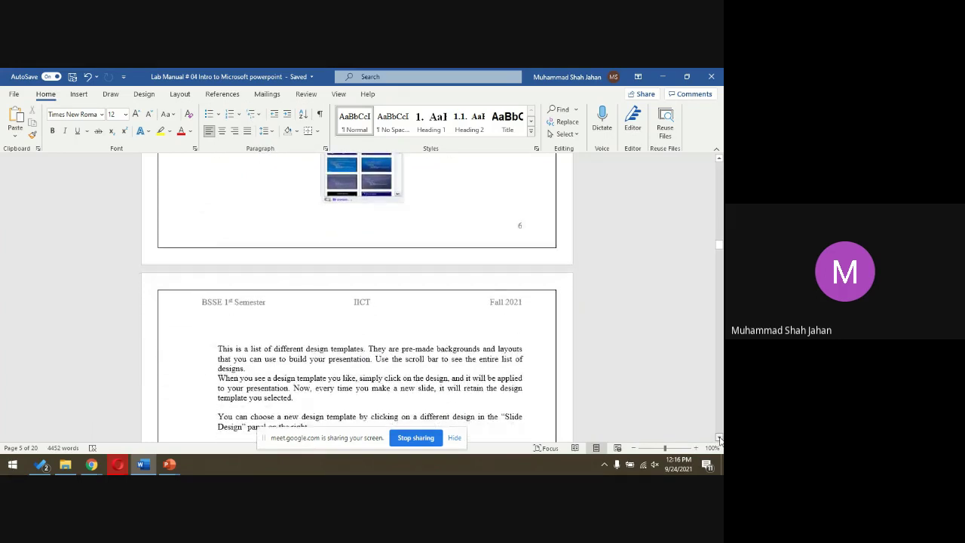
left_click(719, 441)
left_click(719, 440)
left_click(720, 440)
left_click(720, 440)
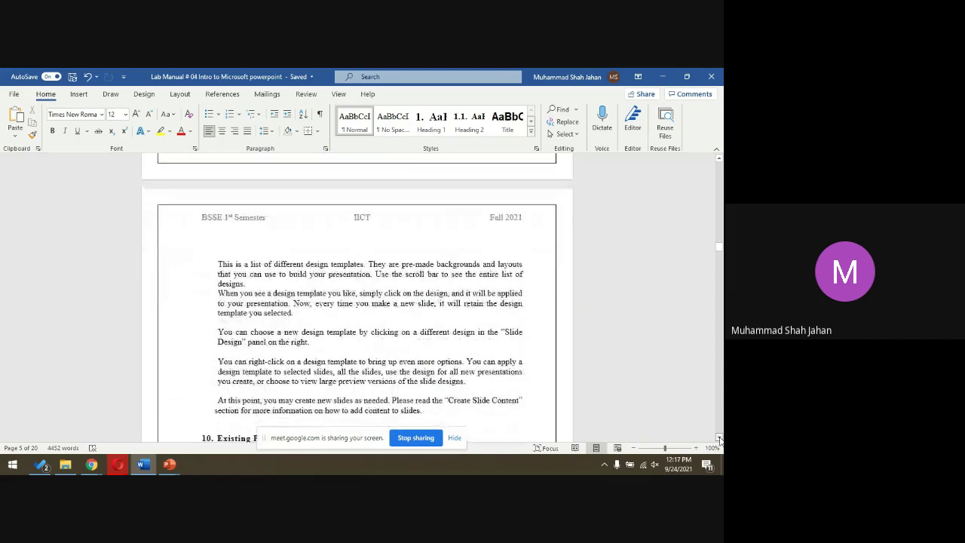
left_click(720, 441)
left_click(719, 440)
left_click(719, 441)
left_click(720, 441)
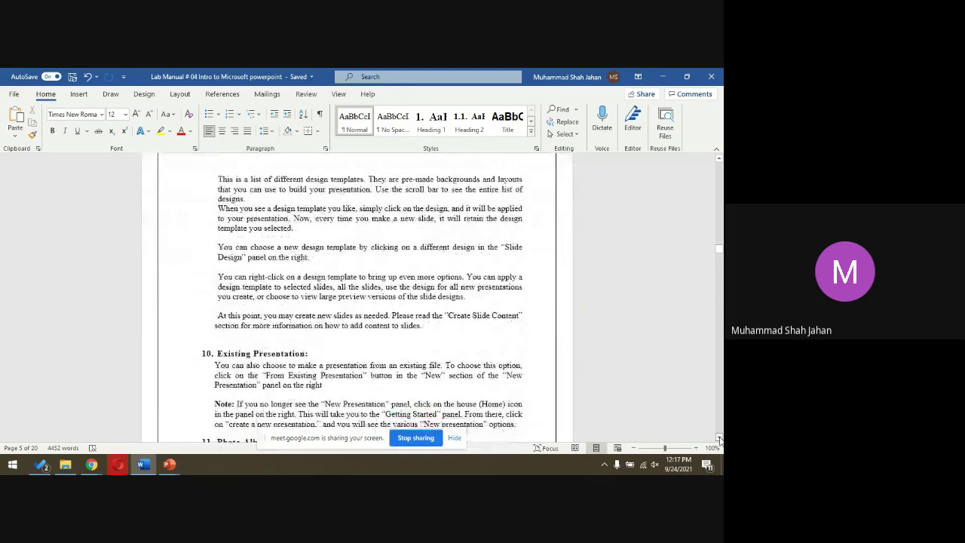
left_click(719, 440)
left_click(720, 441)
left_click(719, 440)
left_click(719, 440)
left_click(719, 441)
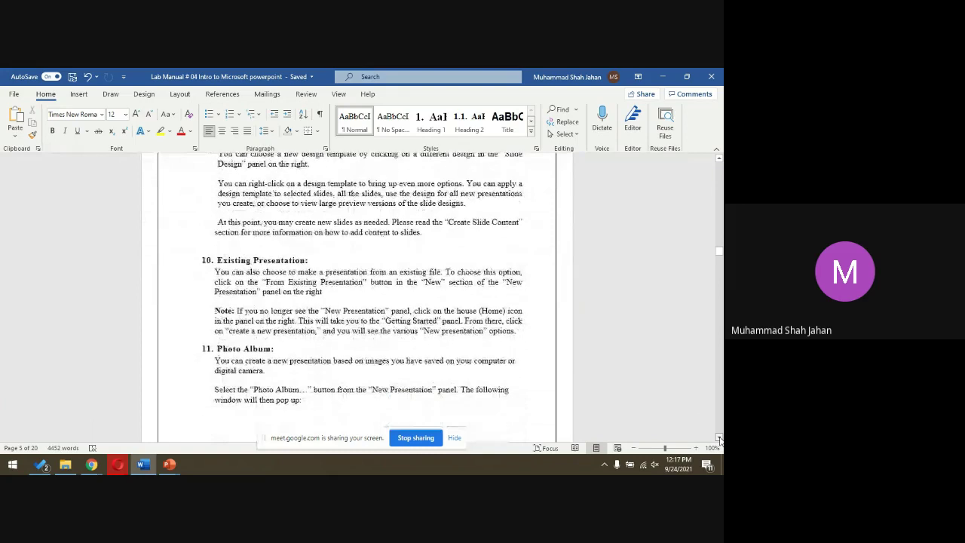
left_click(719, 440)
left_click(719, 441)
left_click(720, 440)
left_click(719, 440)
left_click(720, 441)
left_click(720, 441)
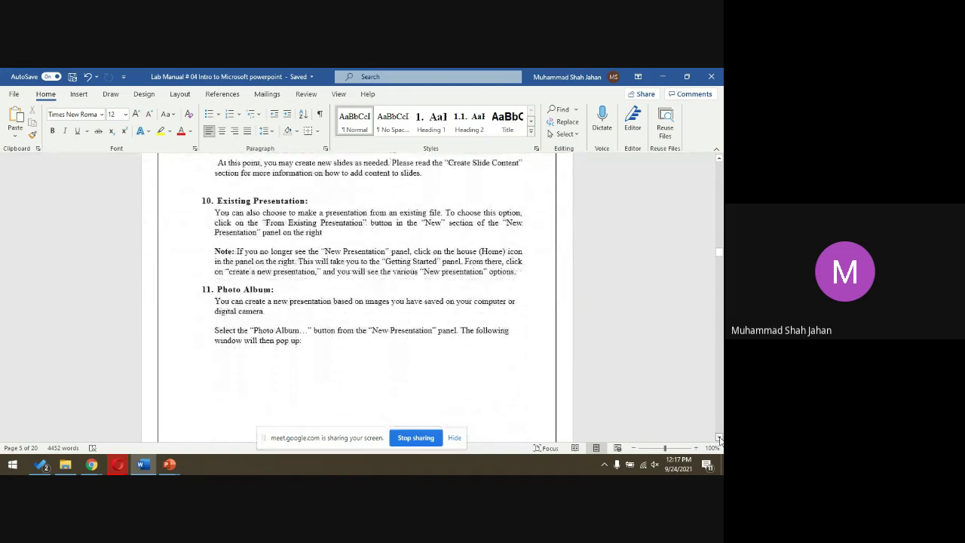
left_click(719, 441)
left_click(720, 440)
left_click(720, 440)
left_click(720, 440)
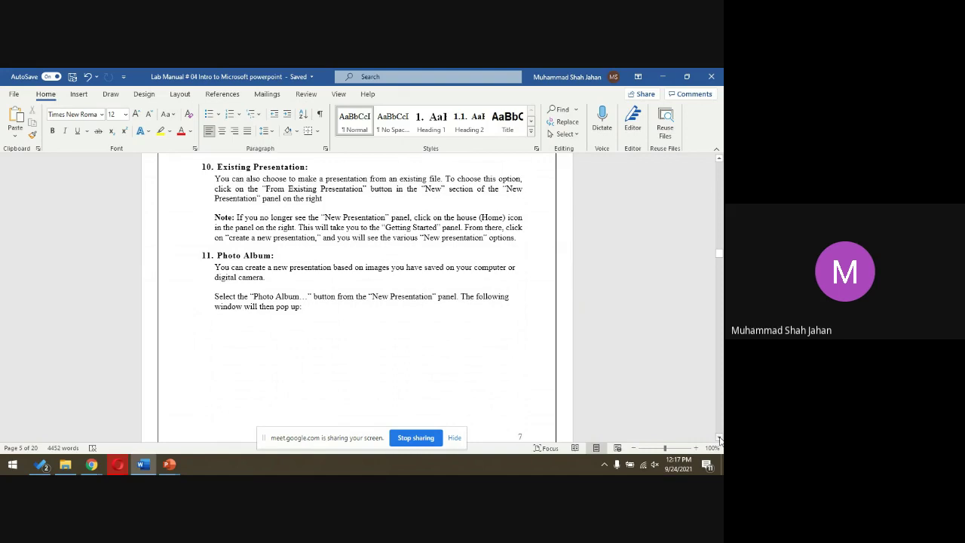
Step: Switch to PowerPoint, review the new-presentation templates and the recent presentations available for opening, and return to the slide
key("alt+Tab")
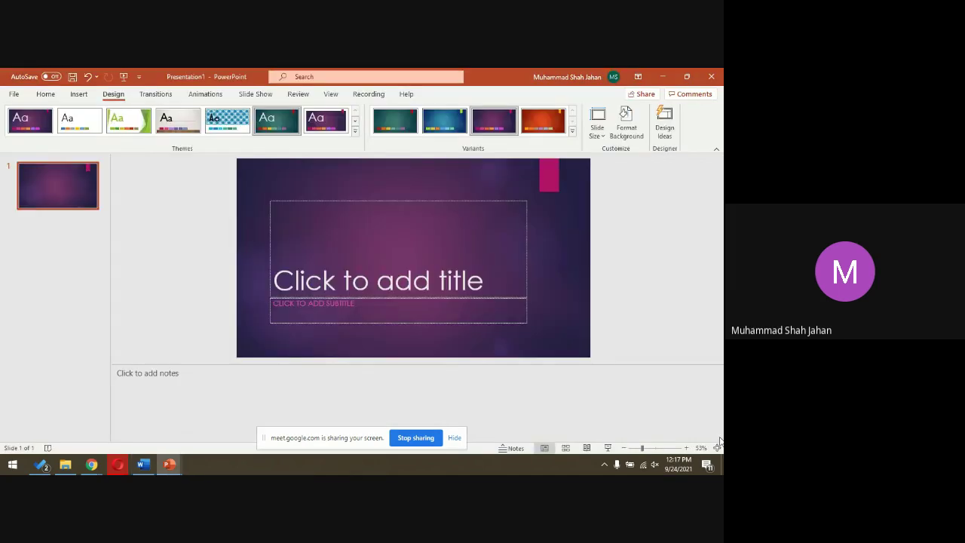
left_click(15, 94)
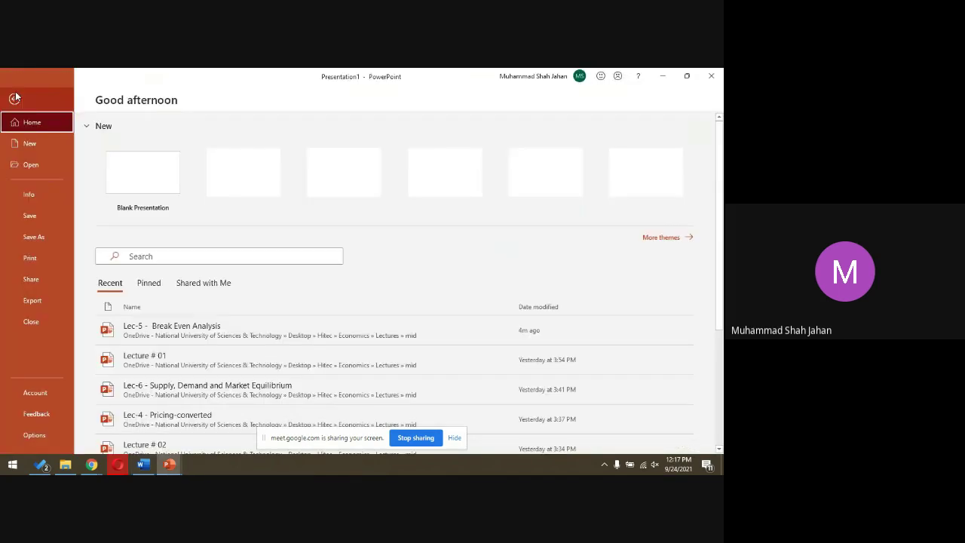
left_click(31, 143)
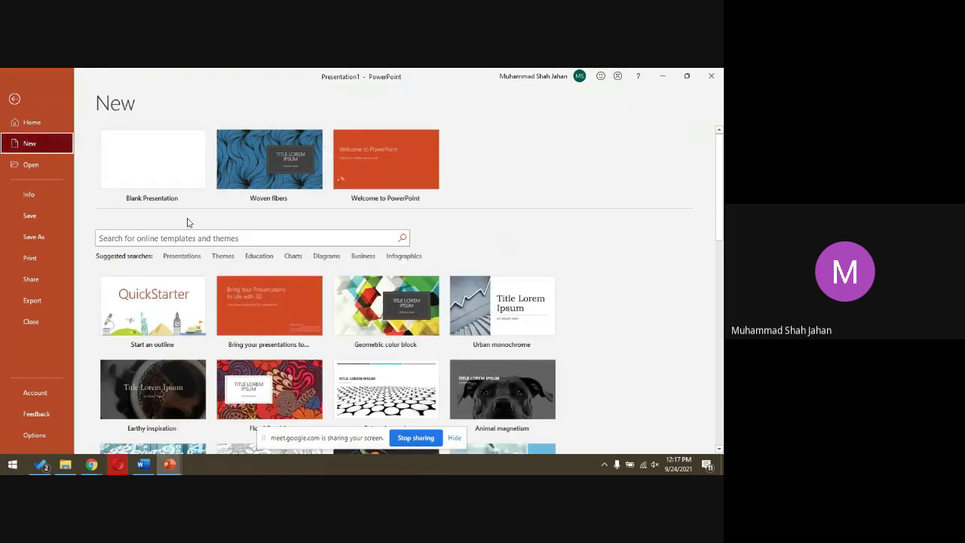
key("Down")
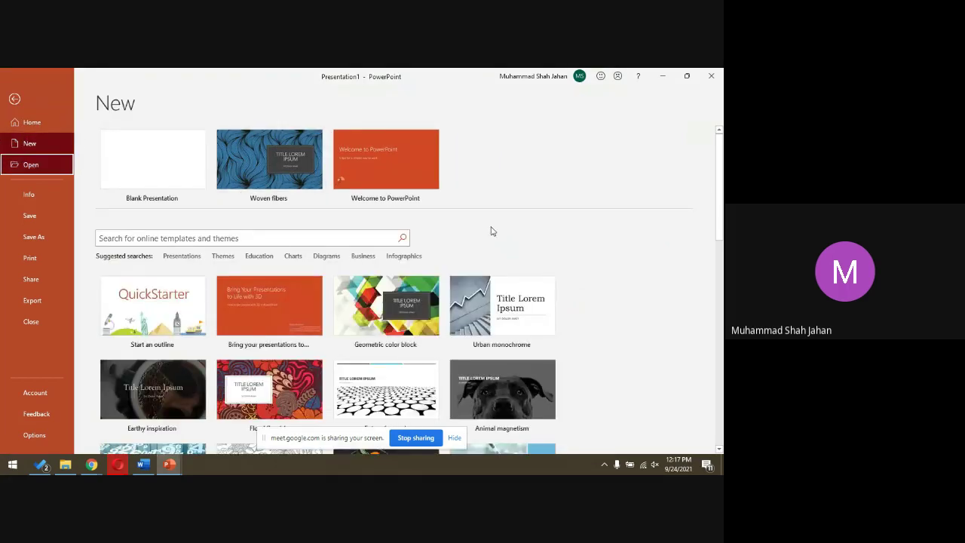
key("Down")
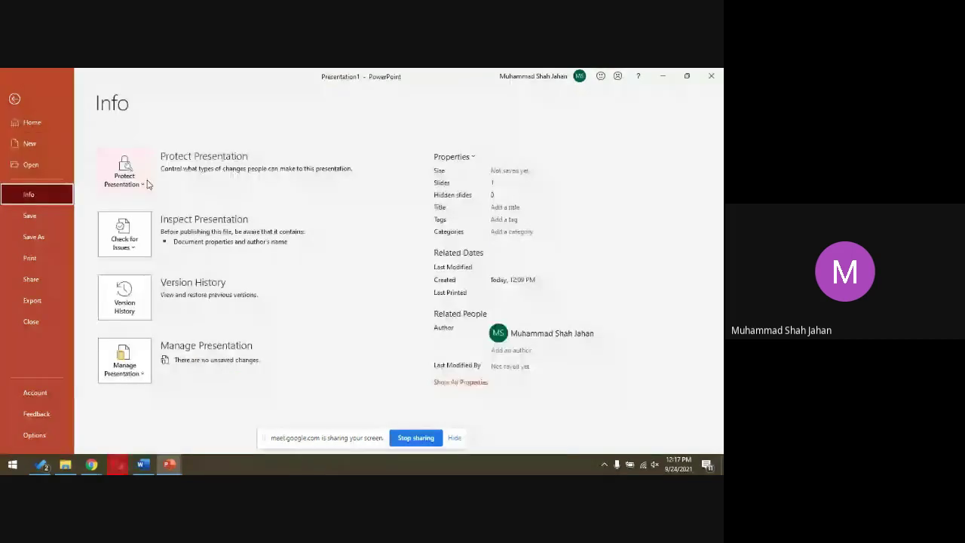
left_click(34, 161)
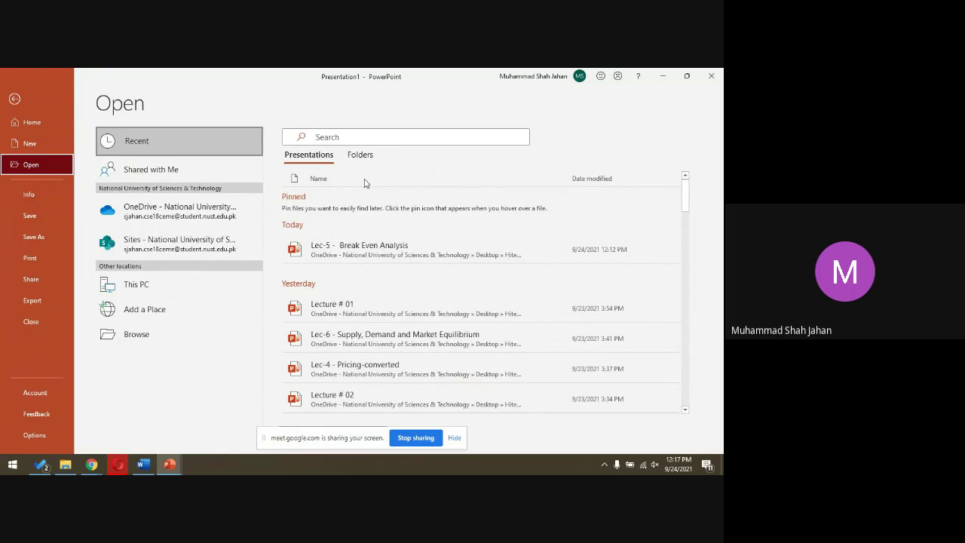
key("alt+Tab")
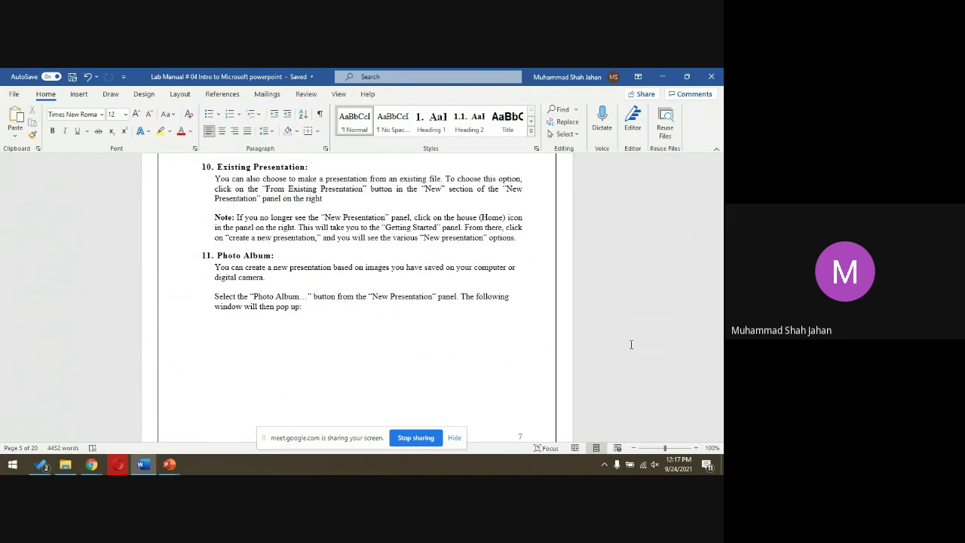
key("alt+Tab")
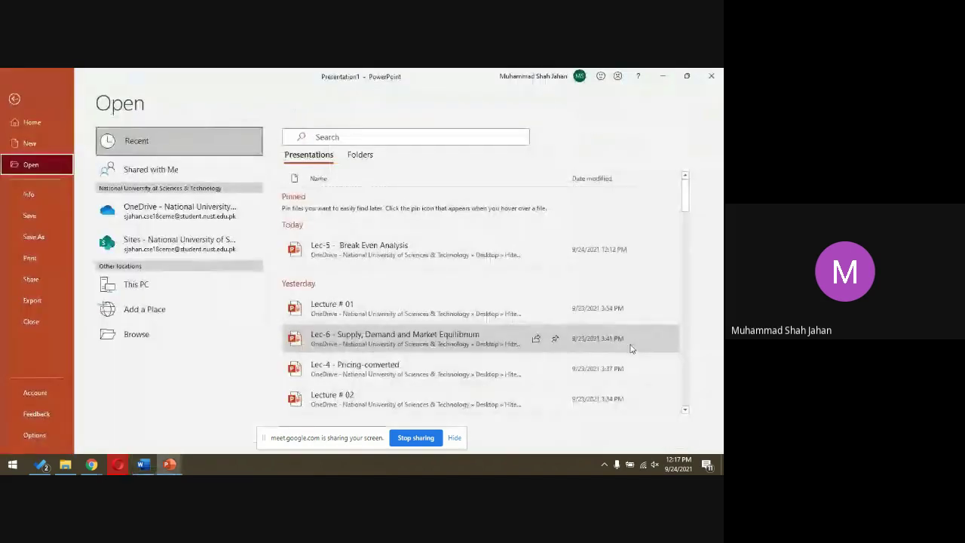
left_click(18, 101)
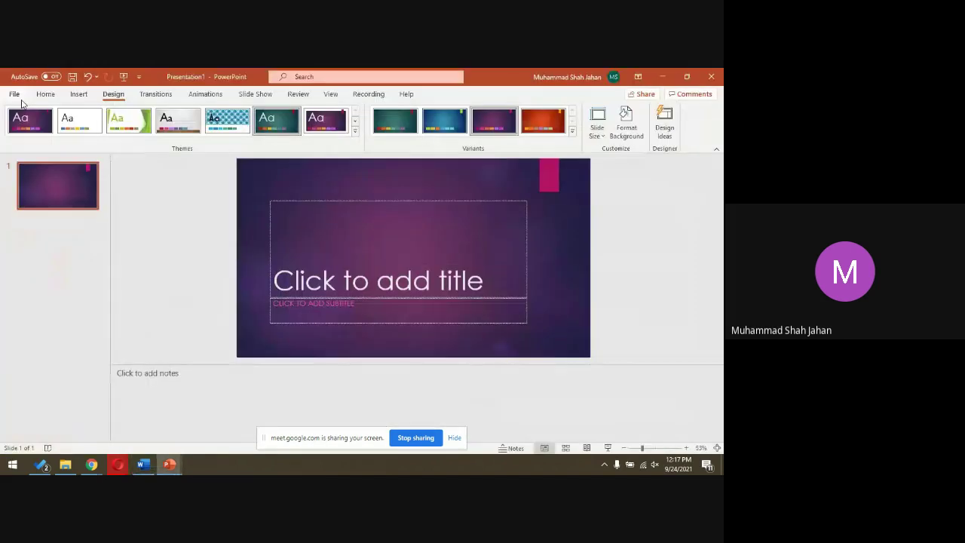
Step: Look over the Insert and Home commands and browse the additional themes for a new presentation
left_click(79, 95)
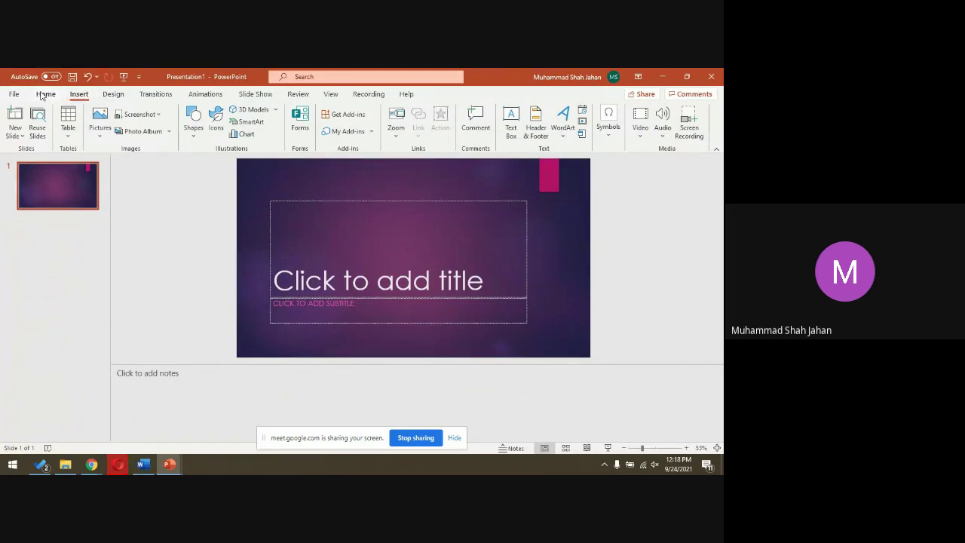
left_click(43, 95)
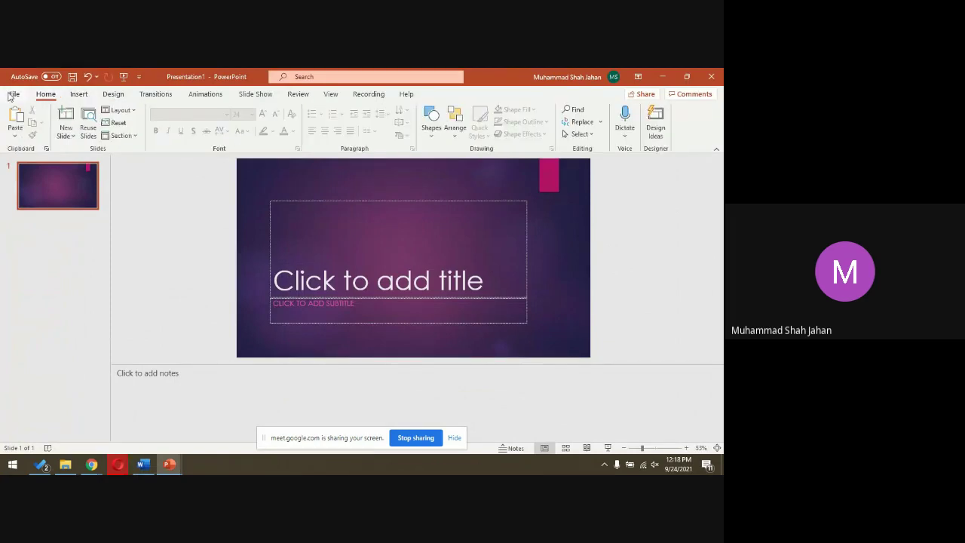
left_click(12, 95)
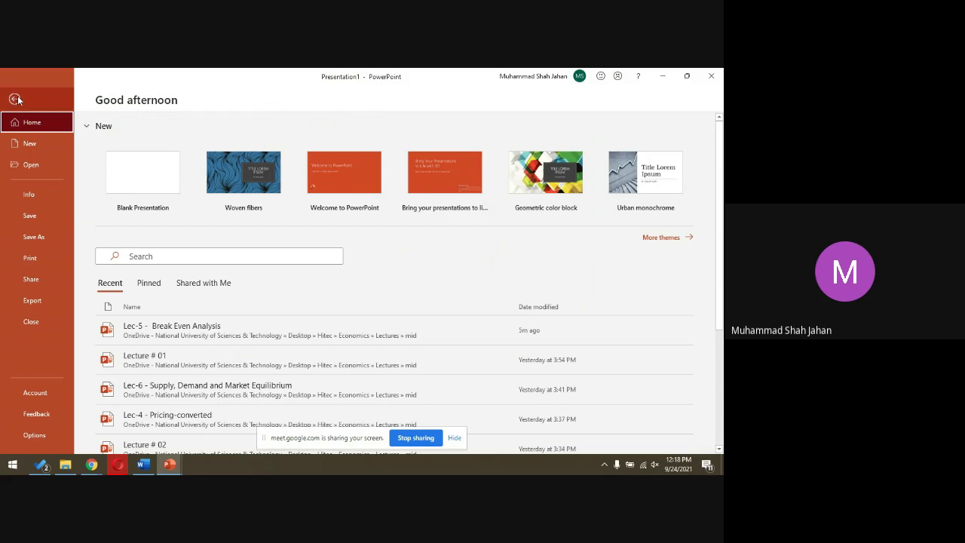
left_click(656, 238)
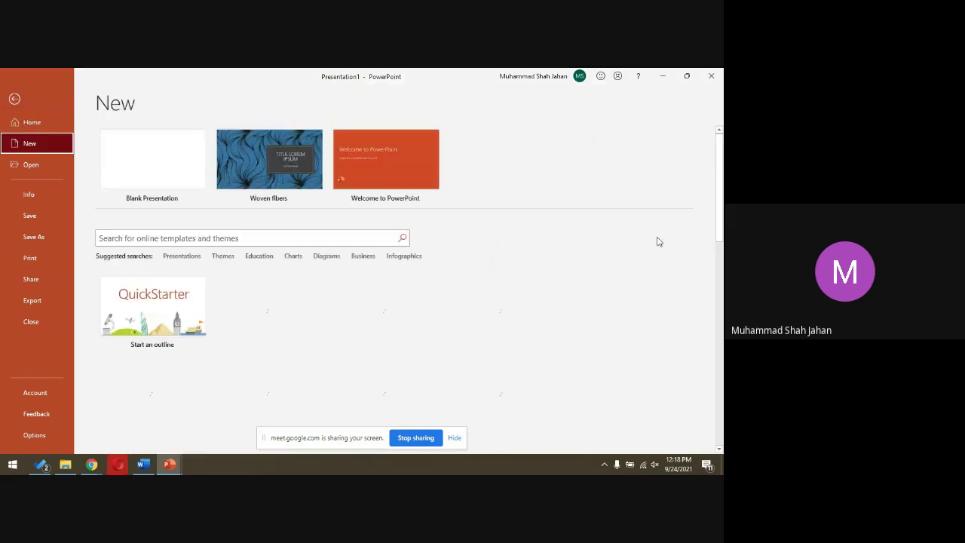
left_click_drag(720, 198, 723, 402)
Step: Switch to the Word lab manual and examine the Photo Album instructions and their dialog illustration
key("alt+Tab")
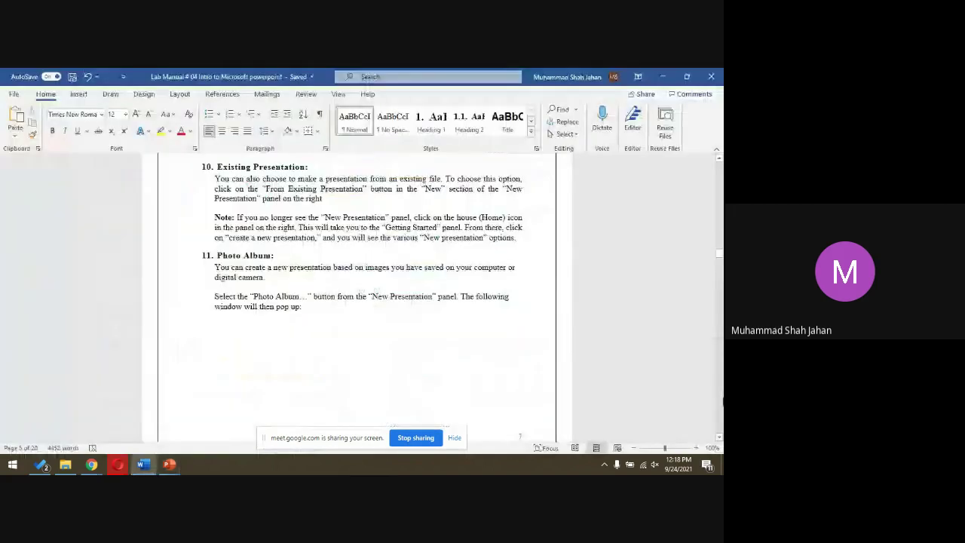
left_click(720, 438)
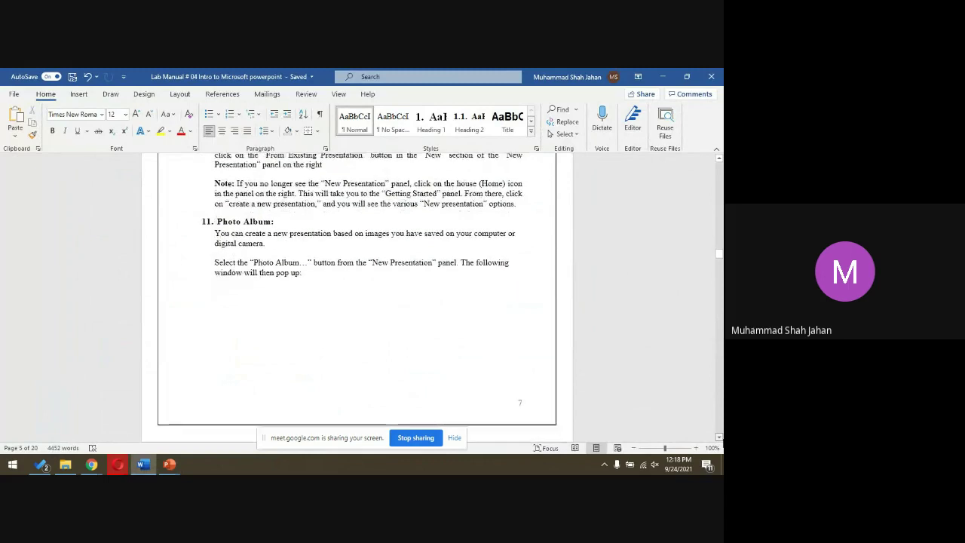
left_click(720, 438)
left_click(720, 438)
left_click(720, 438)
left_click(719, 438)
left_click(720, 438)
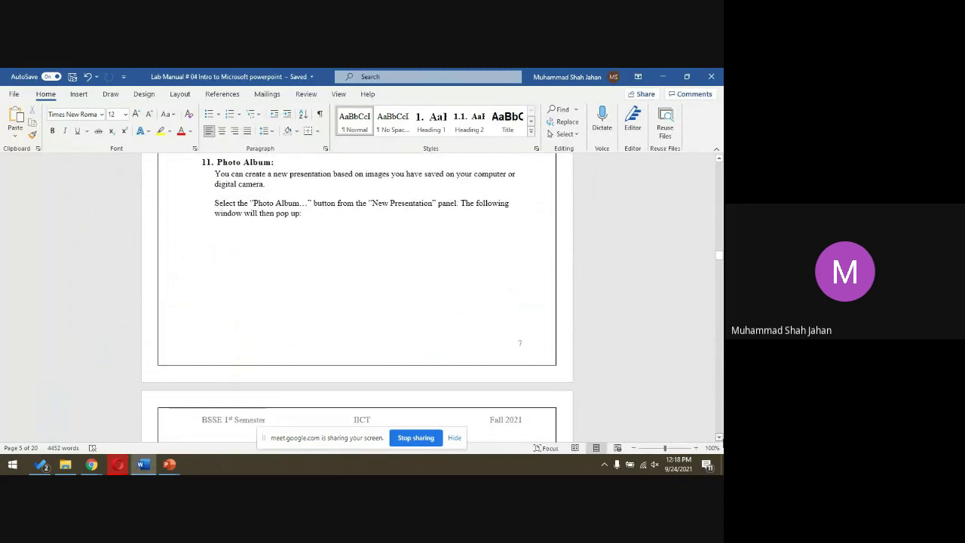
left_click(719, 438)
left_click(719, 438)
left_click(720, 438)
left_click(719, 439)
left_click(719, 438)
left_click(719, 438)
left_click(719, 438)
left_click(719, 439)
left_click(719, 439)
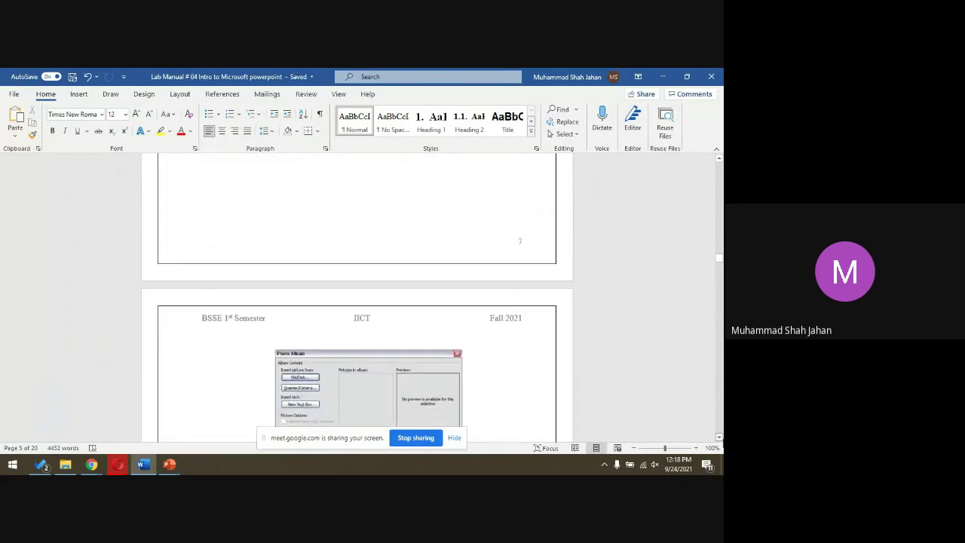
left_click(720, 438)
left_click(720, 438)
left_click(720, 438)
left_click(720, 439)
left_click(720, 438)
left_click(719, 438)
left_click(720, 438)
left_click(720, 438)
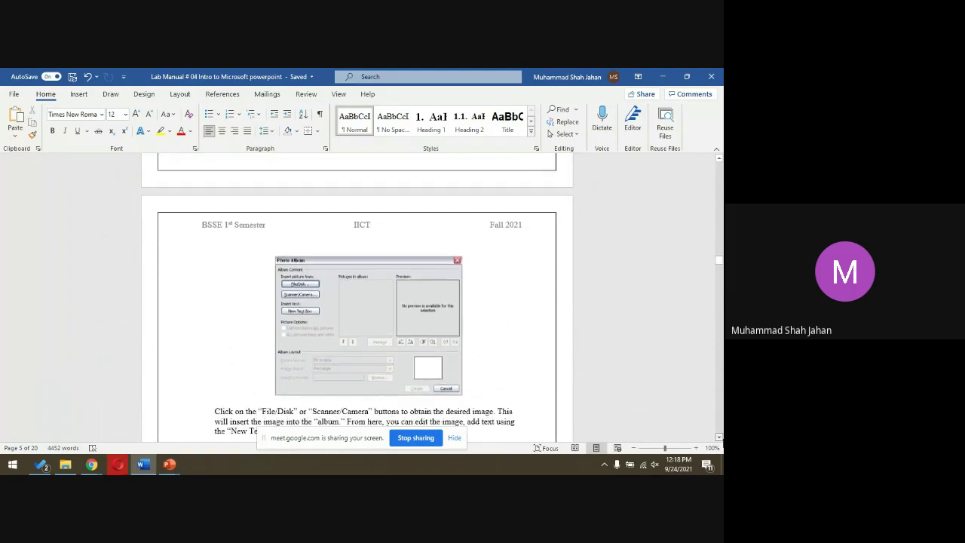
left_click(719, 439)
left_click(719, 438)
left_click(720, 438)
left_click(720, 438)
left_click(720, 438)
left_click(720, 438)
left_click(719, 438)
left_click(720, 438)
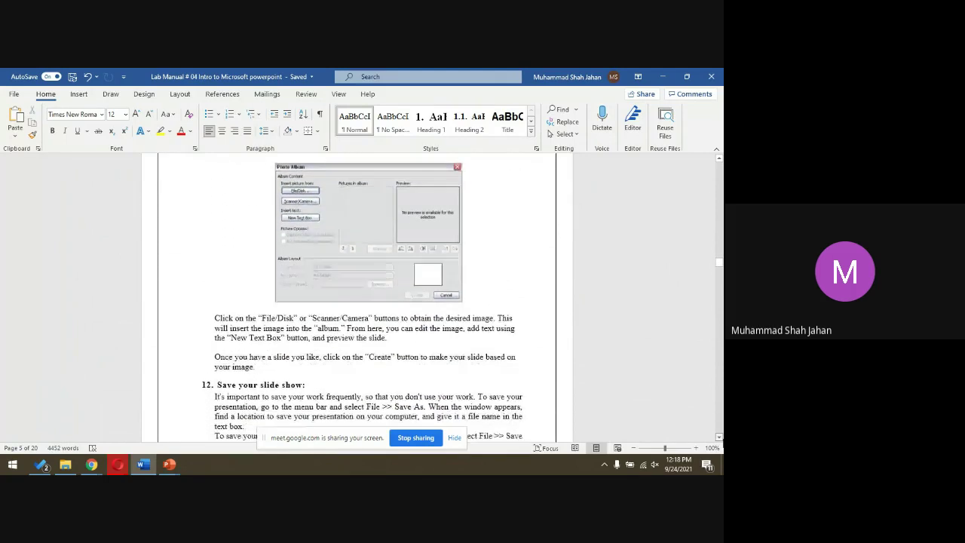
Step: Read the manual's sections on saving the slide show, creating slide content and creating a new slide
left_click(720, 438)
left_click(719, 438)
left_click(720, 438)
left_click(720, 438)
left_click(720, 438)
left_click(720, 438)
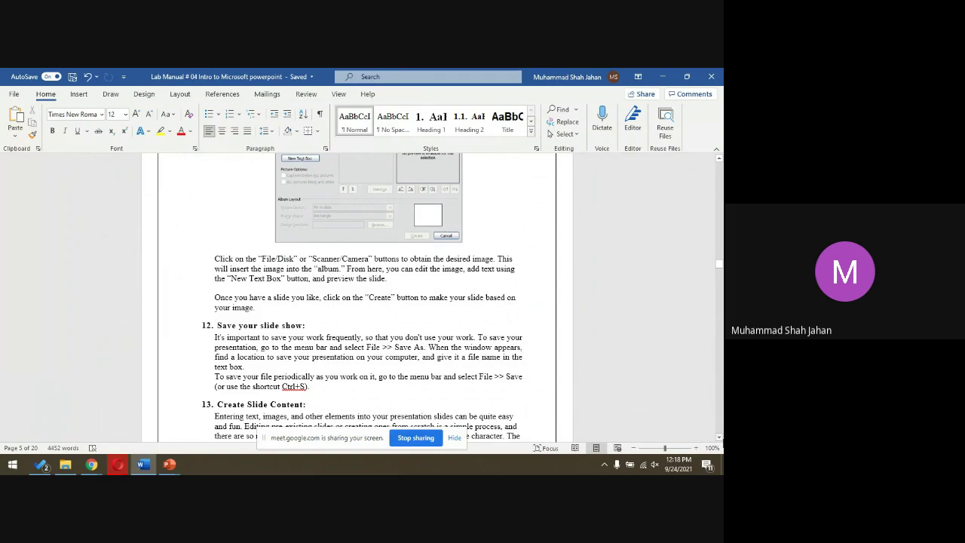
scroll(362, 301, "down", 5)
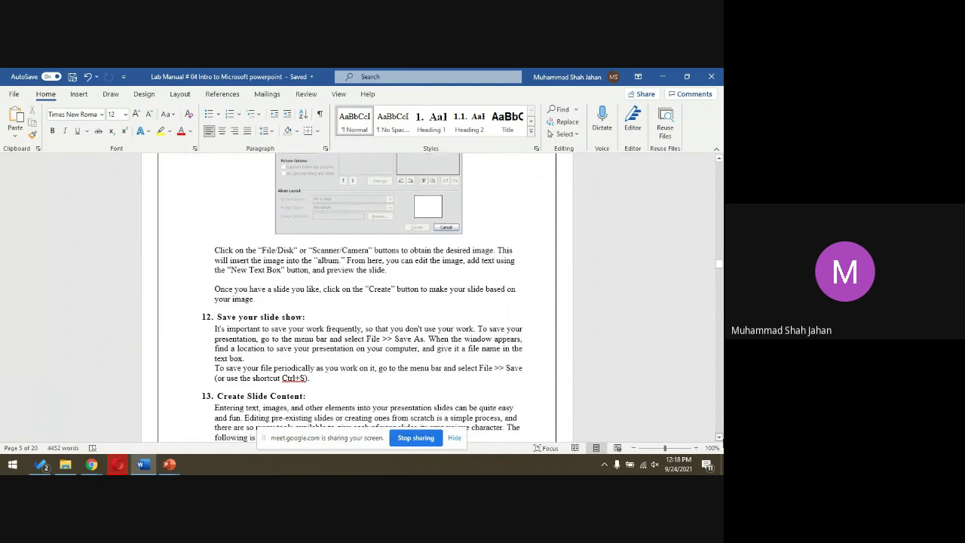
scroll(362, 302, "down", 5)
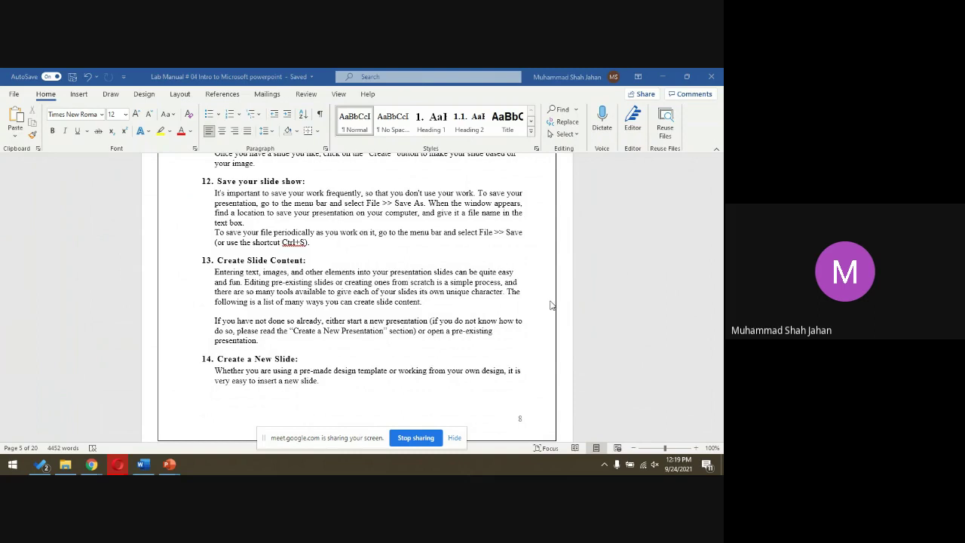
left_click(604, 465)
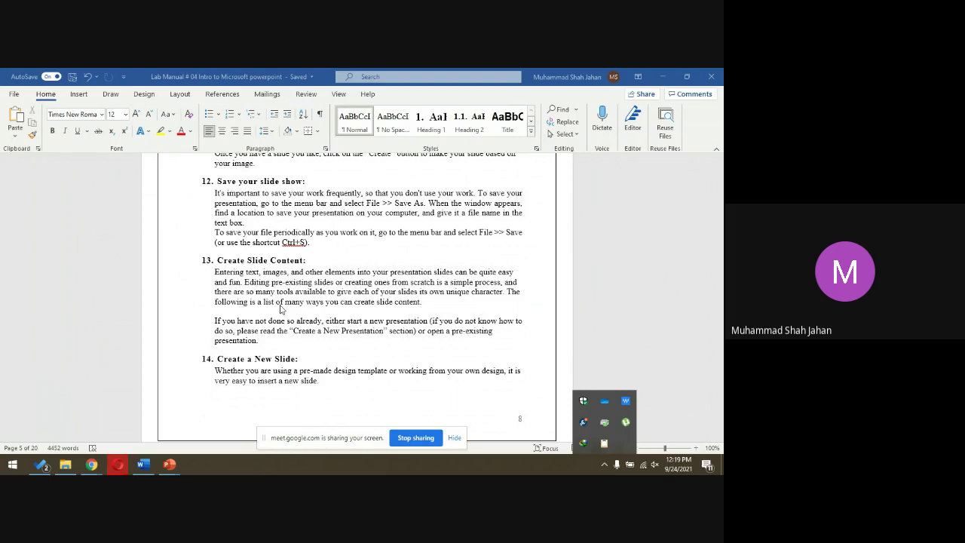
Step: Select the Create Slide Content heading in the lab manual and review the section beneath it
double_click(243, 262)
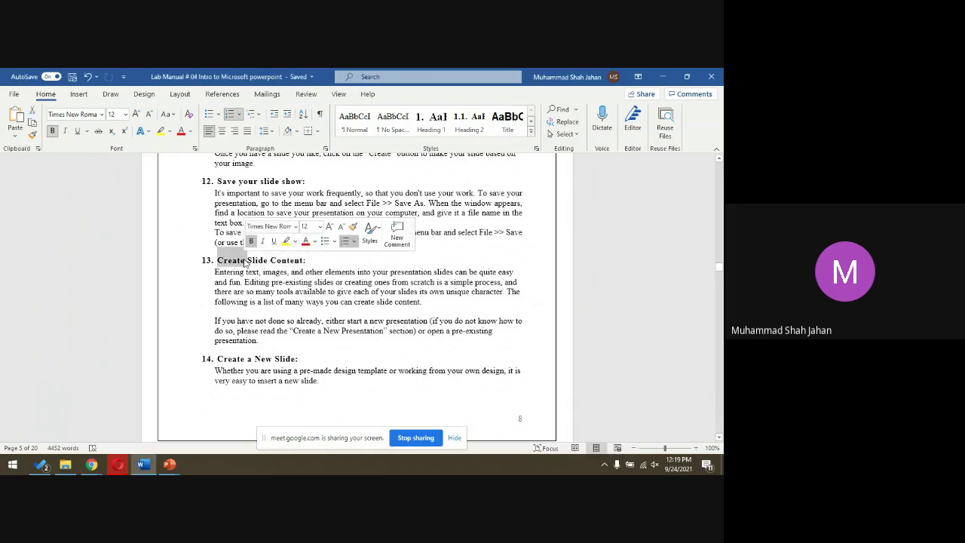
triple_click(244, 261)
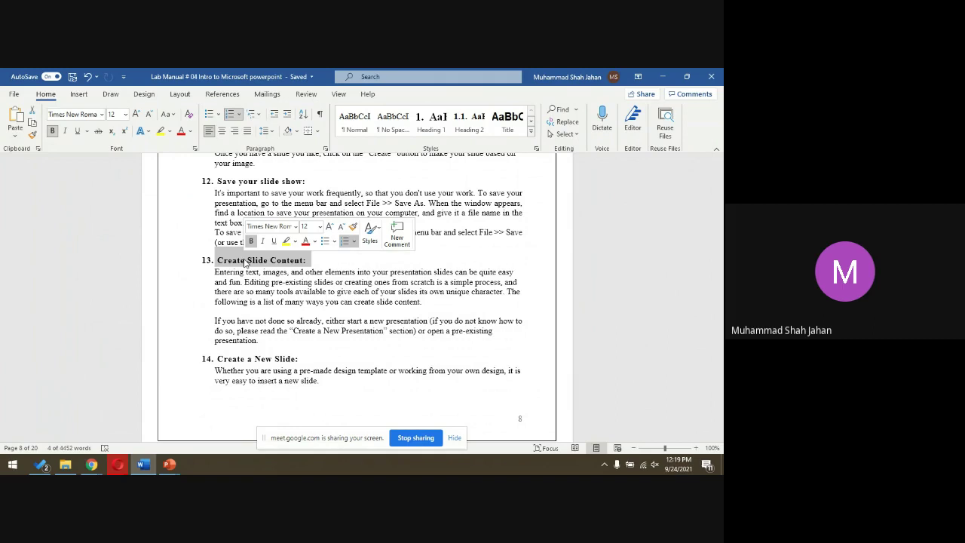
left_click(259, 272)
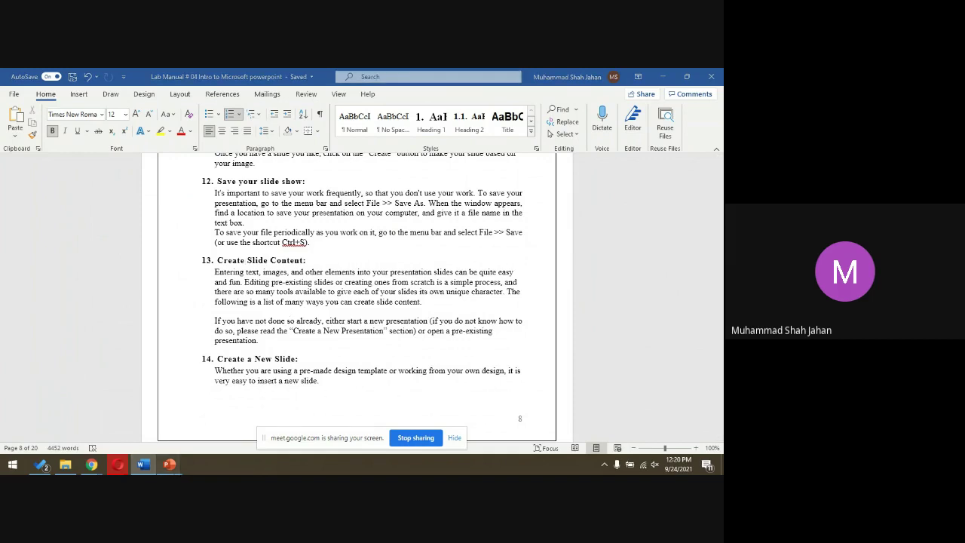
Step: Switch to PowerPoint, close the Break Even Analysis presentation and return to the blank title slide of Presentation1
mouse_move(169, 465)
left_click(235, 438)
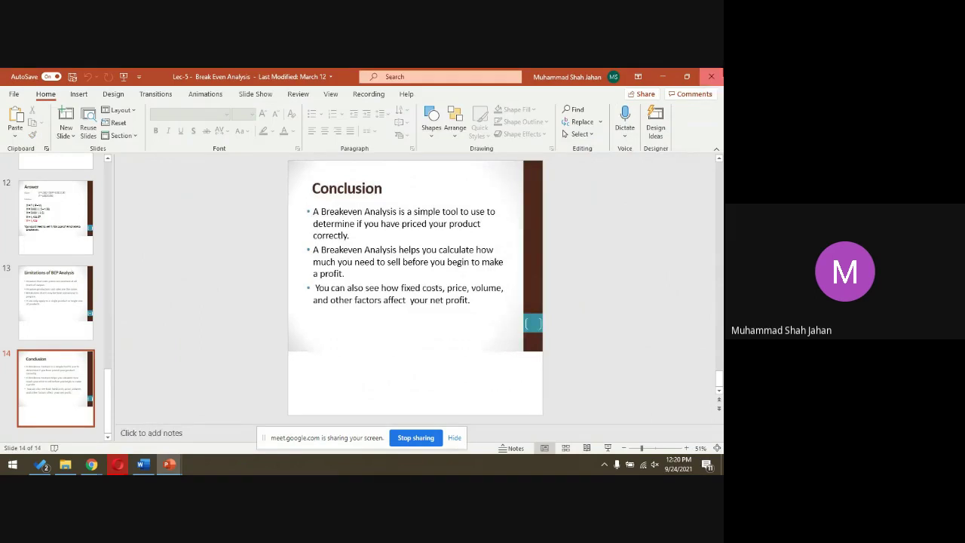
left_click(663, 76)
left_click(169, 465)
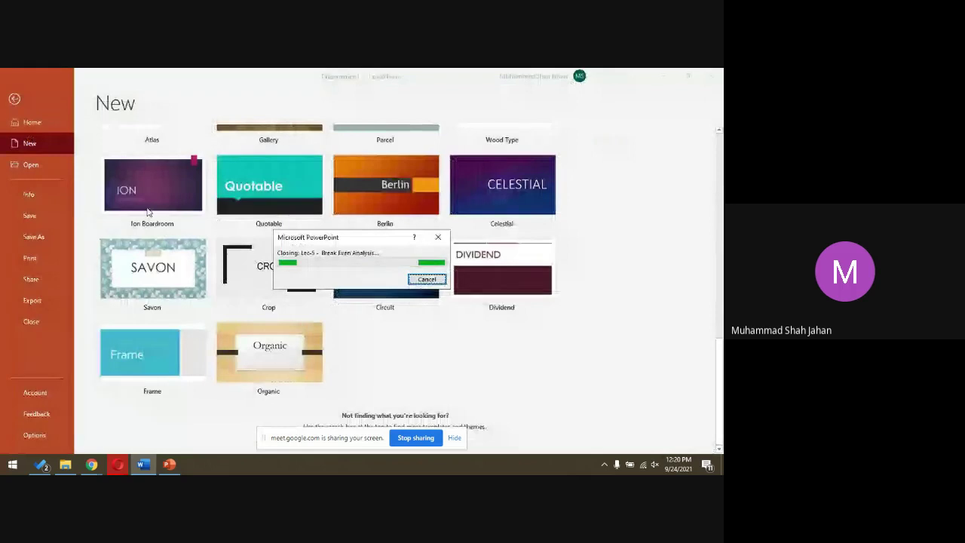
left_click(13, 99)
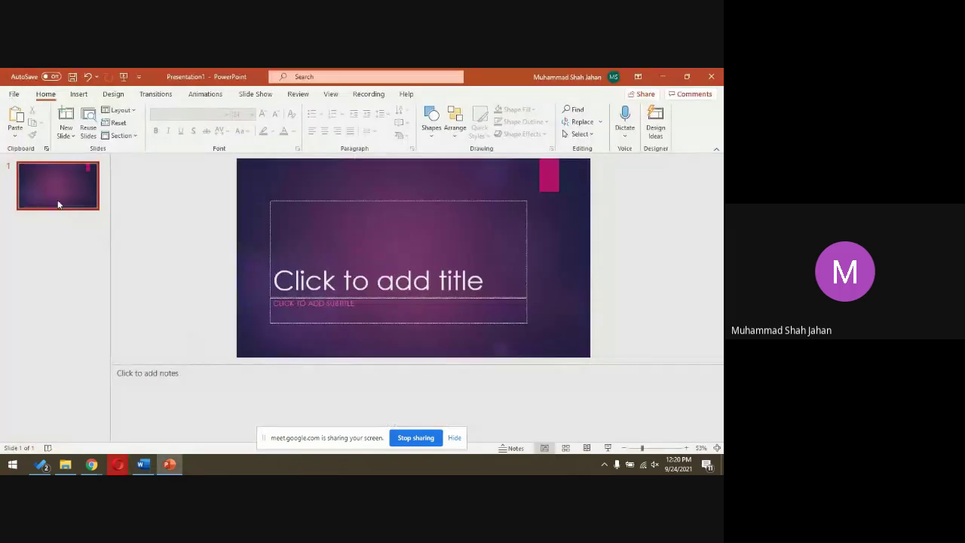
left_click(407, 264)
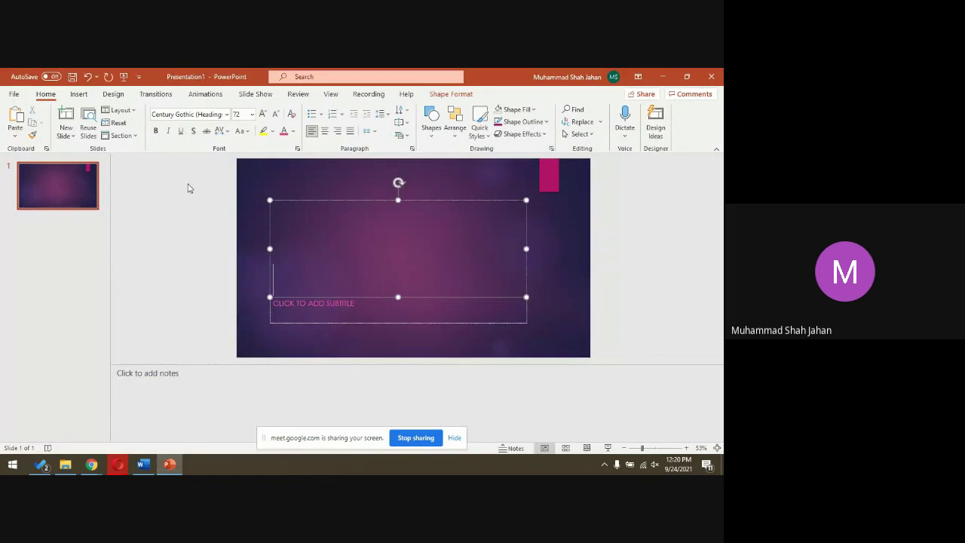
left_click(78, 93)
left_click(98, 128)
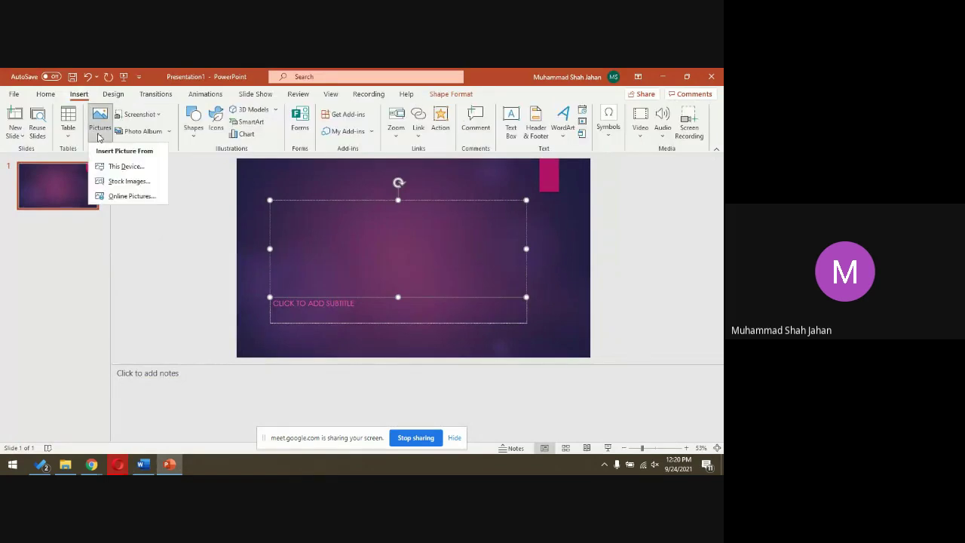
left_click(125, 181)
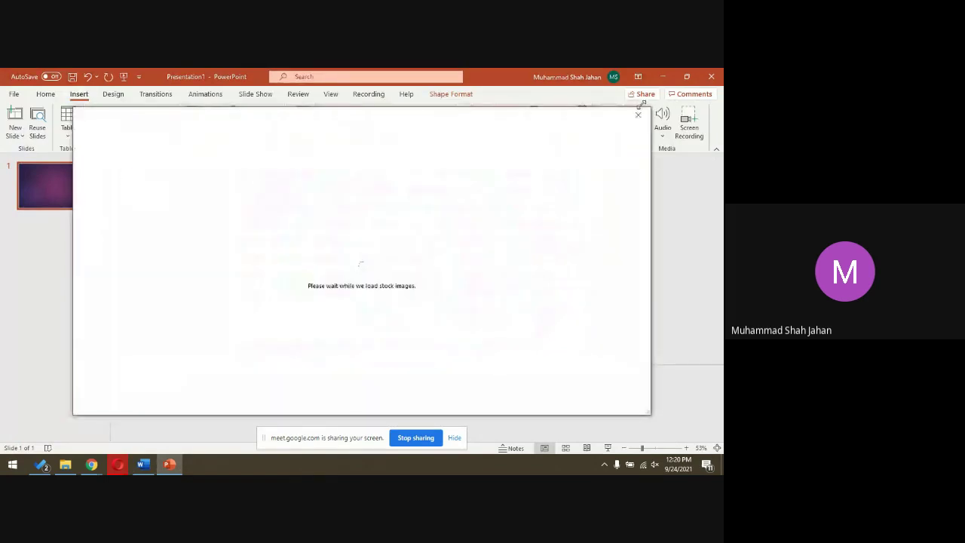
left_click(638, 114)
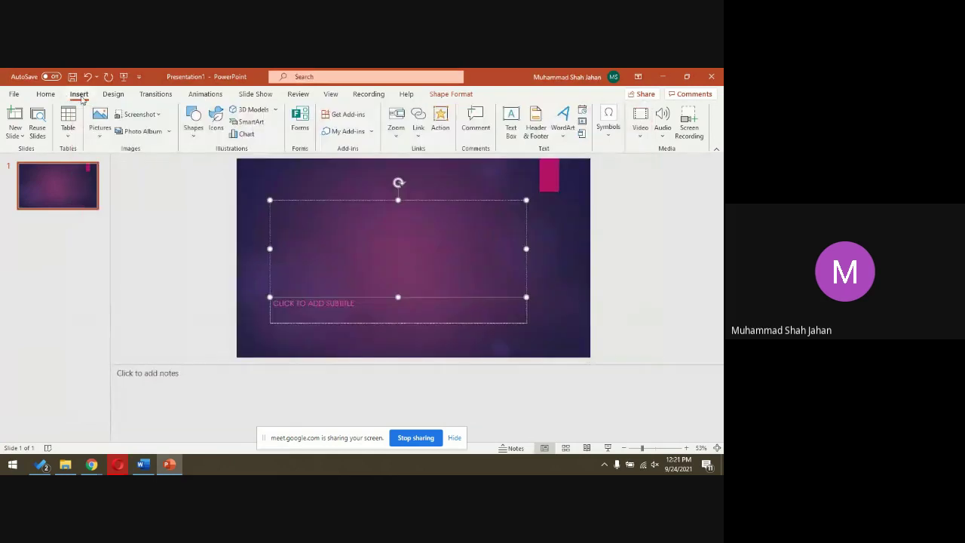
Step: Insert the RAM-on-motherboard picture from the device's Downloads folder onto the title slide
left_click(104, 130)
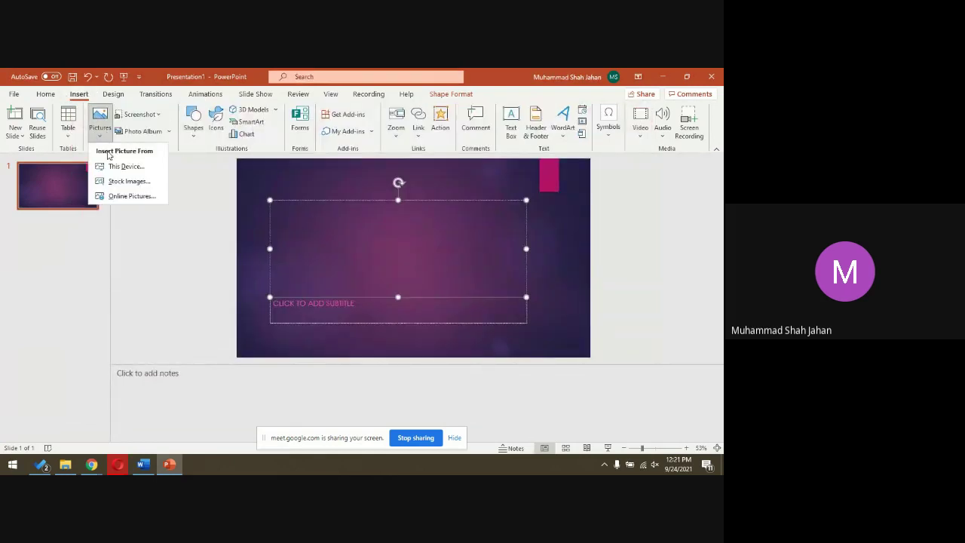
left_click(114, 166)
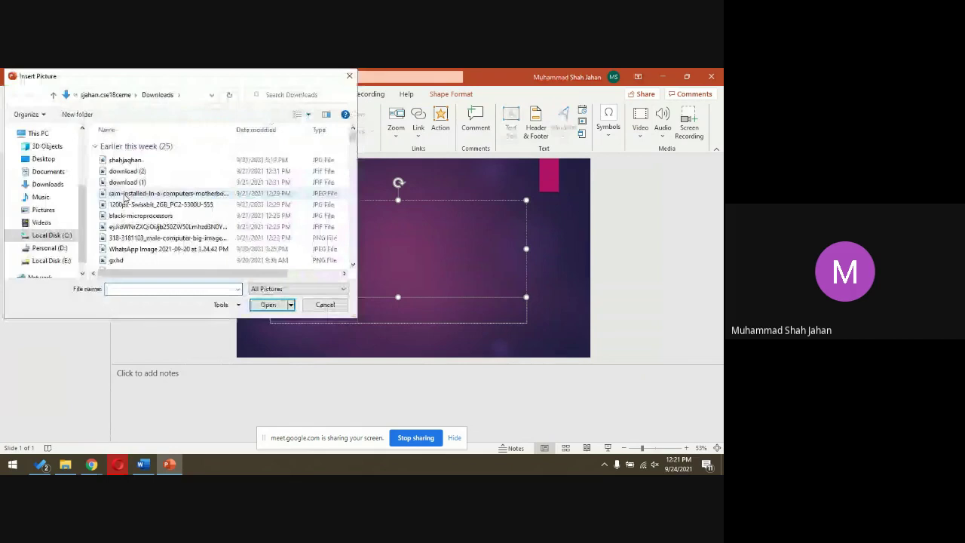
double_click(125, 195)
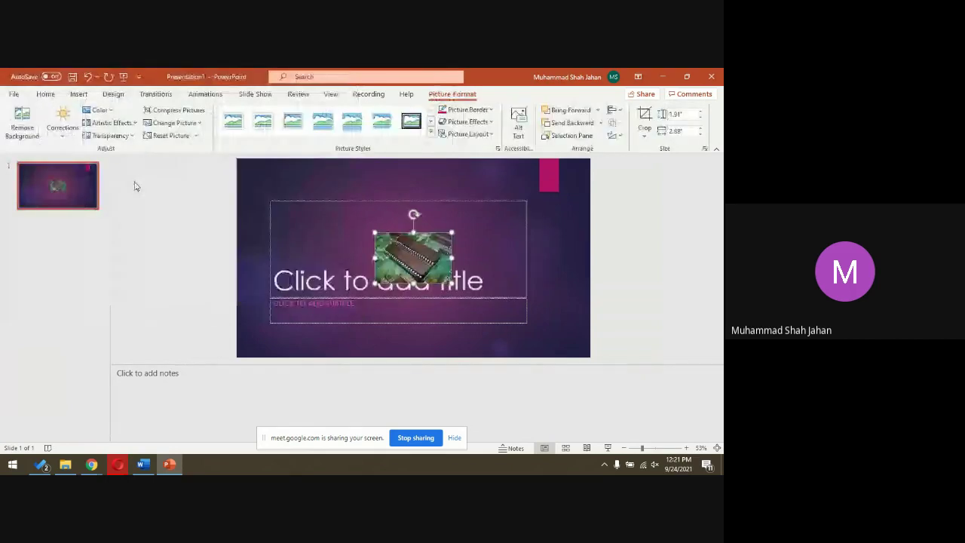
Step: Enter RAM as the title slide's subtitle and change its font color to light pink
left_click(329, 307)
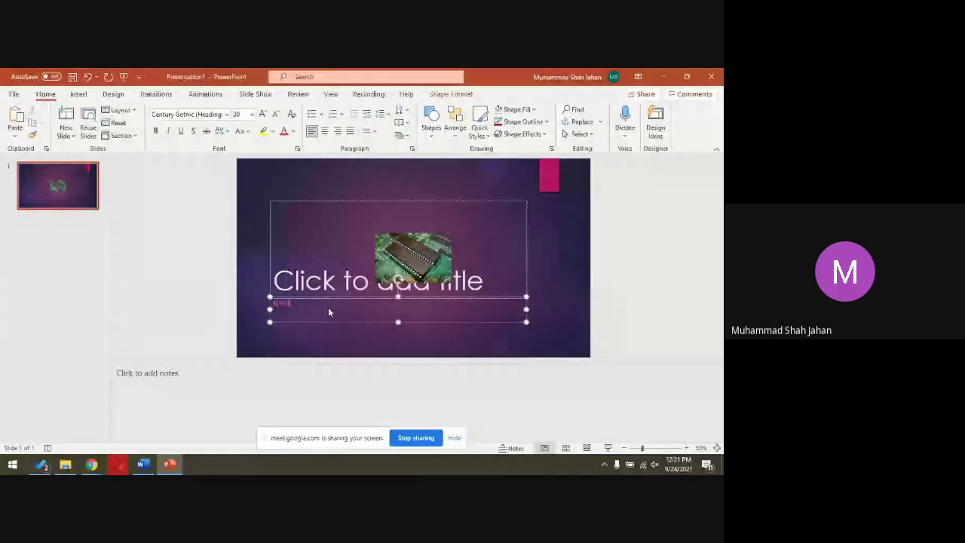
key("ctrl+a")
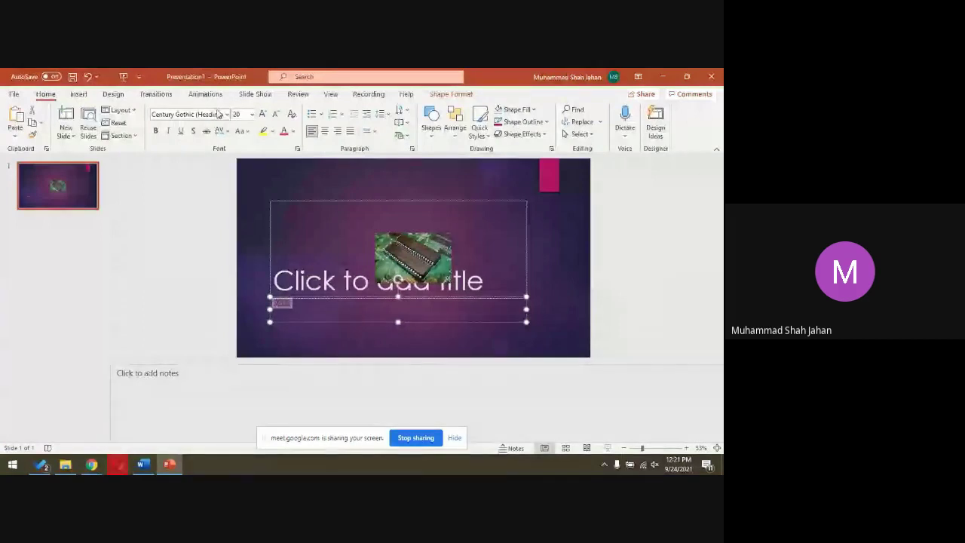
left_click(295, 133)
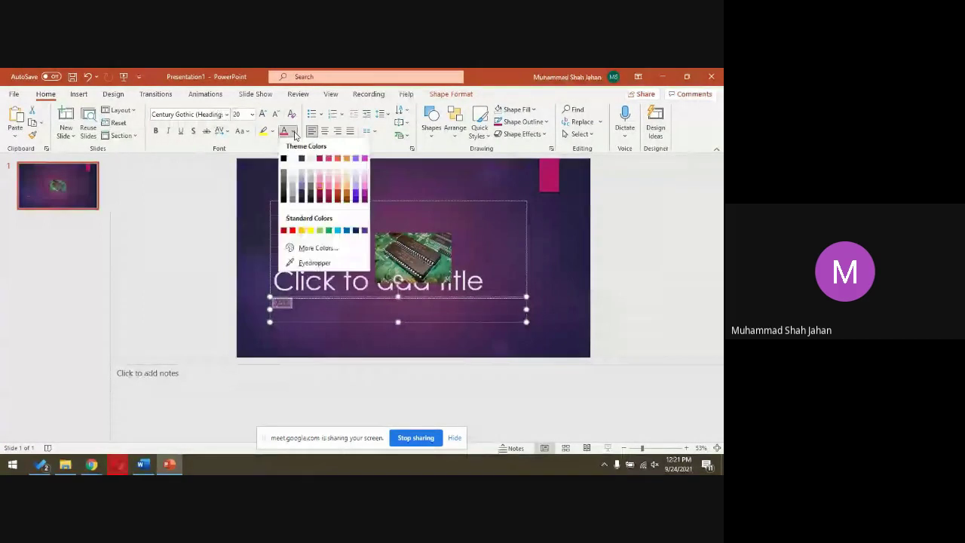
left_click(329, 190)
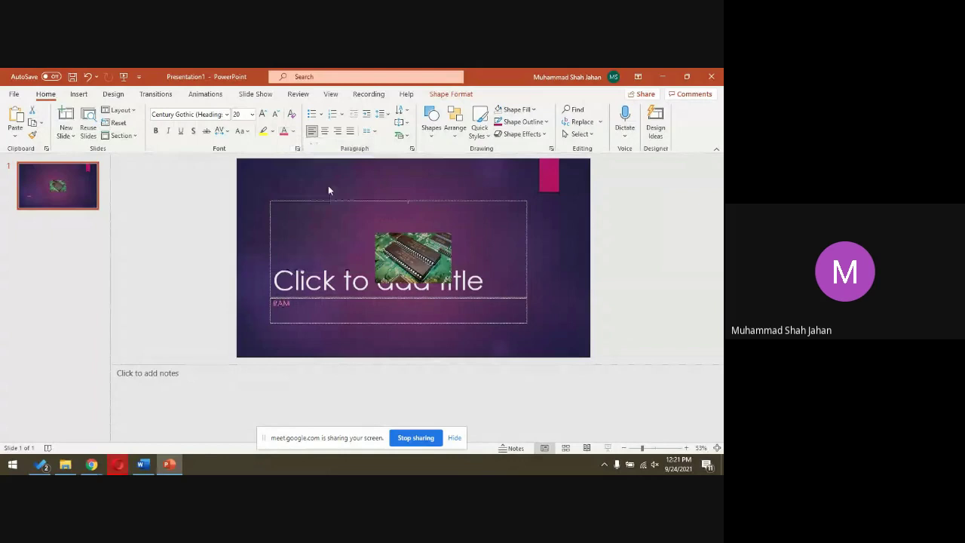
Step: Enlarge the RAM subtitle's font several steps and preview the slide as a slide show
left_click(263, 115)
left_click(263, 114)
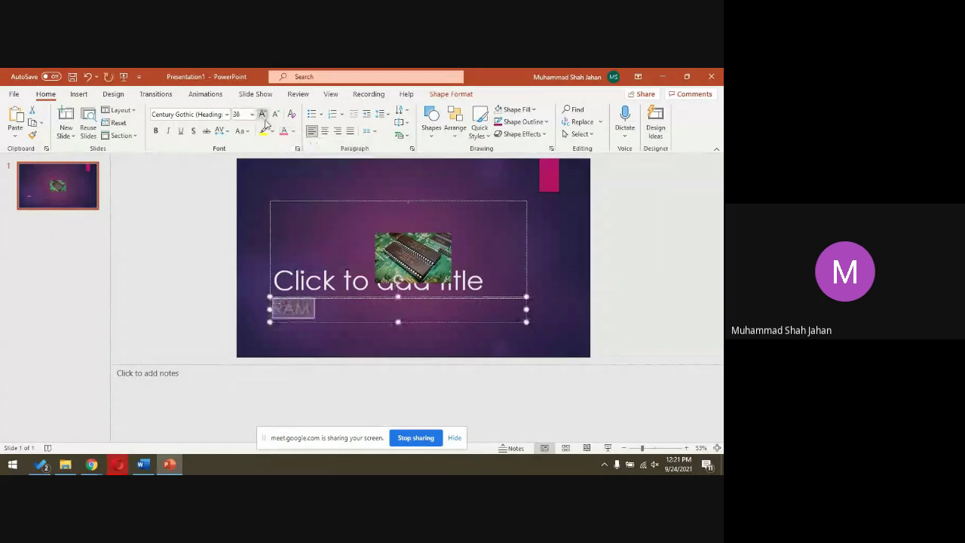
left_click(262, 114)
left_click(262, 115)
left_click(265, 340)
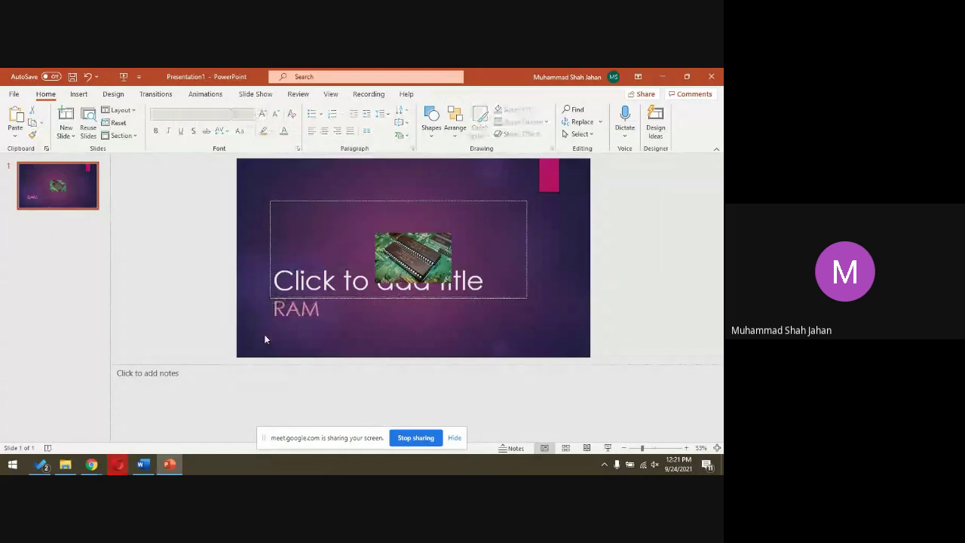
left_click(609, 449)
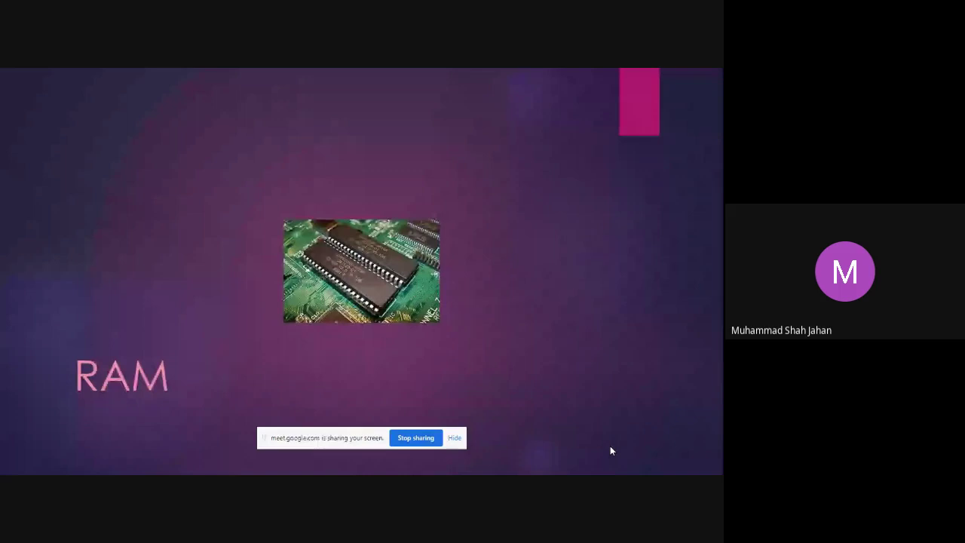
key("Escape")
Step: Stretch the RAM picture sideways to about twice its width
left_click(391, 265)
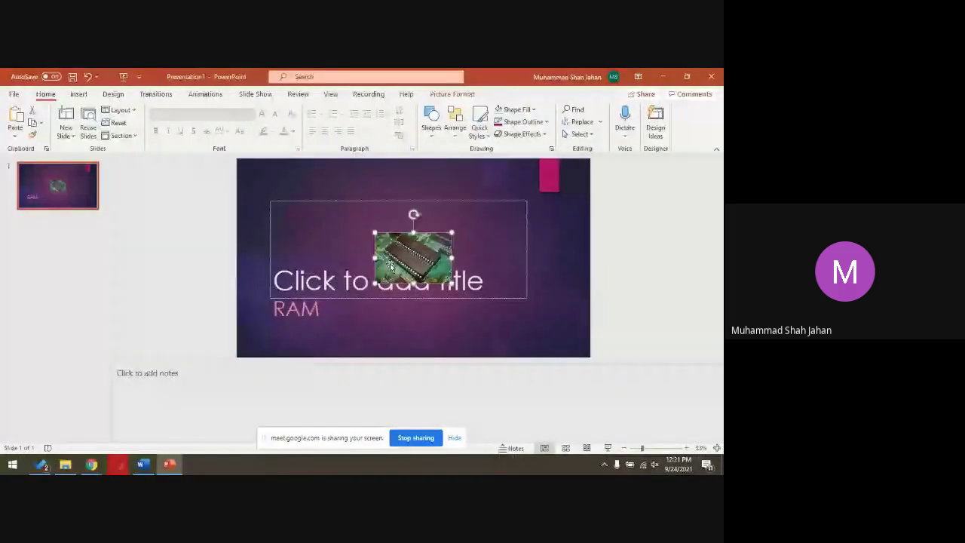
left_click_drag(391, 265, 307, 250)
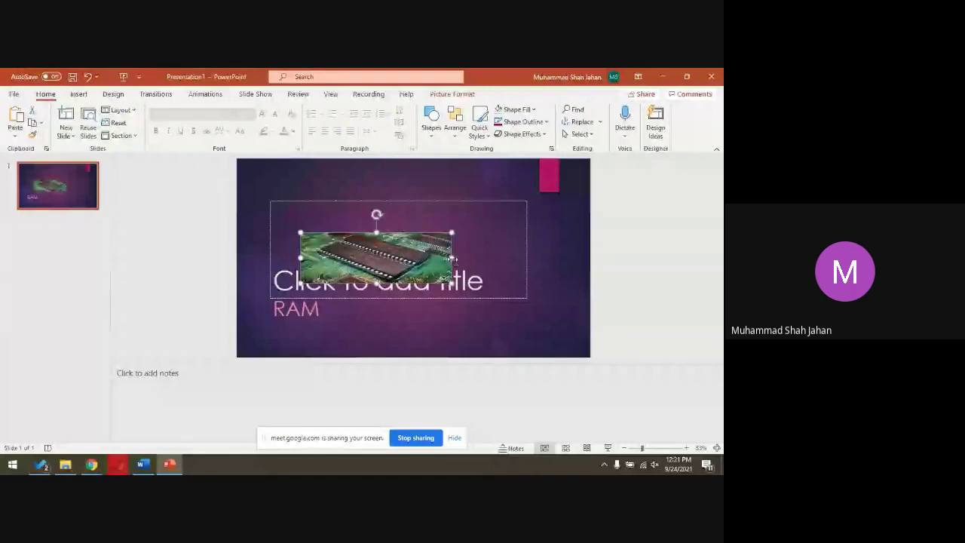
right_click(454, 260)
left_click(474, 257)
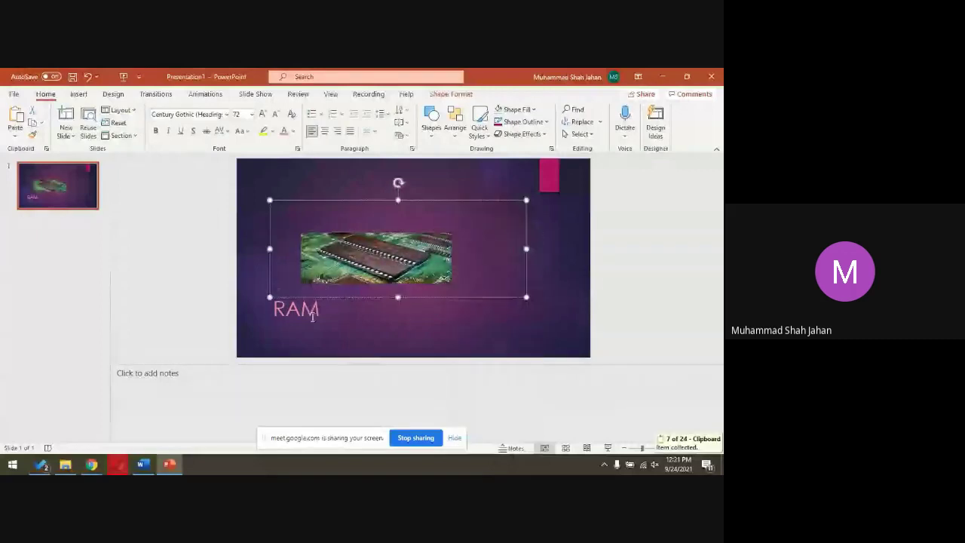
key("ctrl+z")
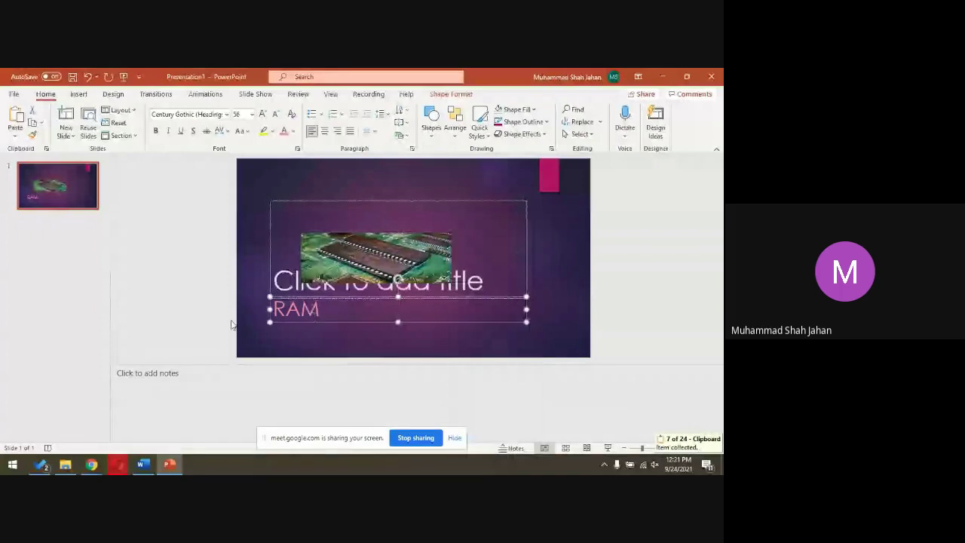
Step: Add a new slide after the RAM slide and select it
left_click(72, 191)
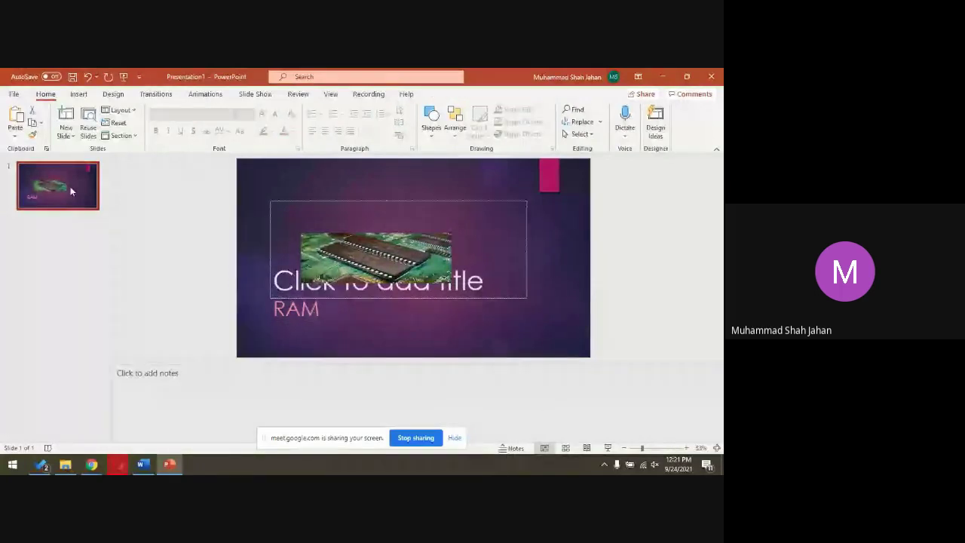
right_click(71, 192)
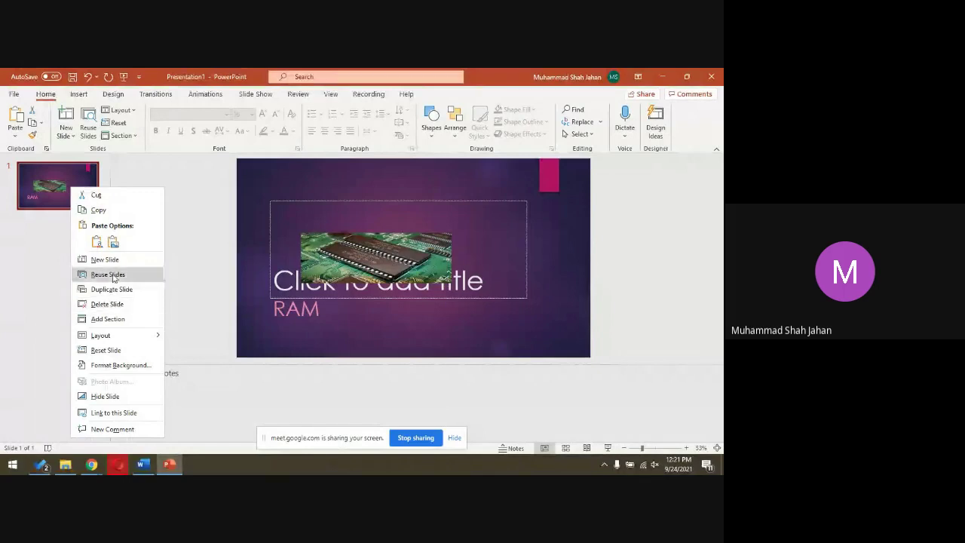
left_click(113, 260)
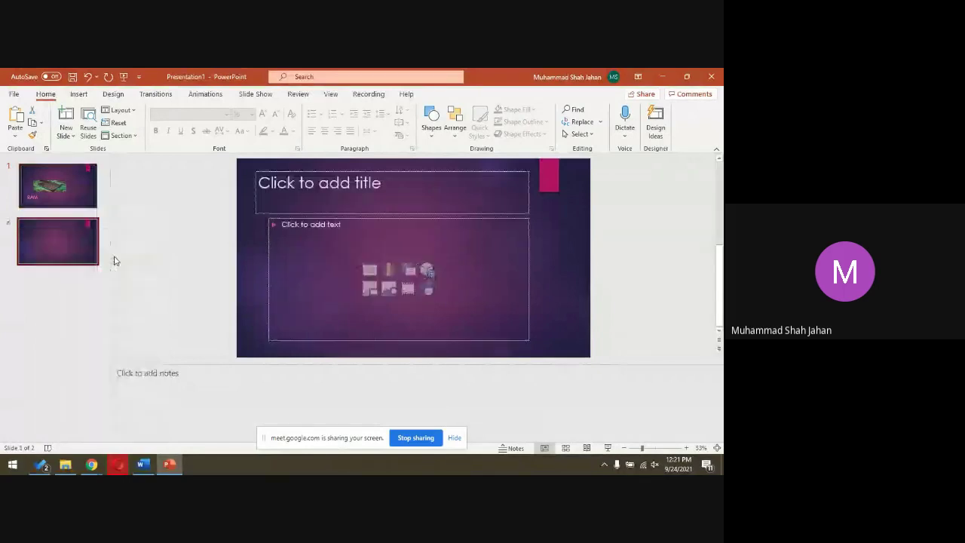
left_click(53, 231)
Step: Insert the ROM chip picture from Downloads into the second slide's content area and enlarge it to fill most of the space below the title
left_click(369, 291)
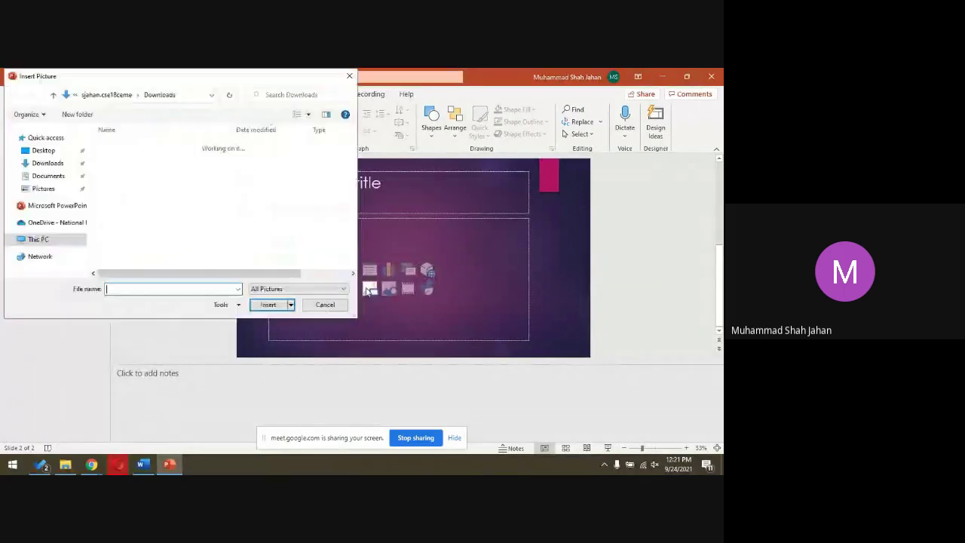
double_click(128, 179)
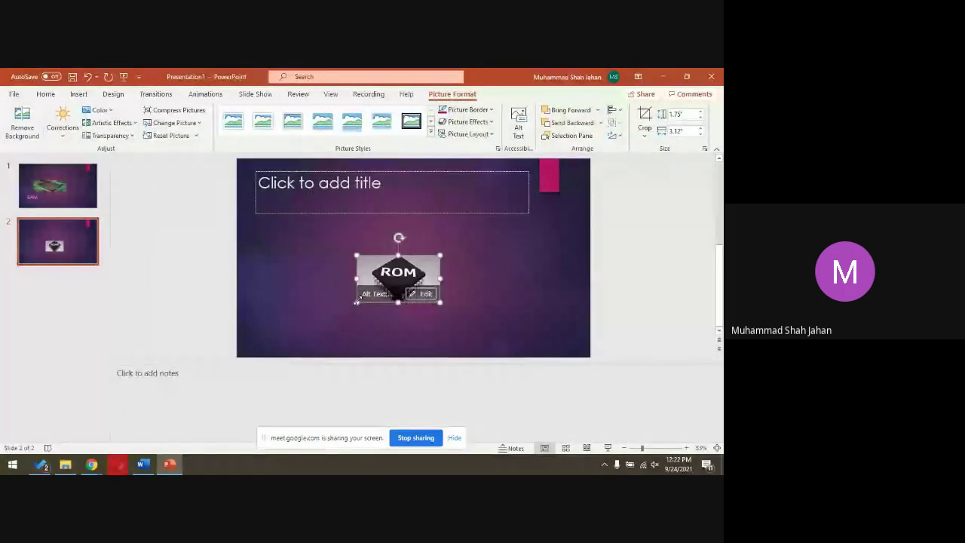
left_click(319, 322)
left_click_drag(360, 298, 292, 344)
left_click(355, 306)
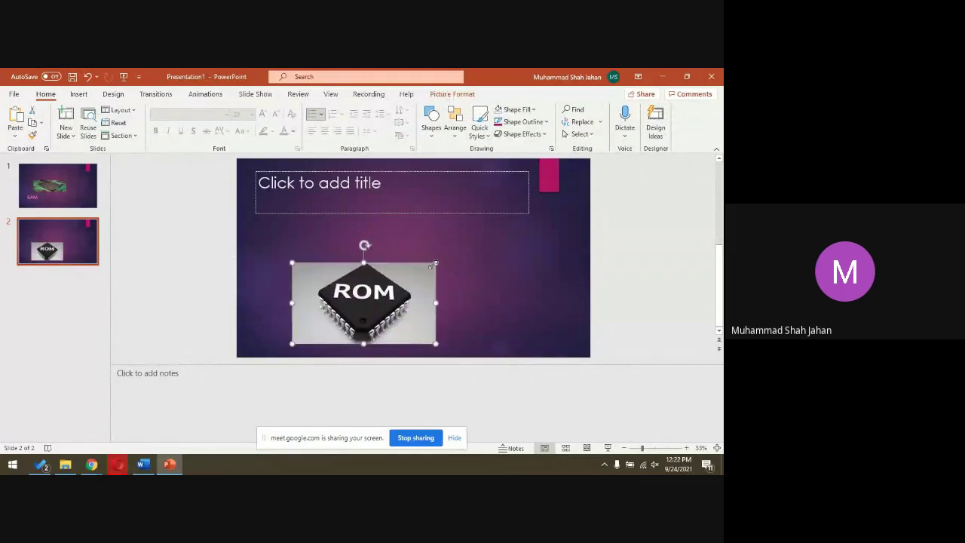
left_click_drag(436, 264, 523, 216)
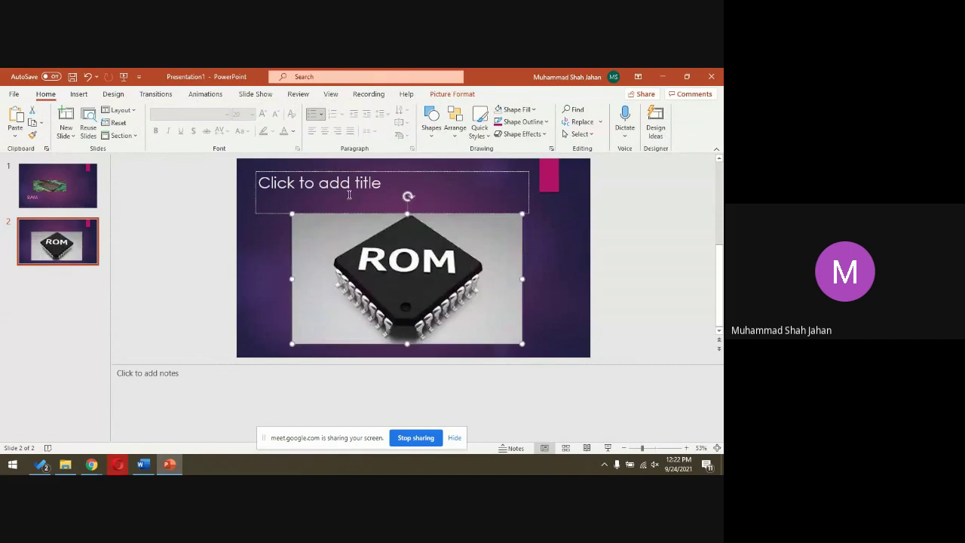
Step: Title the second slide ROM and format the text as light pink, bold, size 54
left_click(299, 183)
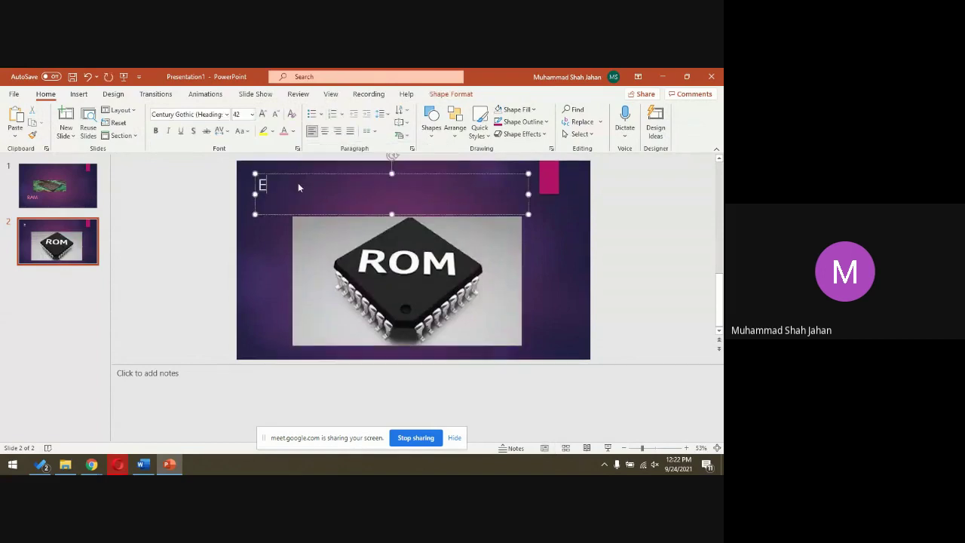
type("ROM")
left_click_drag(298, 187, 243, 205)
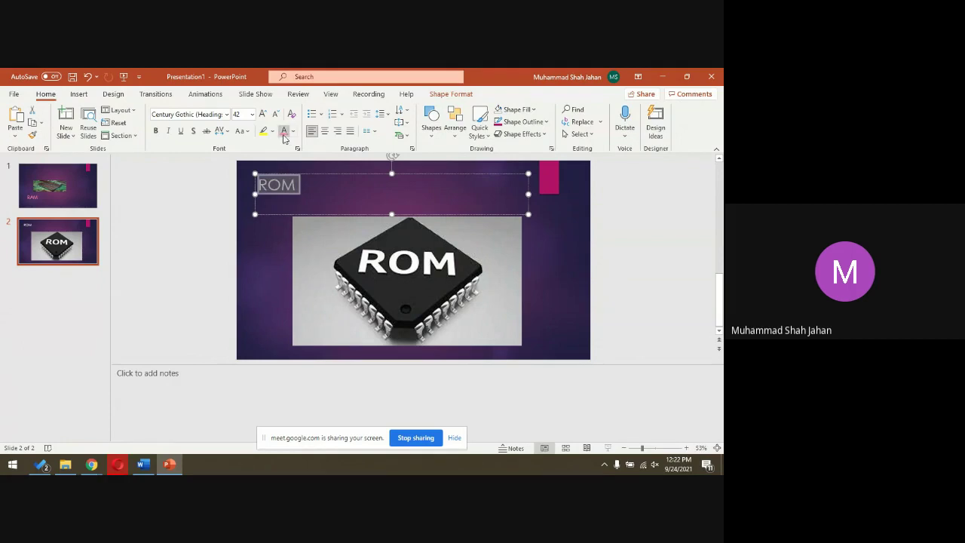
left_click(263, 114)
left_click(263, 114)
left_click(262, 114)
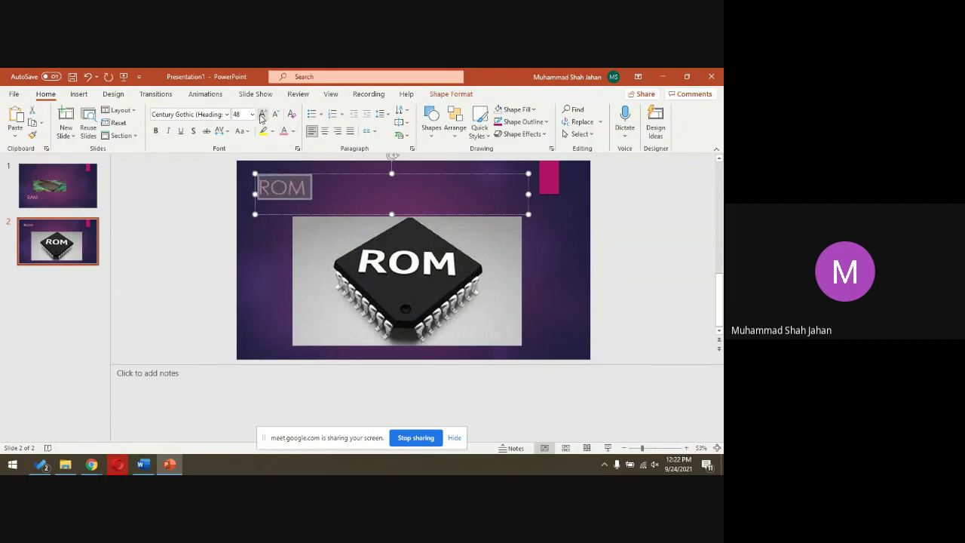
left_click(153, 132)
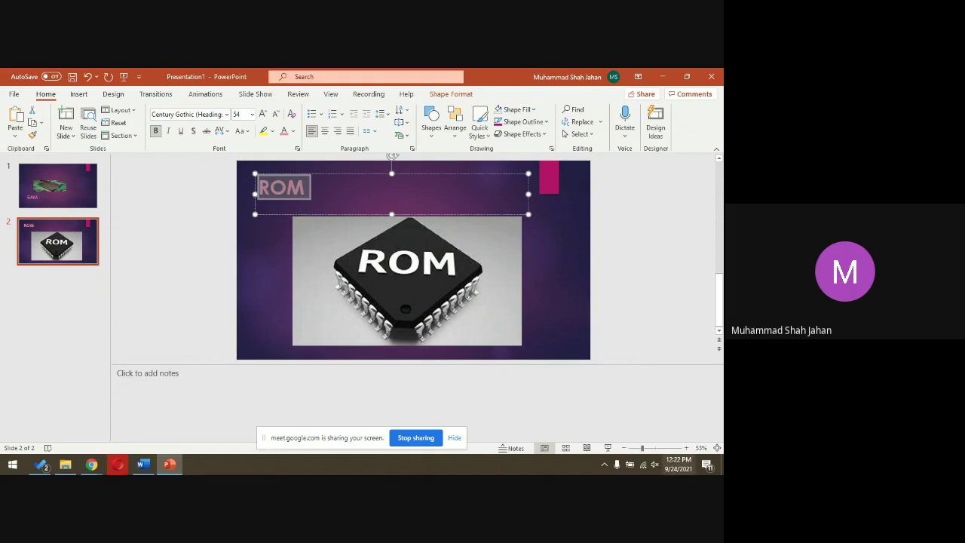
Step: Preview the ROM slide as a full-screen slide show and return to editing
left_click(607, 449)
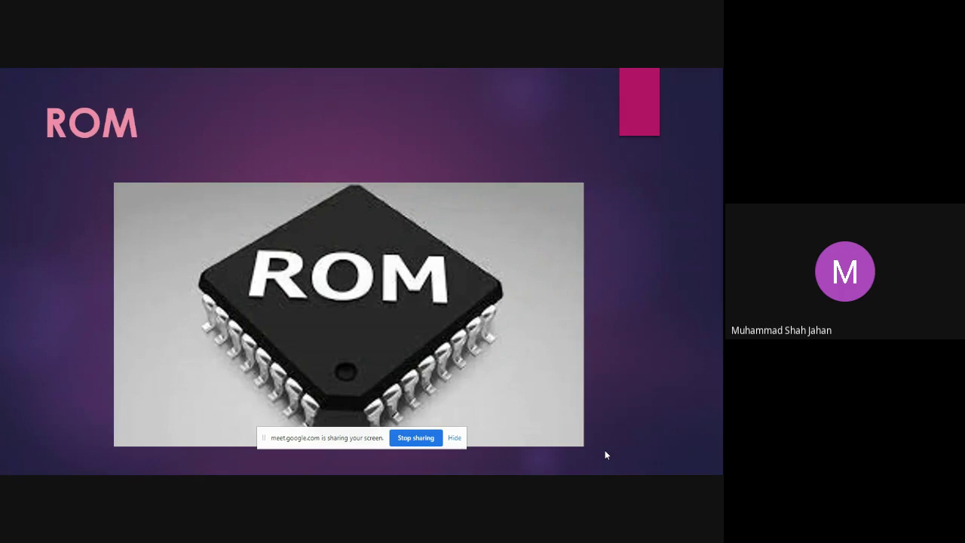
key("Escape")
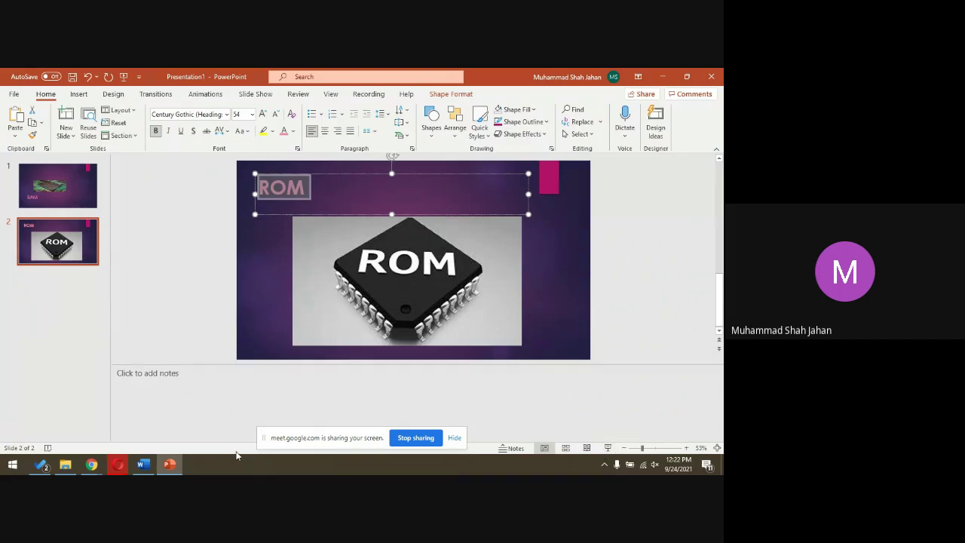
Step: Switch to the Word lab manual and read the "Create a New Slide" section, comparing it with the presentation's slide commands in PowerPoint
left_click(143, 464)
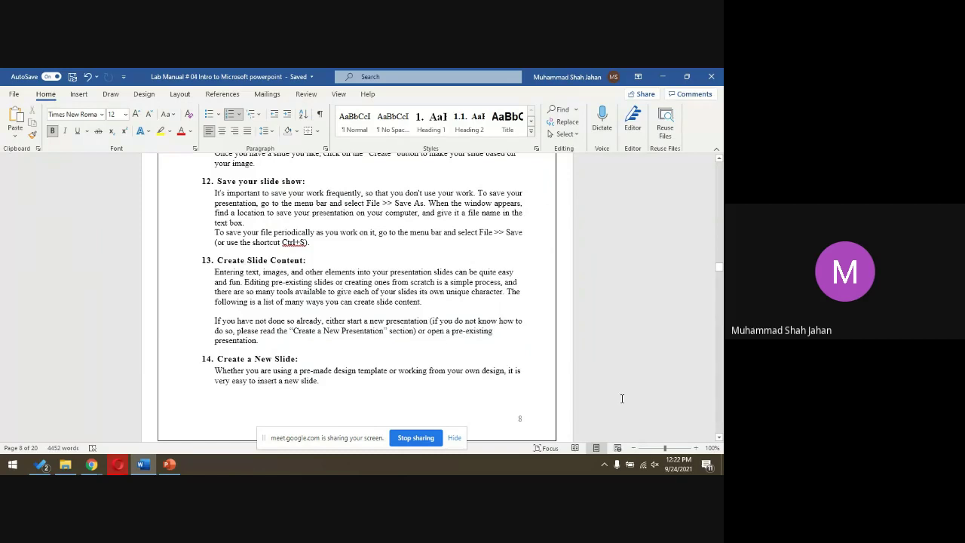
left_click_drag(719, 442, 719, 441)
left_click(718, 442)
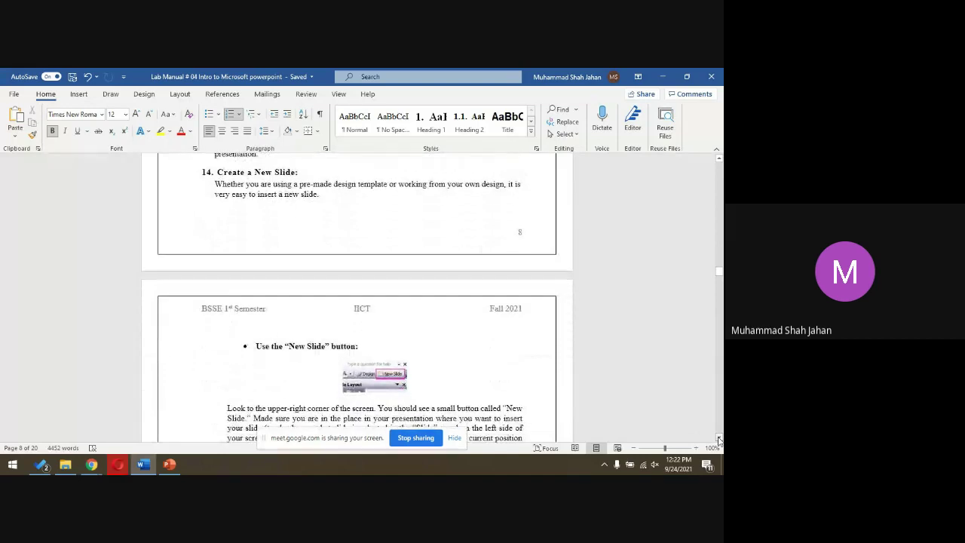
key("alt+Tab")
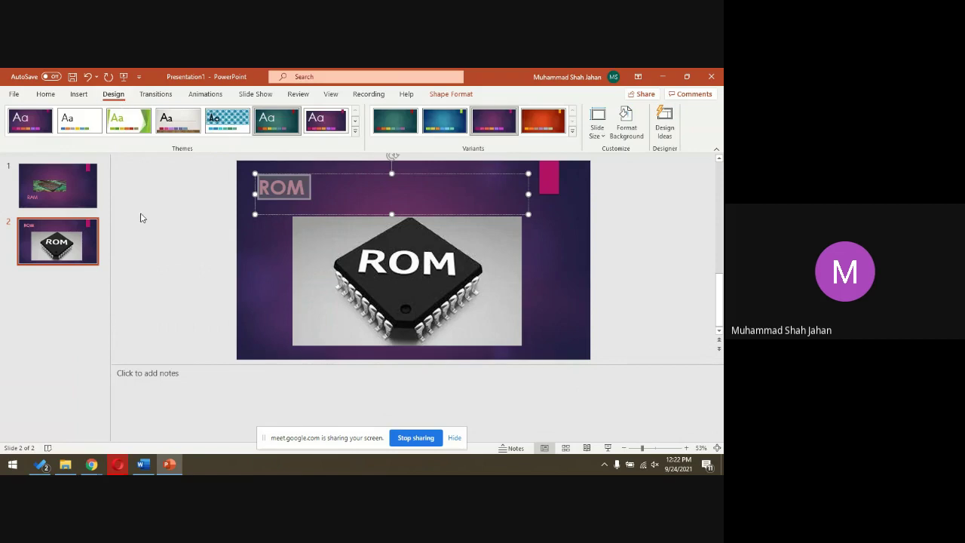
left_click(215, 279)
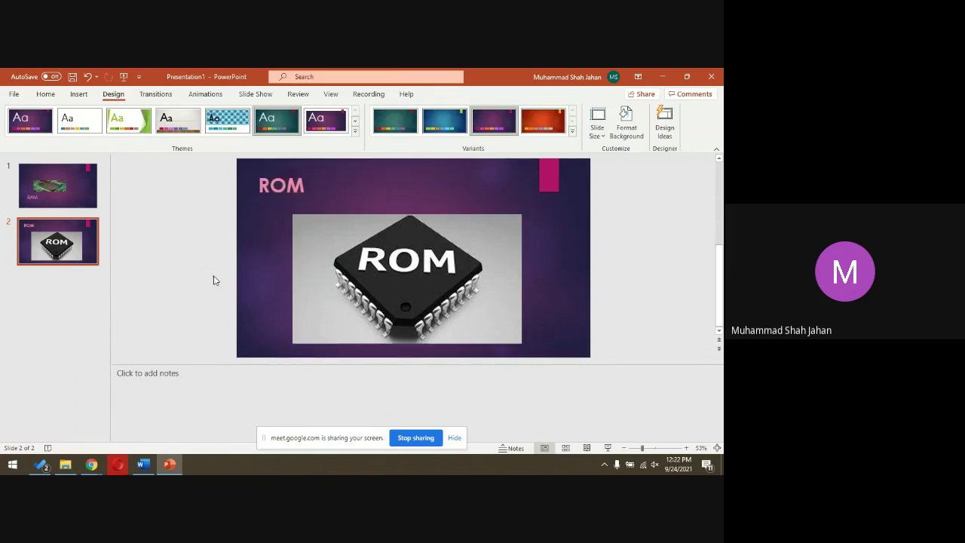
left_click(45, 94)
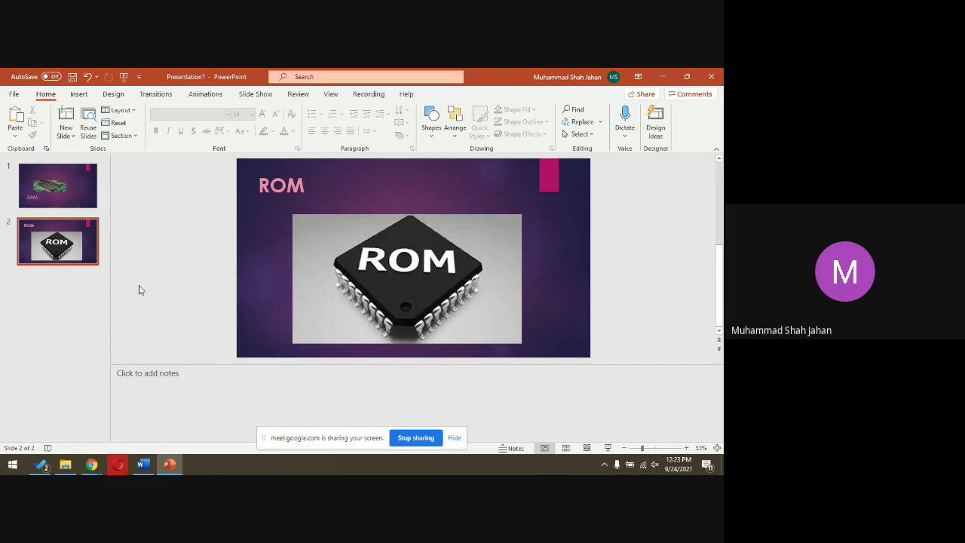
key("alt+Tab")
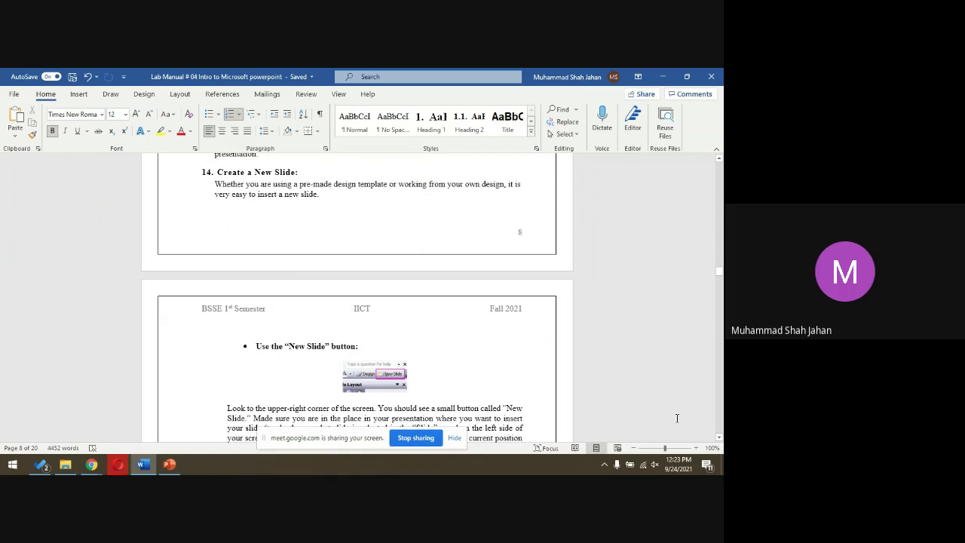
left_click(719, 439)
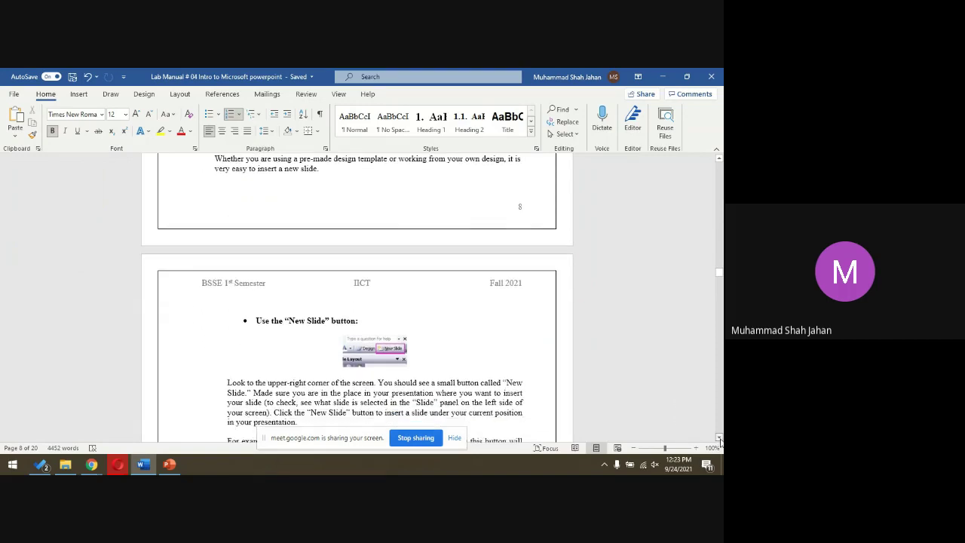
left_click(720, 438)
Step: In PowerPoint, add a Content with Caption slide after the ROM slide and insert the black-microprocessors picture from Downloads into its content area
key("alt+Tab")
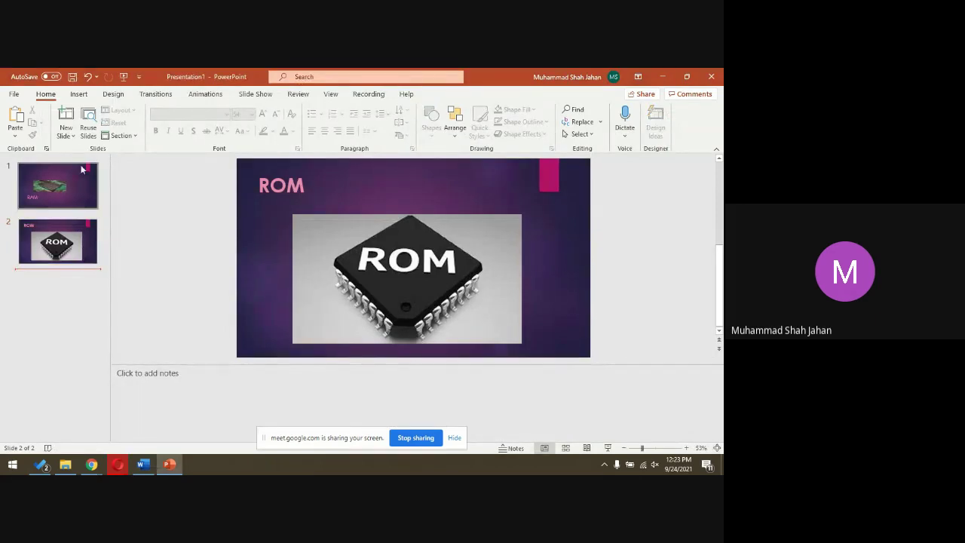
left_click(74, 138)
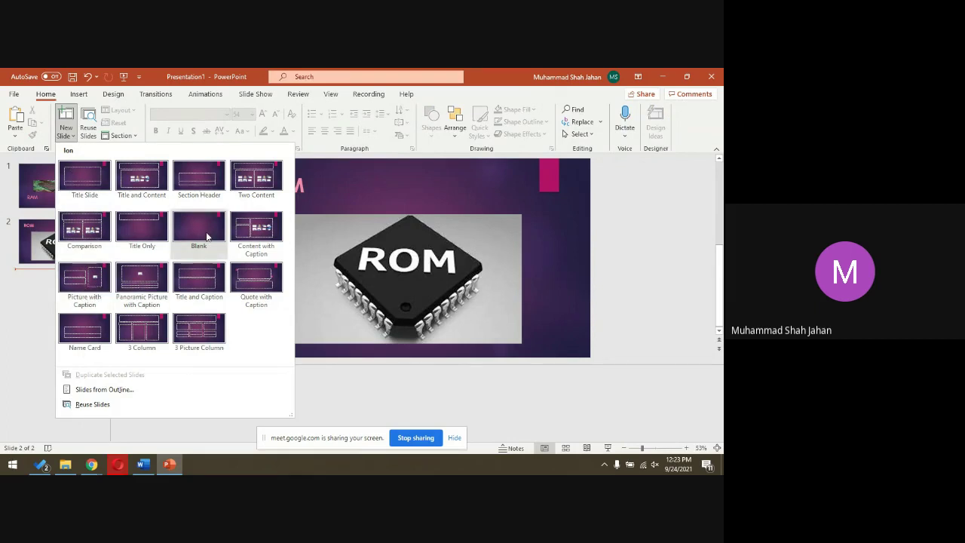
left_click(259, 233)
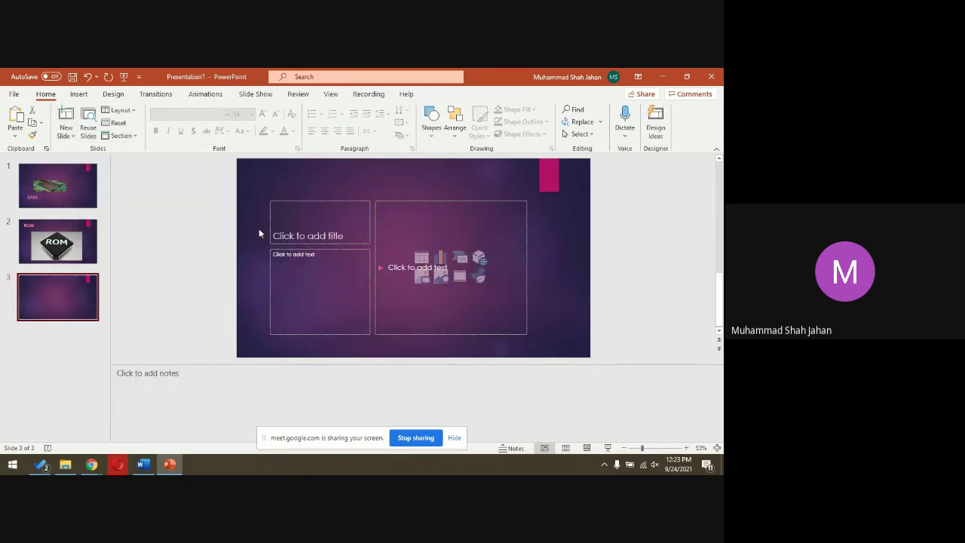
left_click(421, 277)
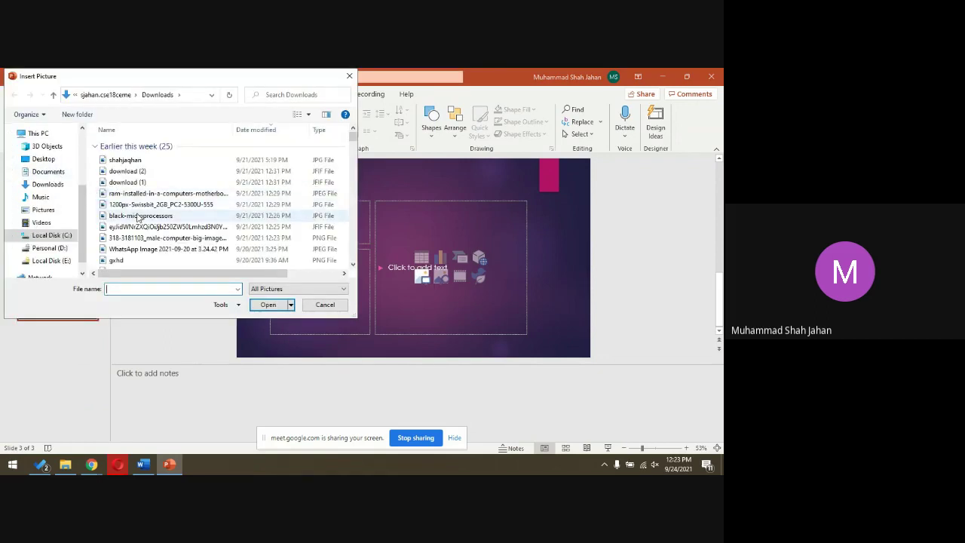
double_click(138, 217)
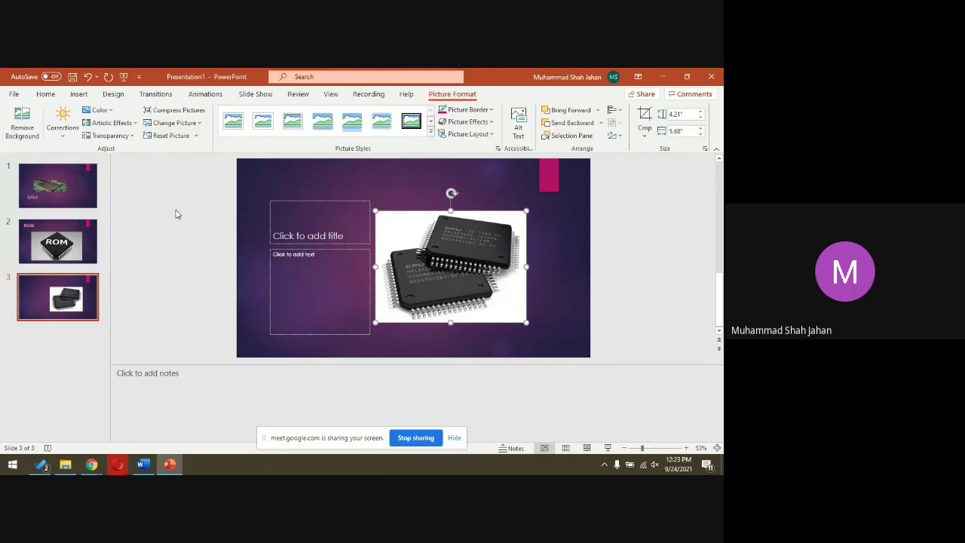
Step: Title the third slide "Processor" and enter "CPU is the heart of a computer" as its caption text
left_click(295, 227)
type("P")
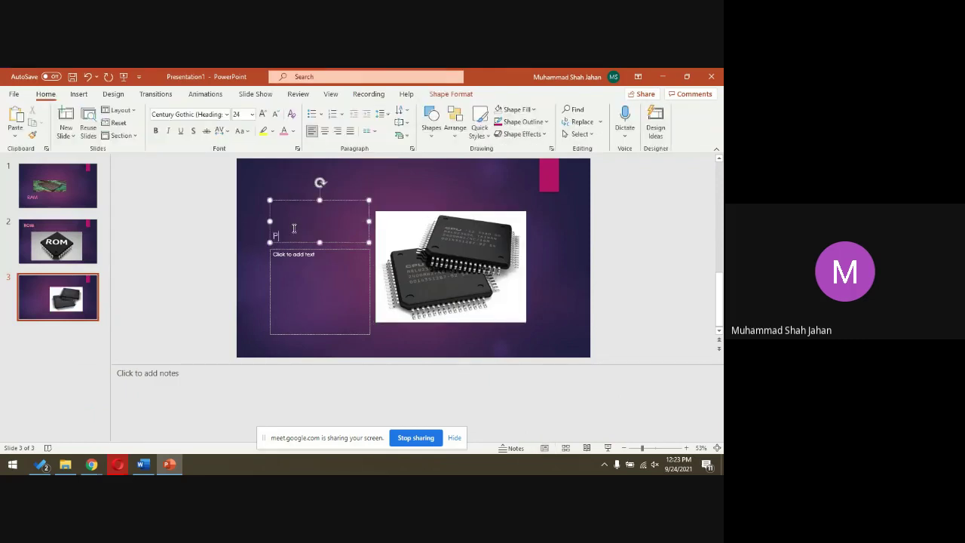
type("rocessor")
left_click(298, 270)
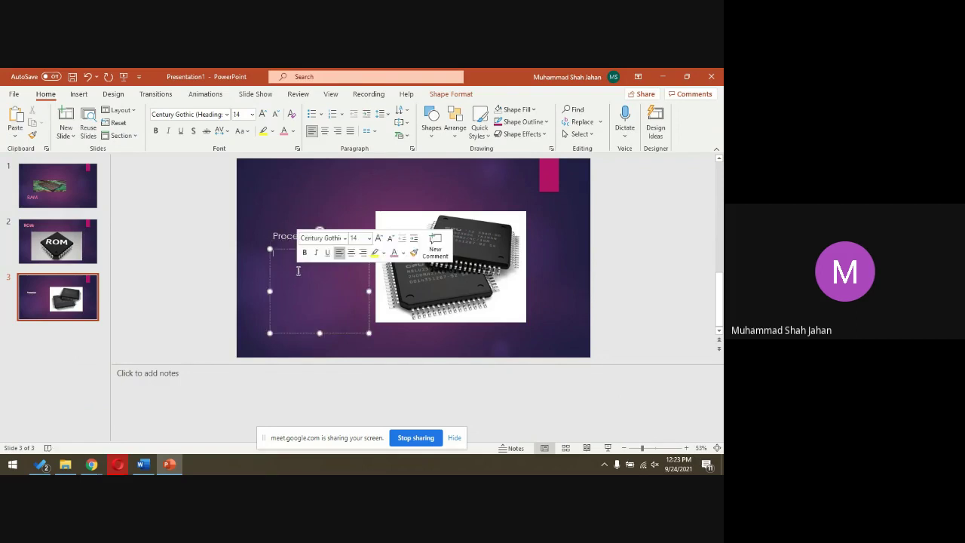
type("pro")
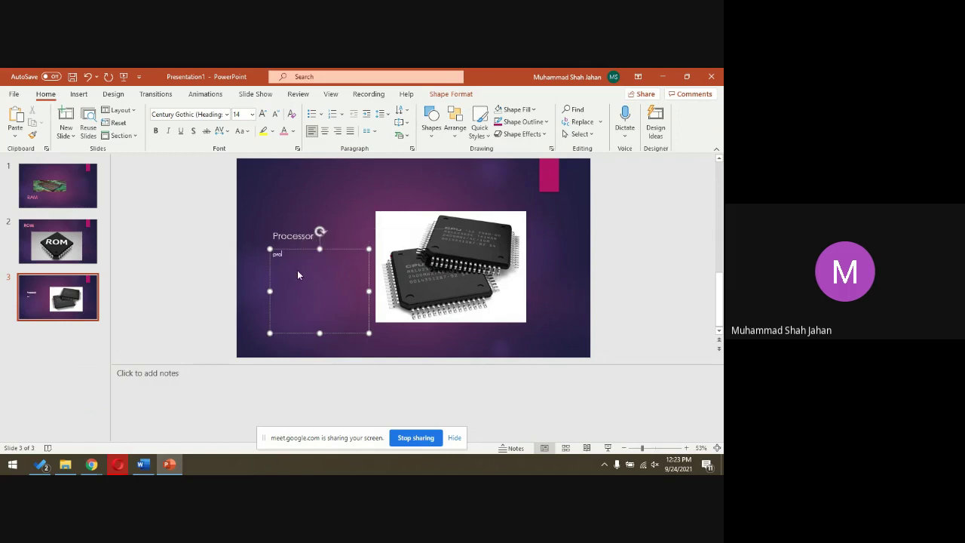
type("CPU is the heart of a computer")
Step: Enlarge the Processor slide's caption text to size 24 and format it as a numbered list
key("ctrl+a")
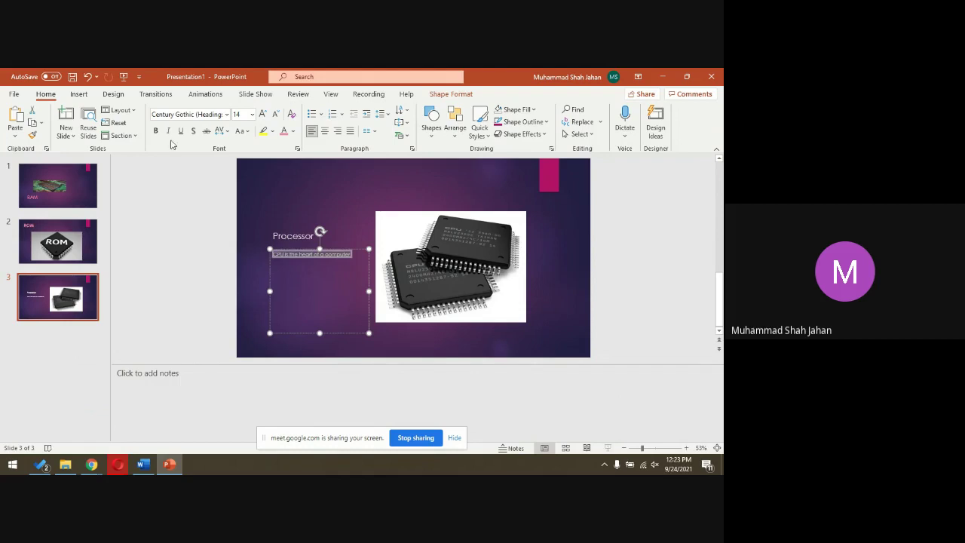
left_click(262, 114)
left_click(262, 114)
left_click(262, 114)
left_click(262, 114)
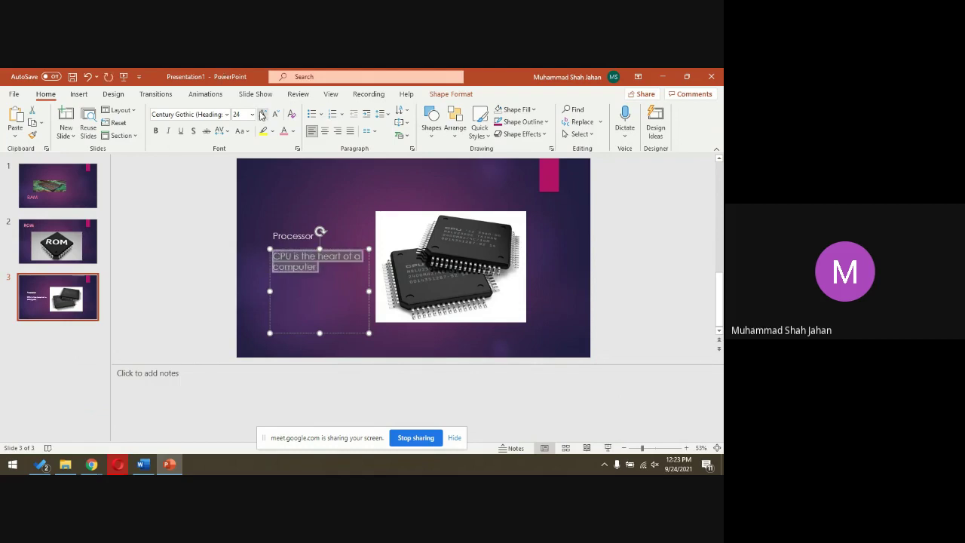
left_click(310, 115)
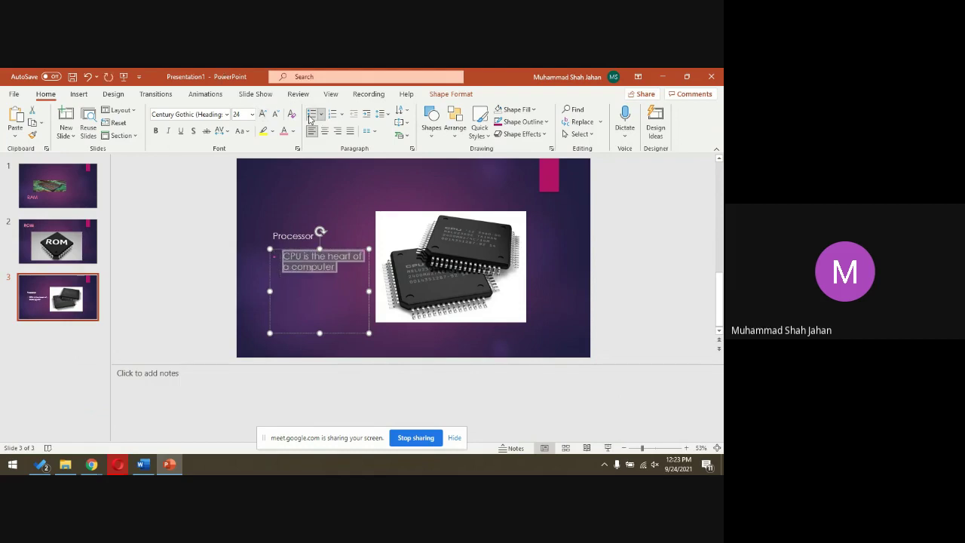
left_click(336, 117)
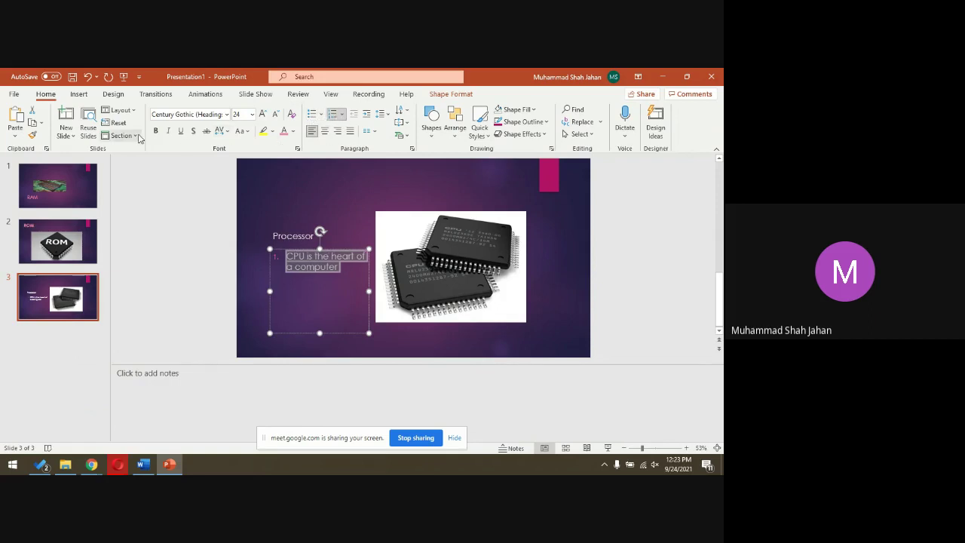
Step: Set the insertion point below the Processor slide and open the Lecture # 02 presentation's slides for reuse
left_click(28, 356)
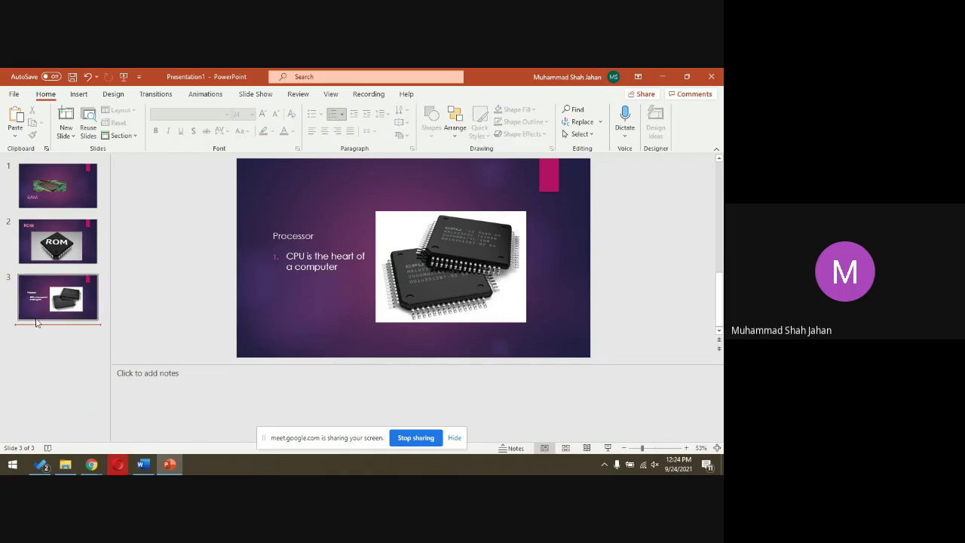
left_click(89, 124)
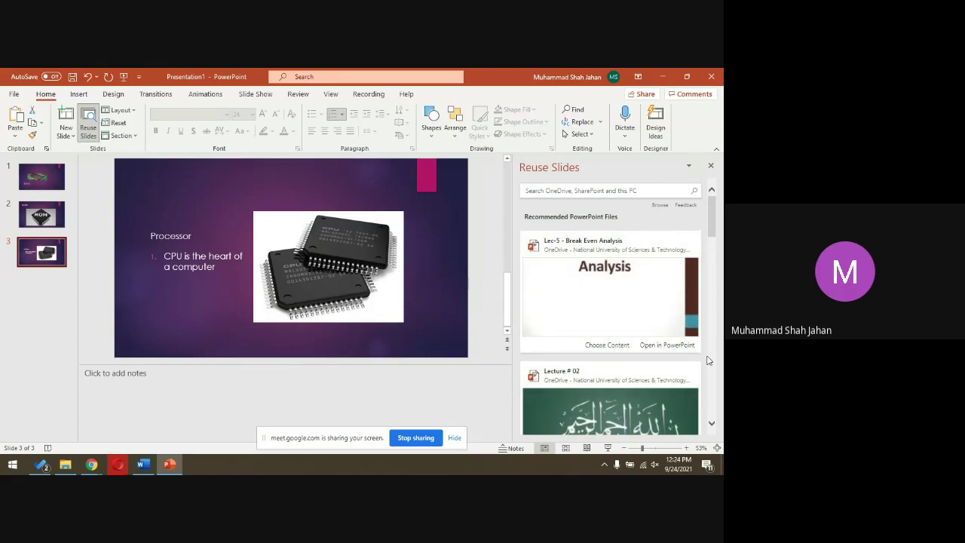
left_click(635, 405)
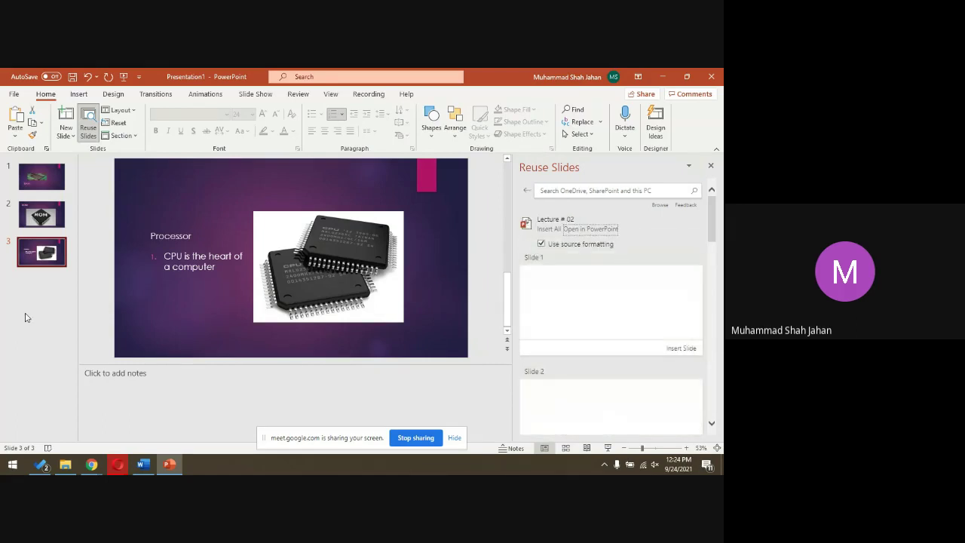
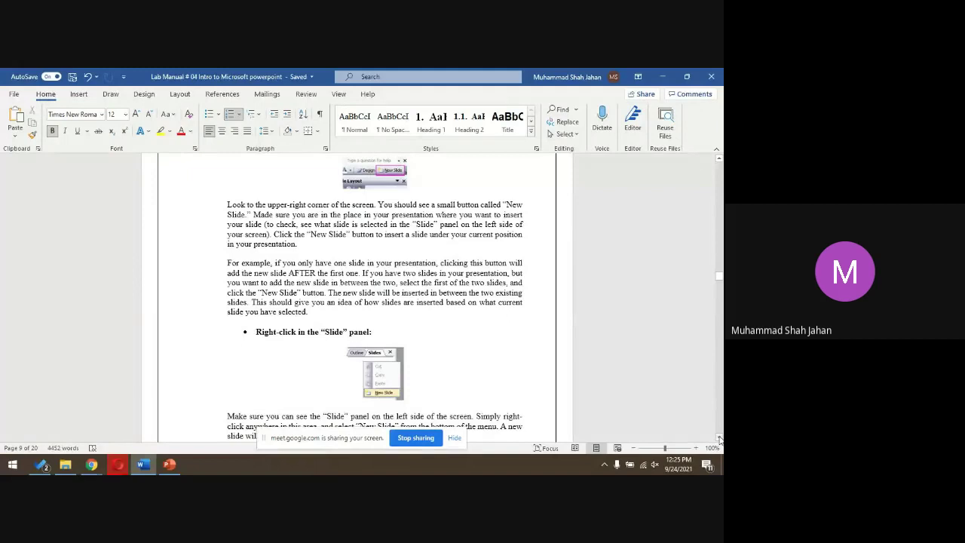
Step: Read the lab manual's remaining methods for inserting a new slide and the start of the "Slide Design" section
scroll(720, 440, "down", 3)
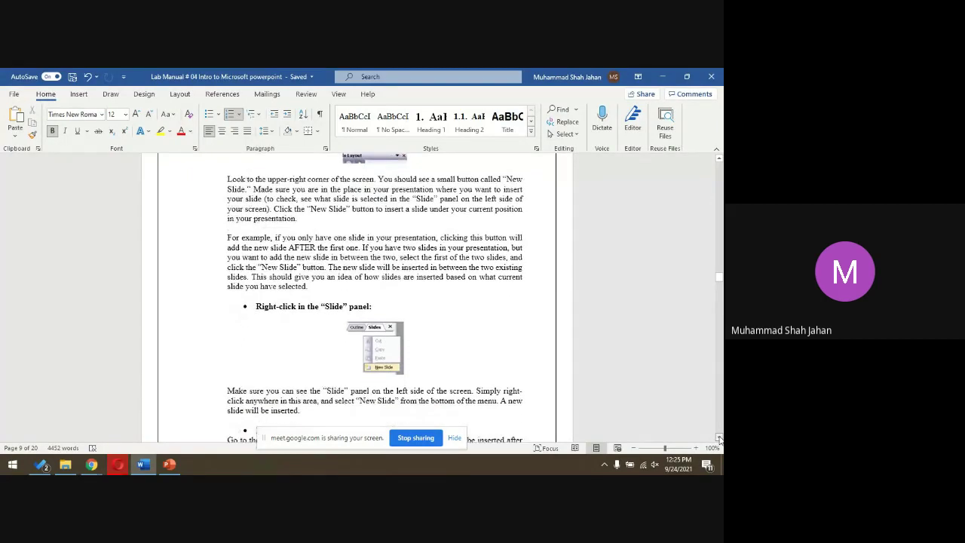
scroll(720, 439, "down", 3)
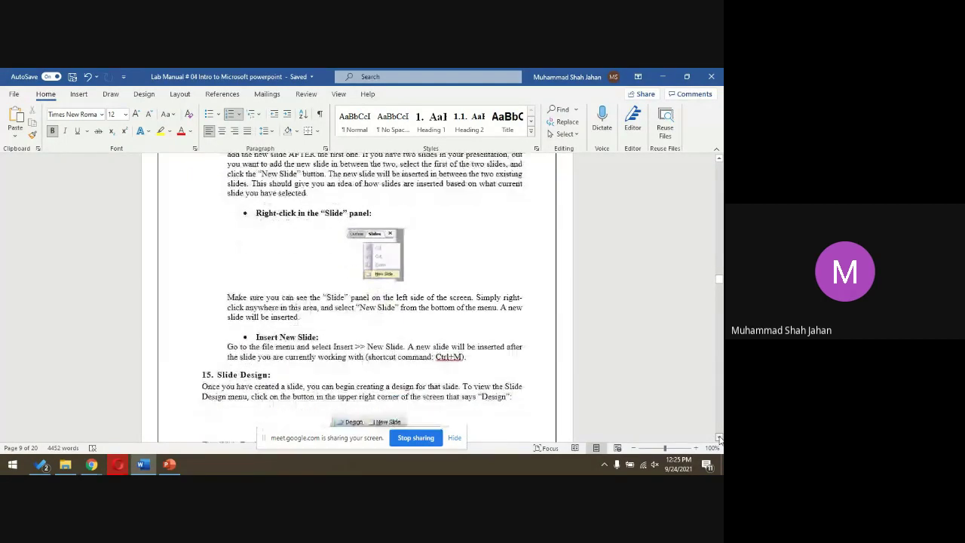
scroll(720, 440, "down", 3)
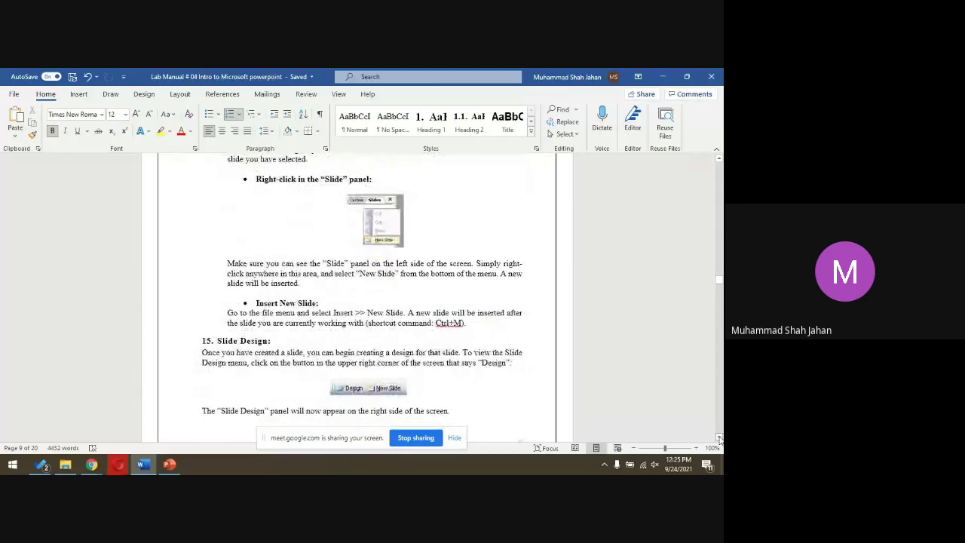
scroll(719, 440, "down", 4)
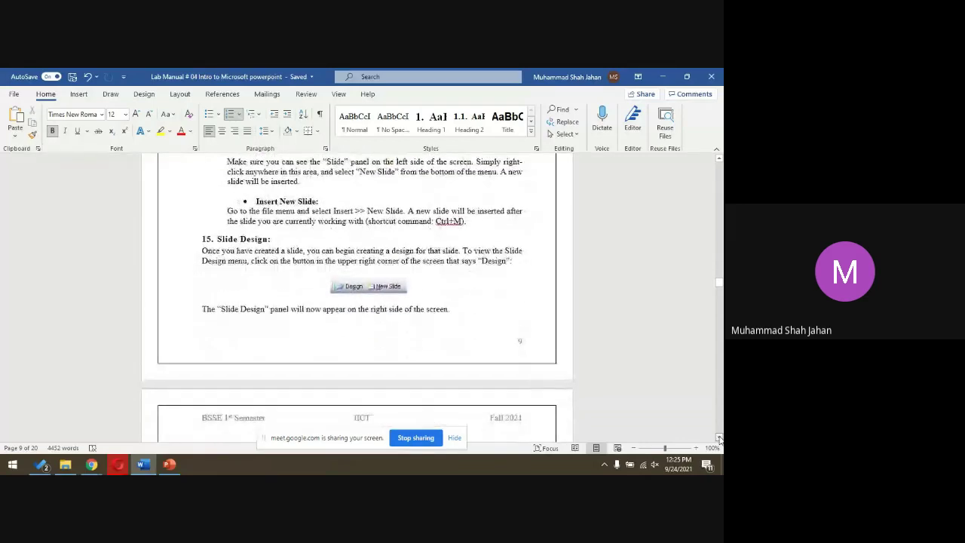
scroll(720, 440, "down", 2)
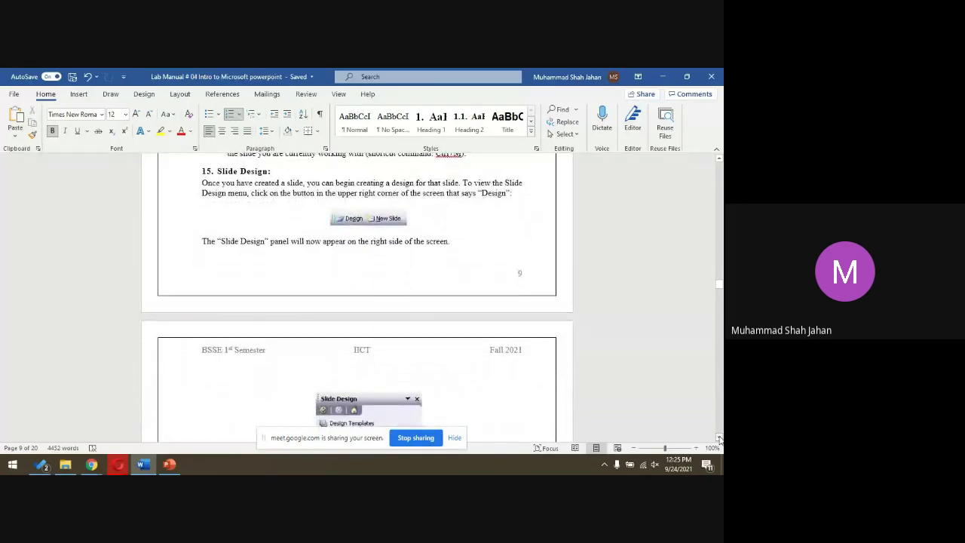
Step: Switch to PowerPoint, look through the available design themes and view the dialog for saving the current theme without saving
key("alt+Tab")
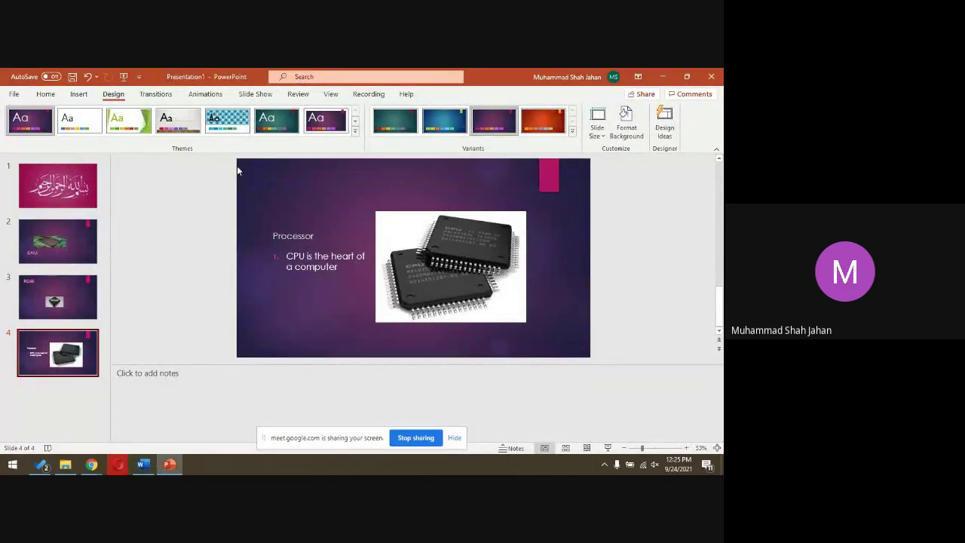
left_click(355, 130)
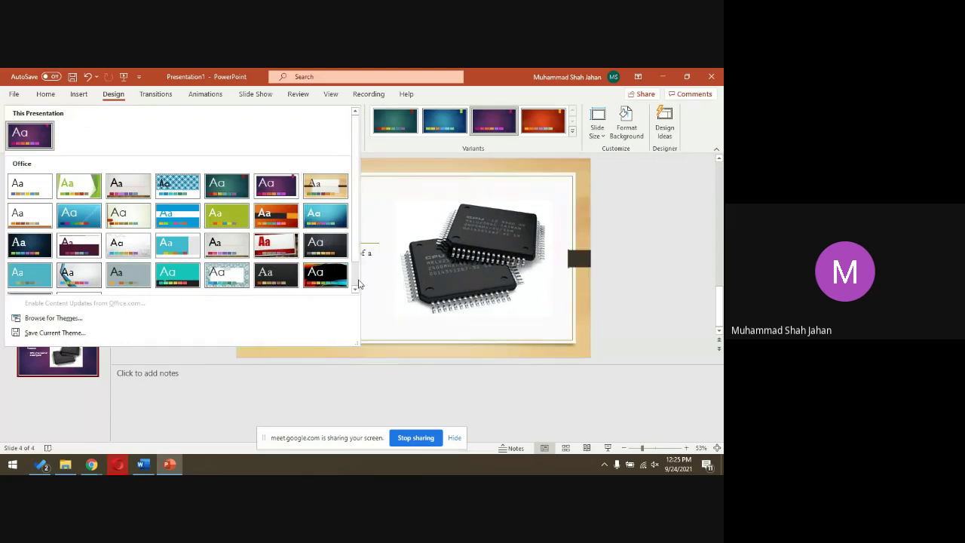
scroll(358, 281, "down", 1)
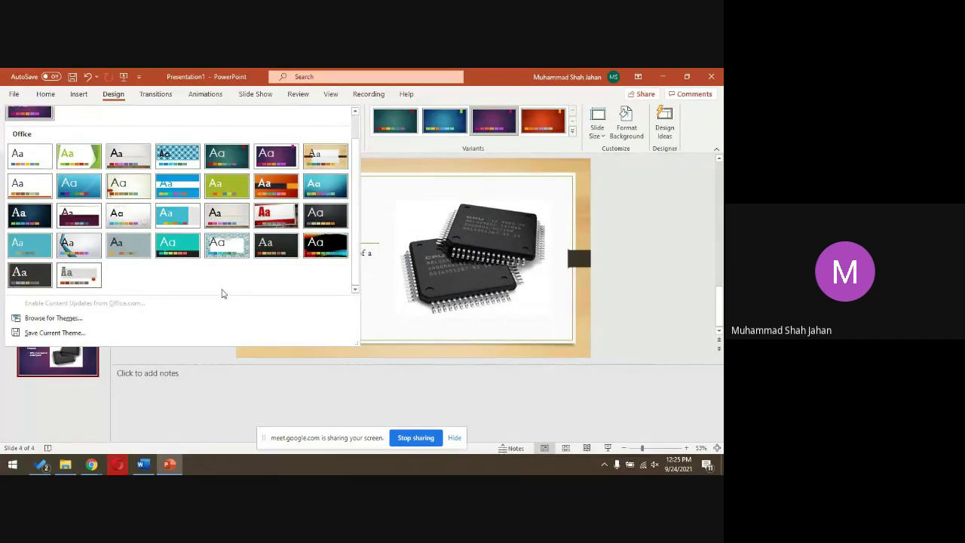
left_click(54, 332)
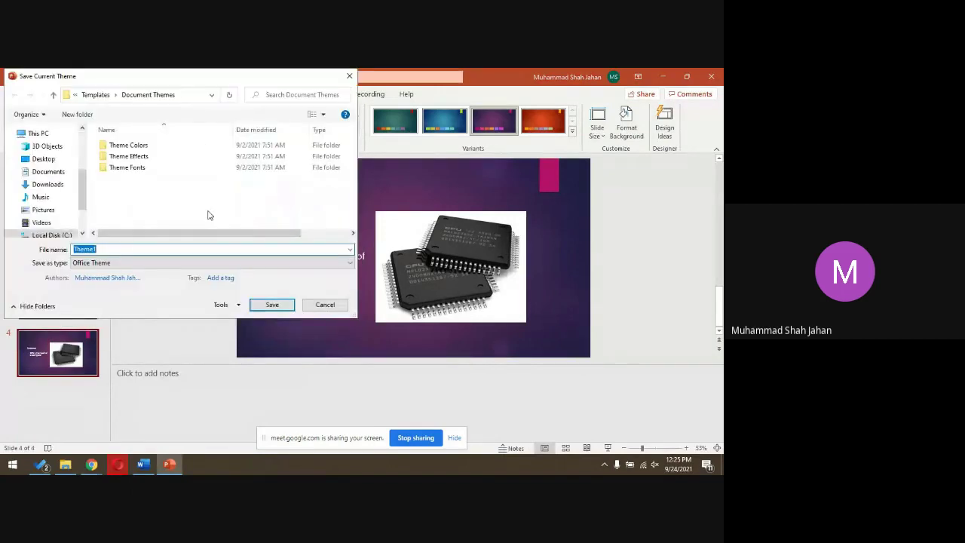
left_click(351, 76)
Step: View the dialog for choosing a theme or themed document from disk, and leave it without choosing one
left_click(351, 134)
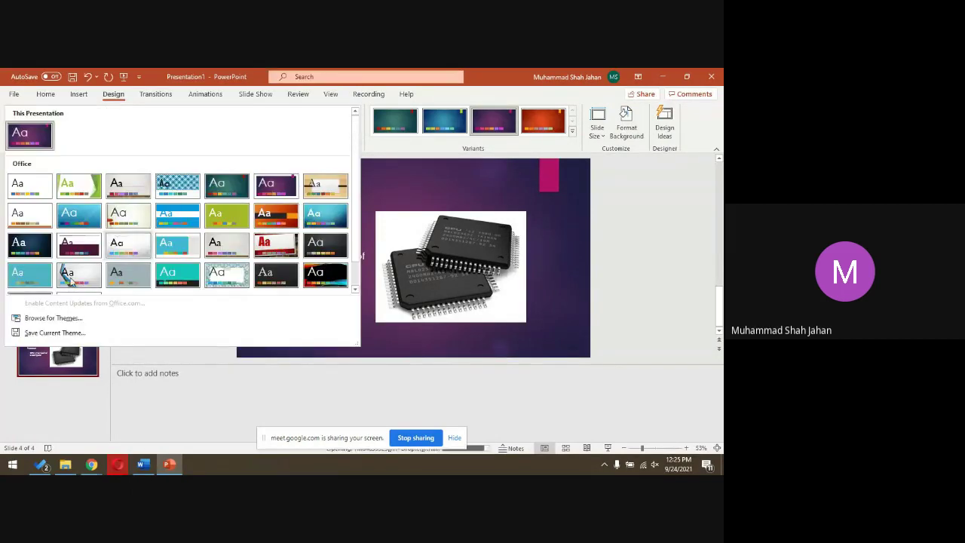
left_click(51, 318)
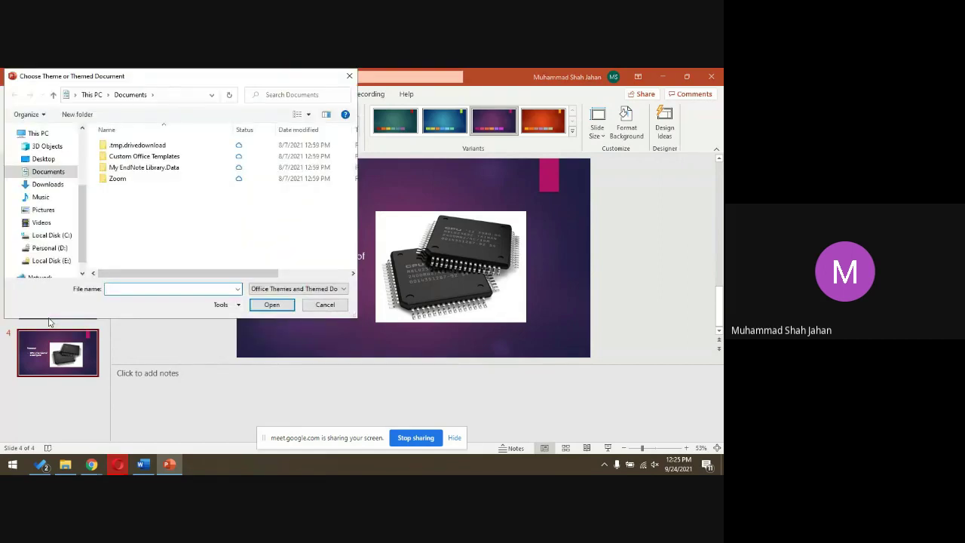
left_click(325, 304)
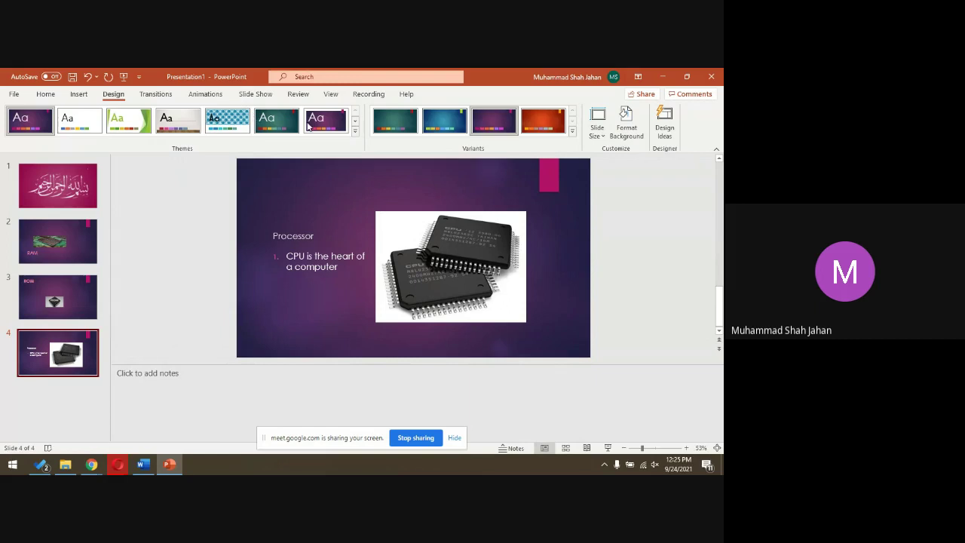
left_click(355, 132)
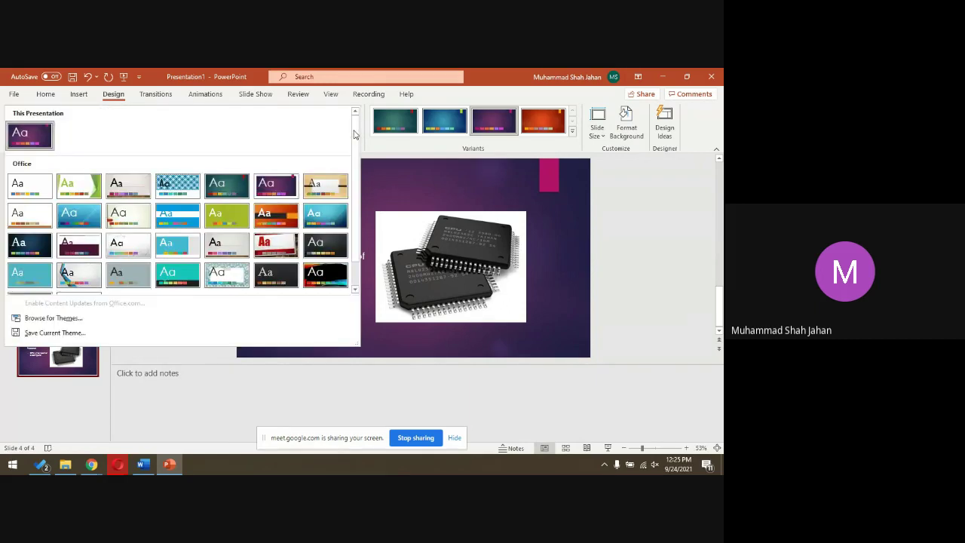
left_click(36, 323)
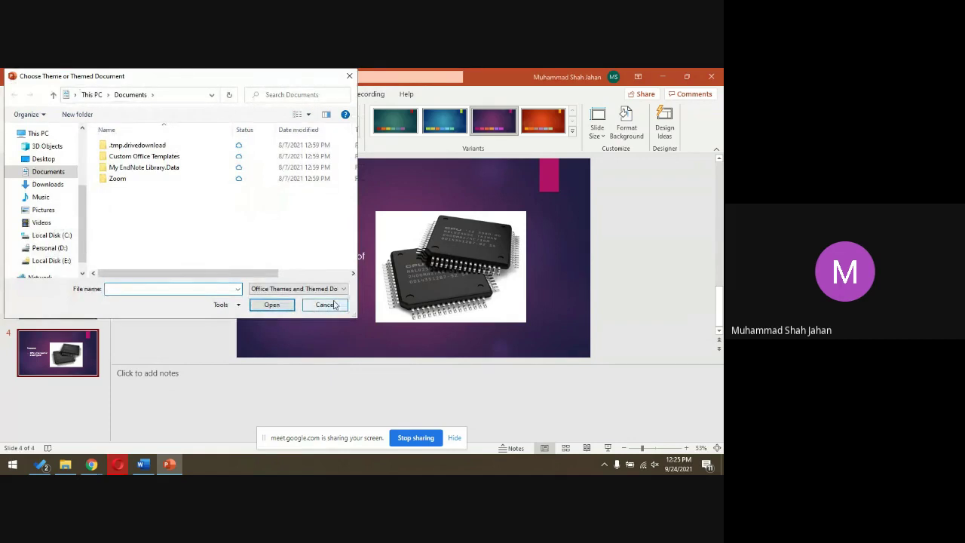
left_click(334, 305)
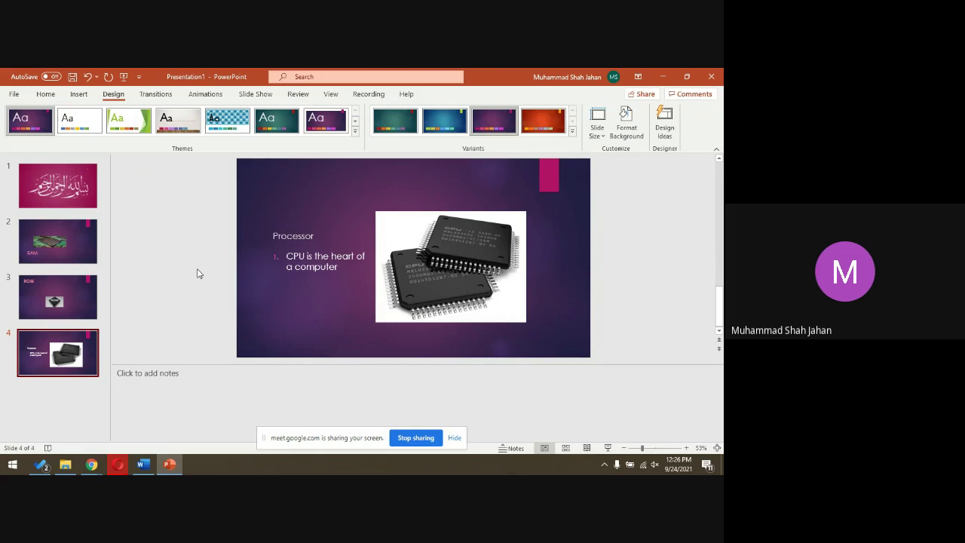
left_click(13, 464)
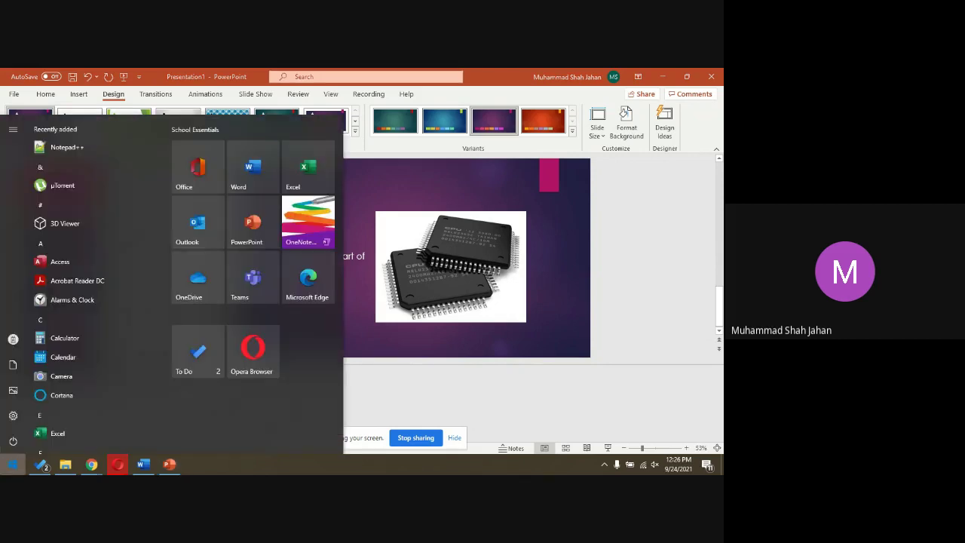
left_click(13, 464)
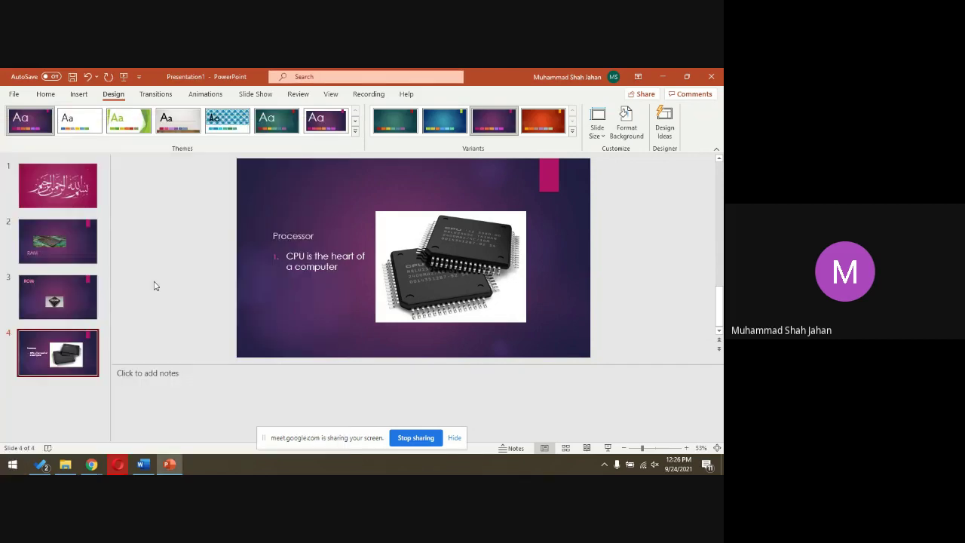
key("alt+Tab")
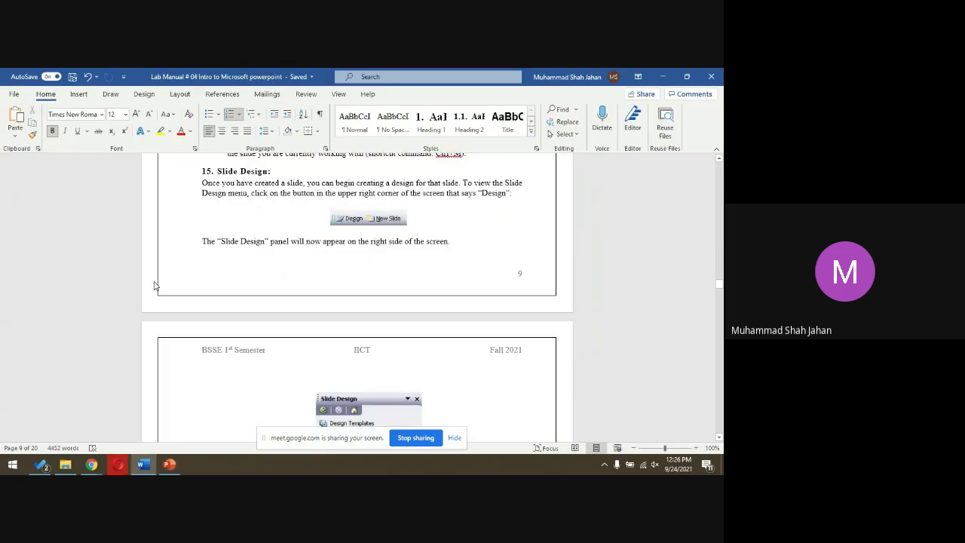
key("alt+Tab")
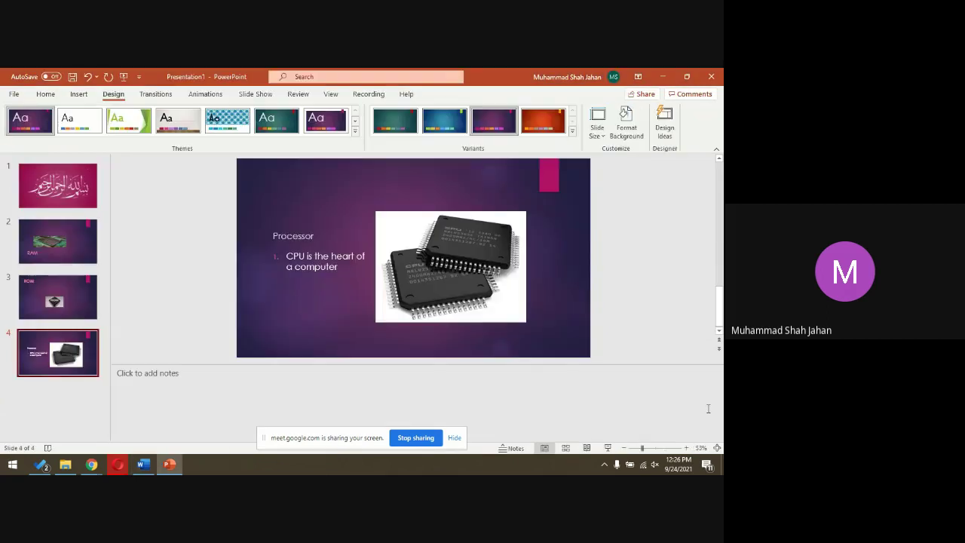
Step: Change the font colour of the Processor slide's "CPU is the heart of a computer" text to the magenta theme colour
left_click(341, 249)
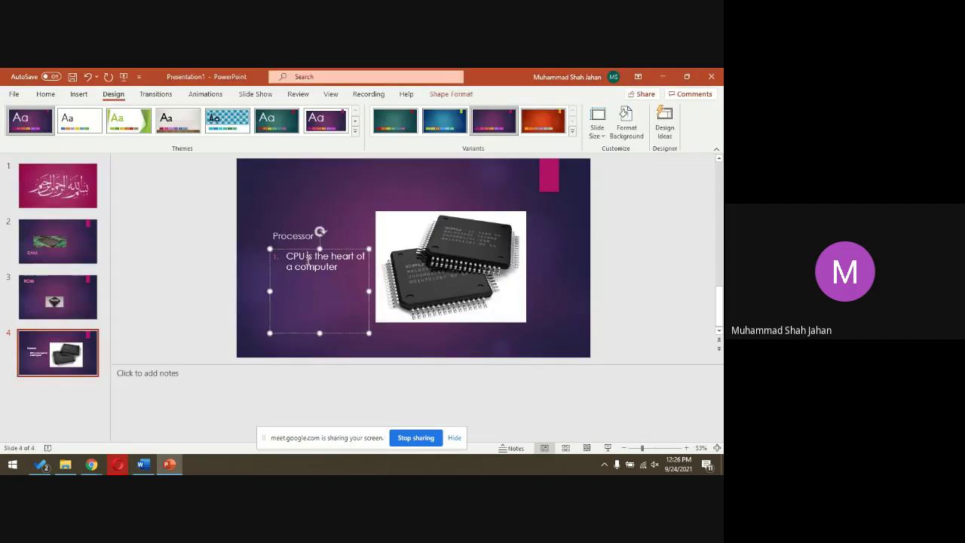
triple_click(308, 258)
left_click(307, 259)
left_click(45, 93)
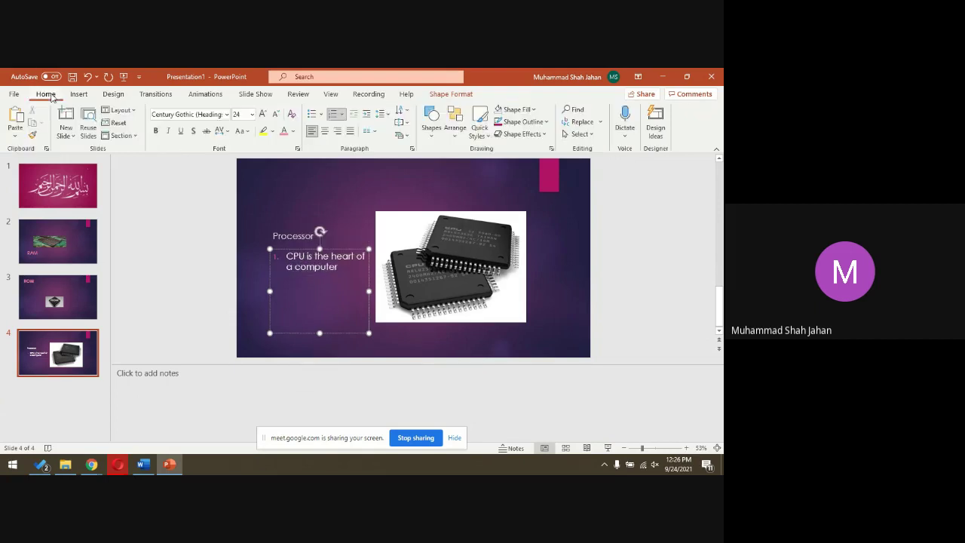
triple_click(299, 268)
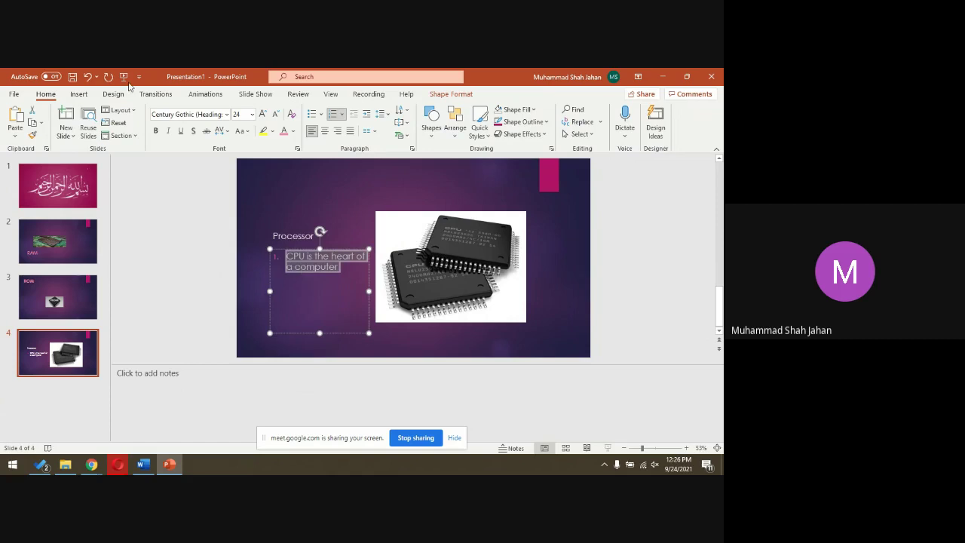
left_click(293, 133)
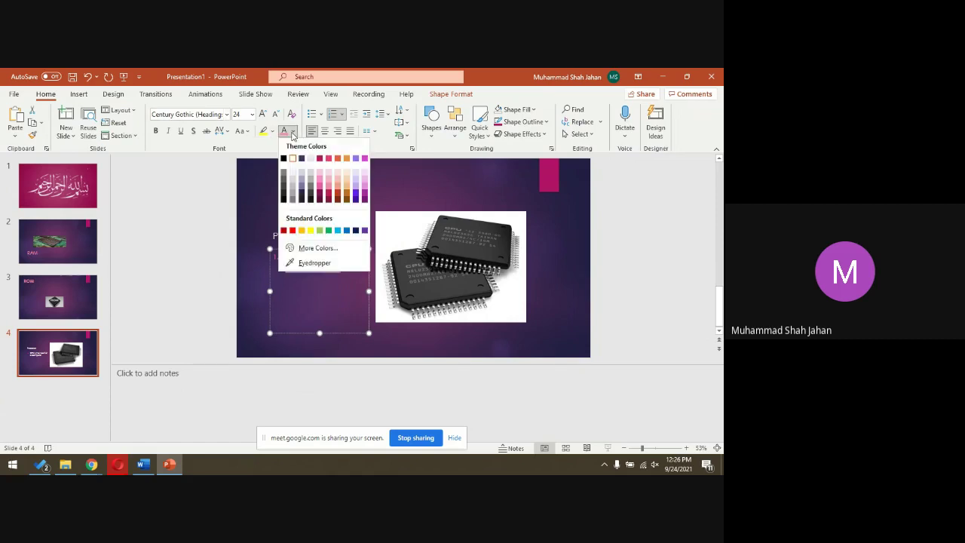
left_click(323, 160)
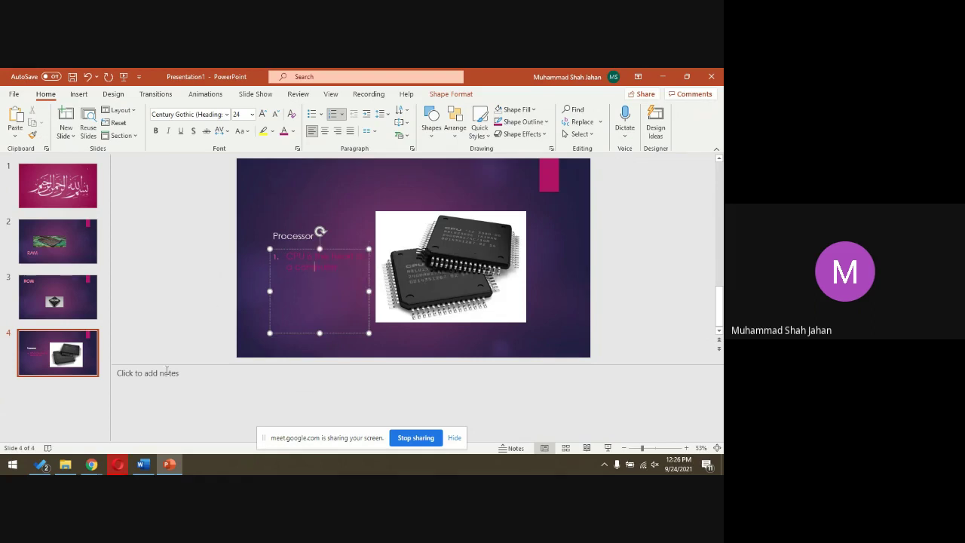
Step: Switch to the lab manual in Word and read the Slide Design sub-menus and colour schemes explanation
left_click(143, 465)
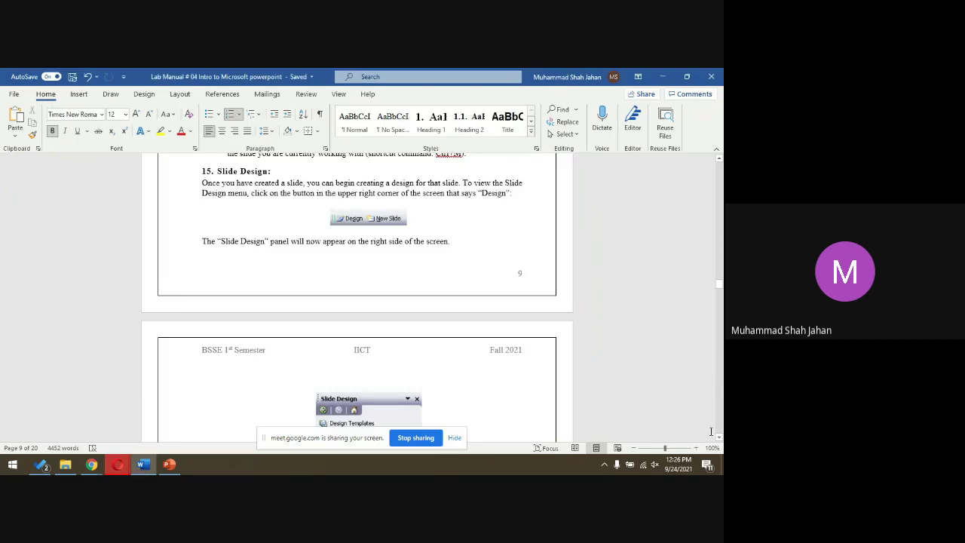
left_click(719, 438)
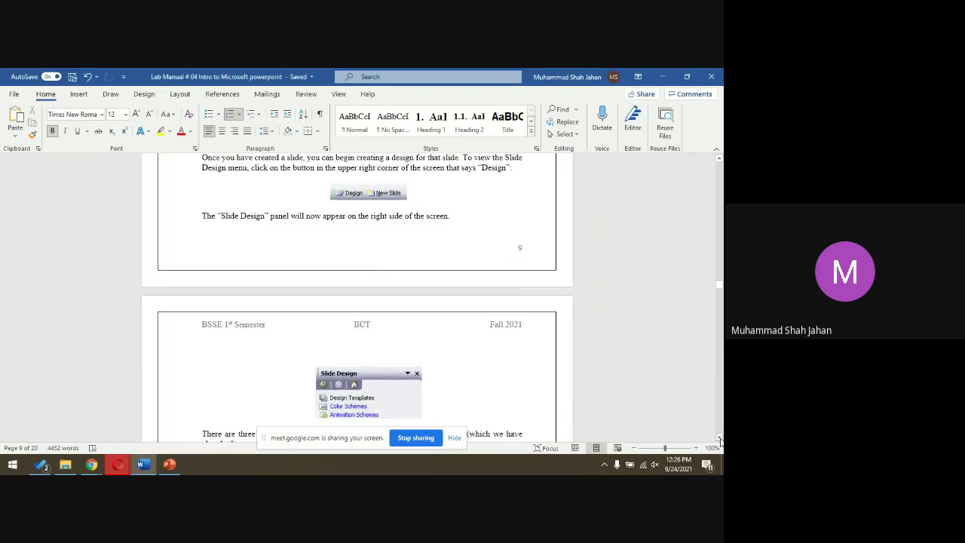
left_click(719, 438)
left_click(720, 438)
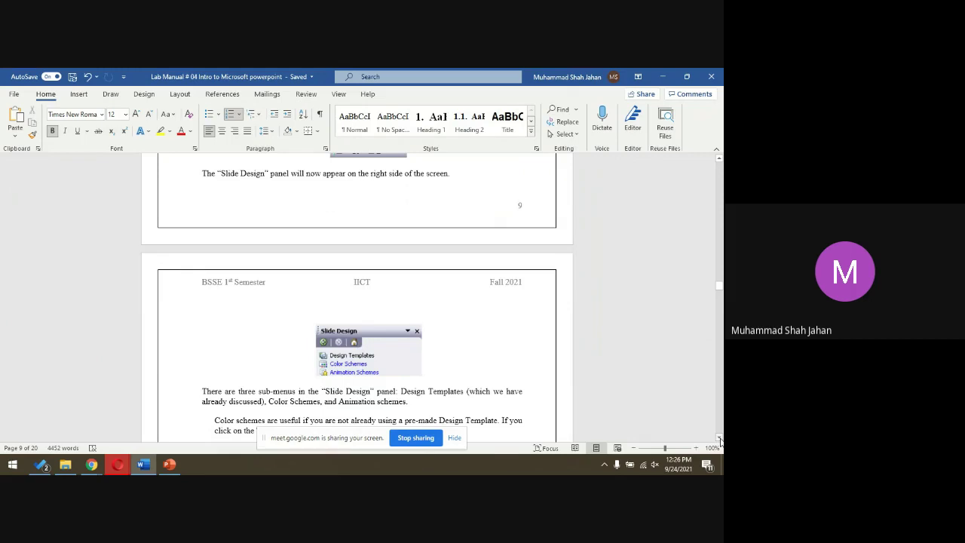
left_click(719, 440)
left_click(720, 441)
left_click(719, 440)
left_click(719, 441)
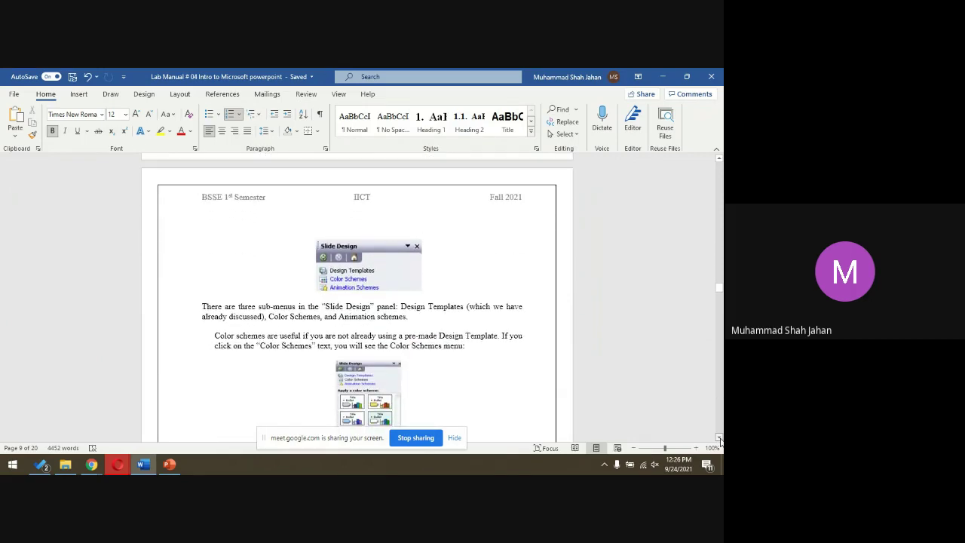
left_click(720, 440)
left_click(719, 441)
left_click(719, 441)
left_click(720, 440)
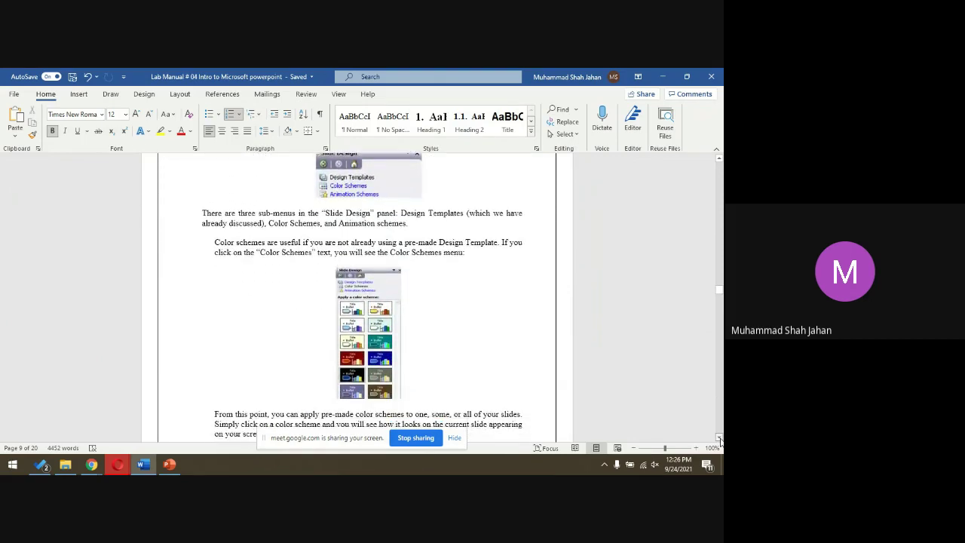
left_click(719, 440)
left_click(720, 440)
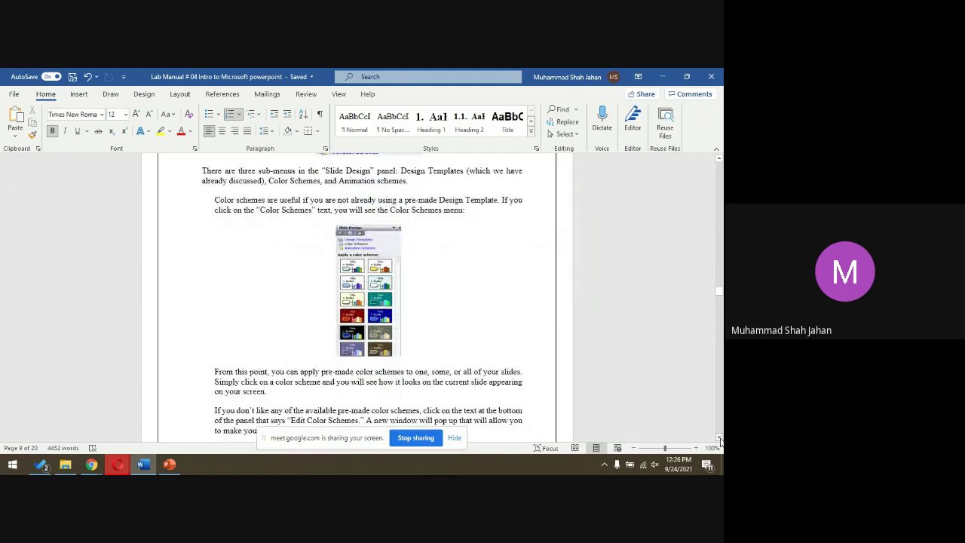
Step: Switch to PowerPoint and view the available slide size options without changing the size
left_click(169, 464)
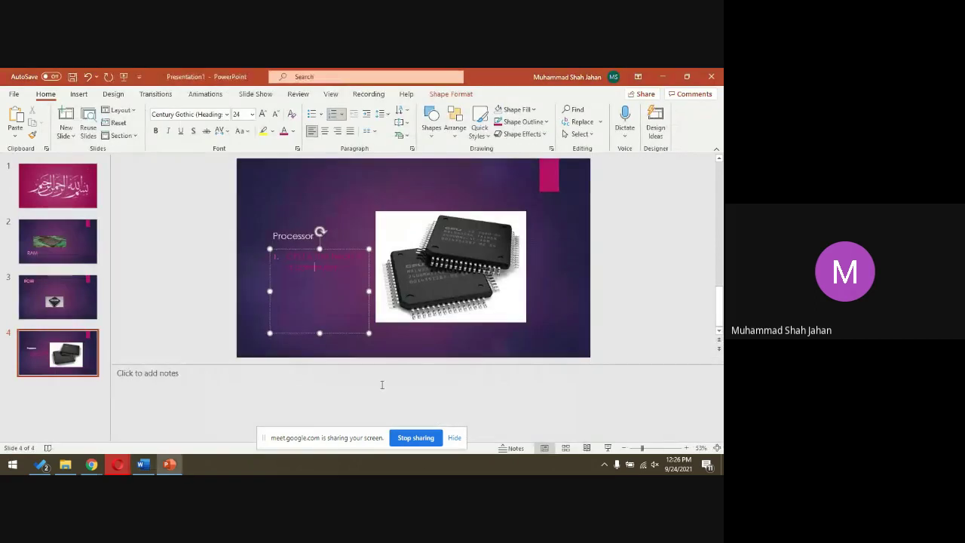
left_click(114, 93)
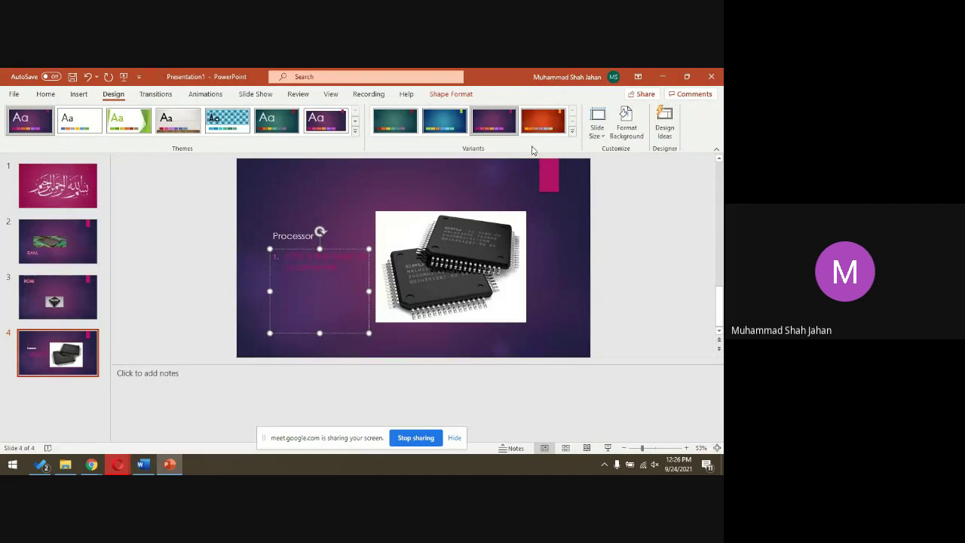
left_click(598, 131)
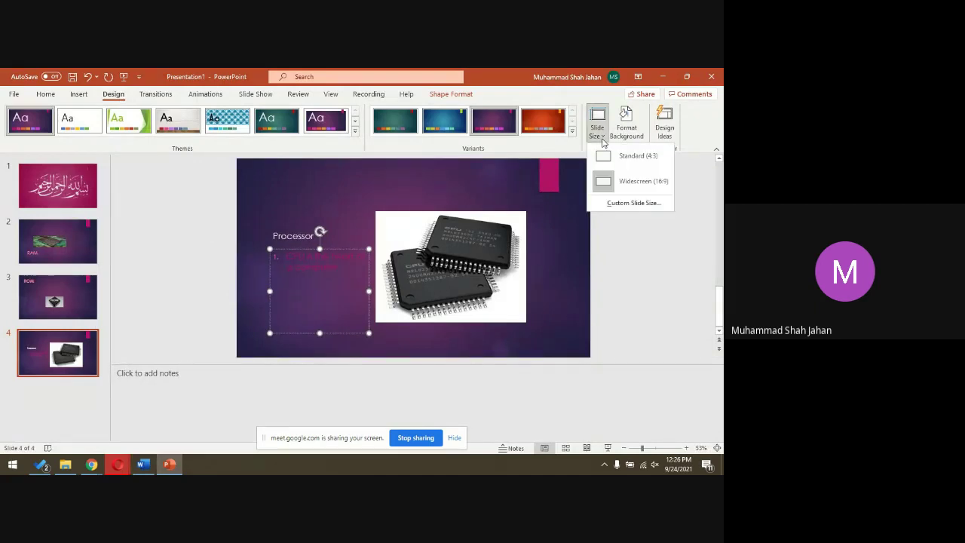
left_click(564, 149)
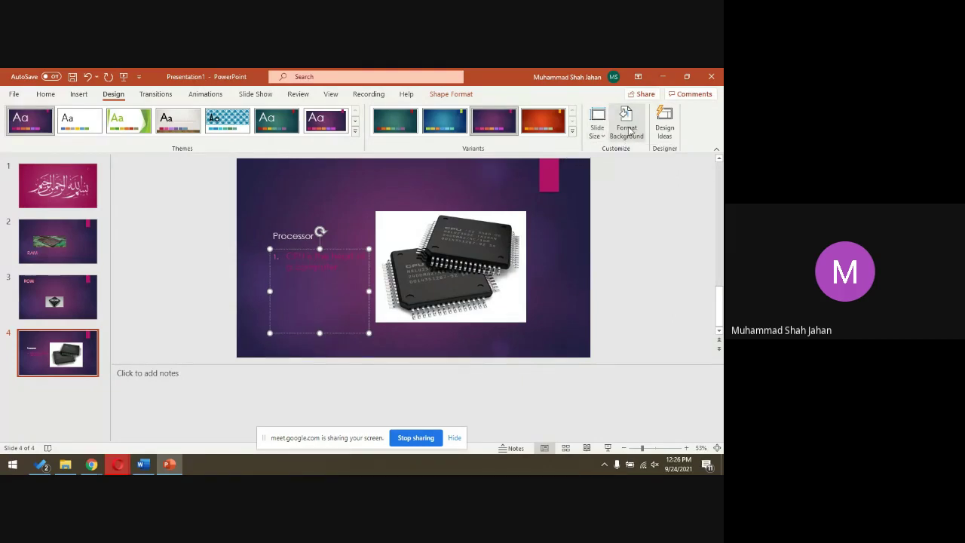
Step: Try several pattern fills on the Processor slide's background, settle on a solid magenta fill, and return to the lab manual in Word
left_click(626, 128)
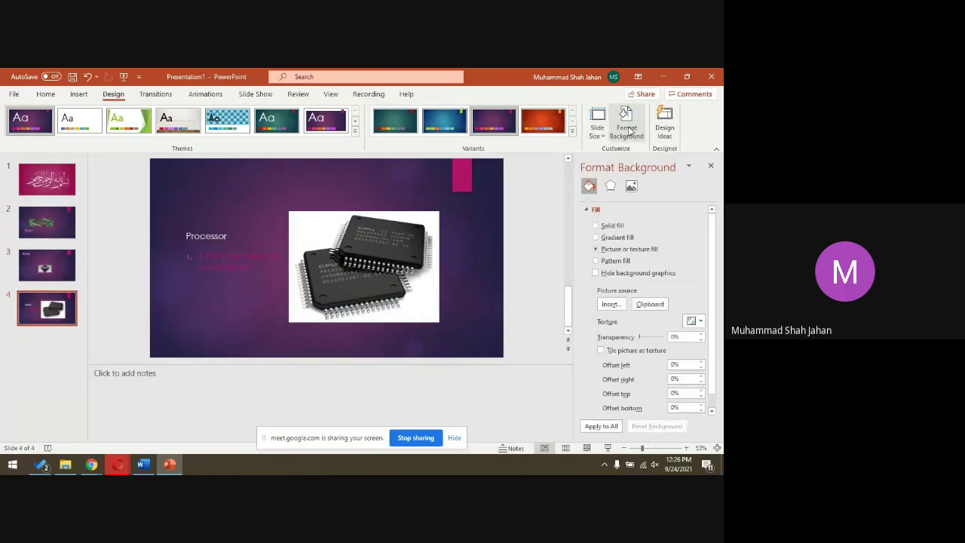
left_click(596, 263)
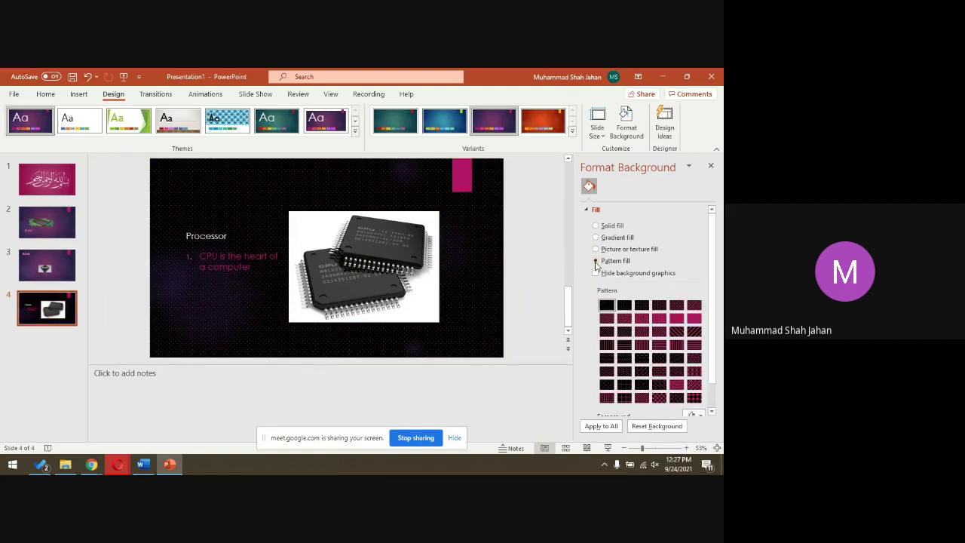
left_click(625, 318)
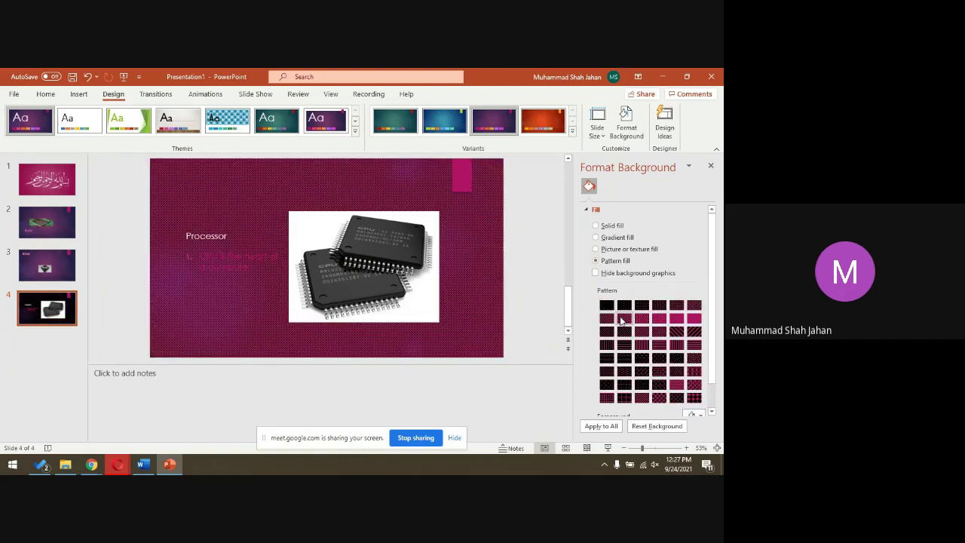
left_click(660, 319)
left_click(660, 332)
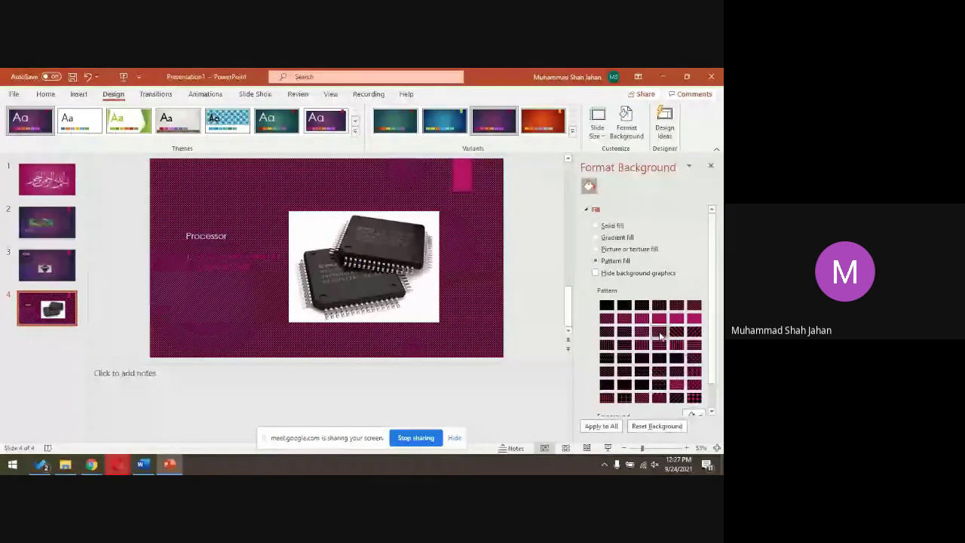
left_click(597, 226)
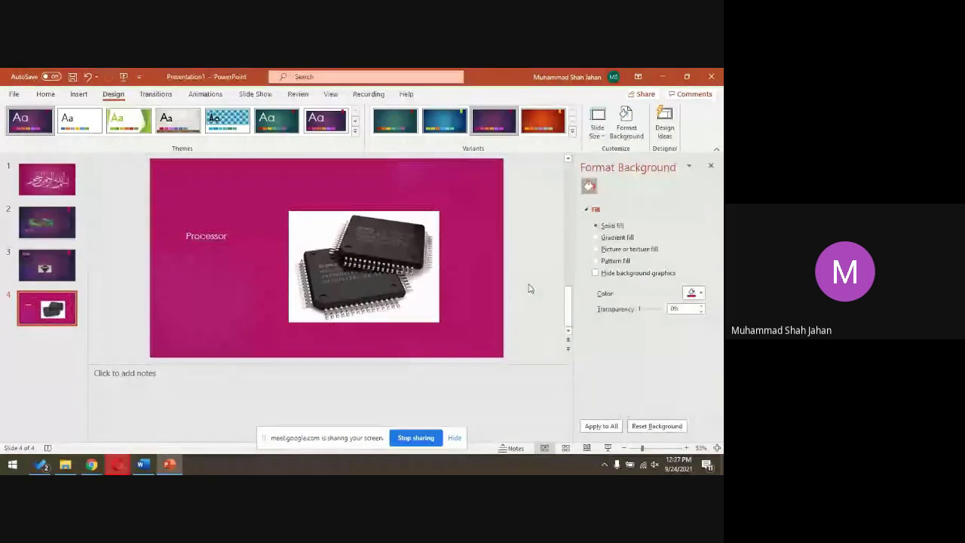
key("alt+Tab")
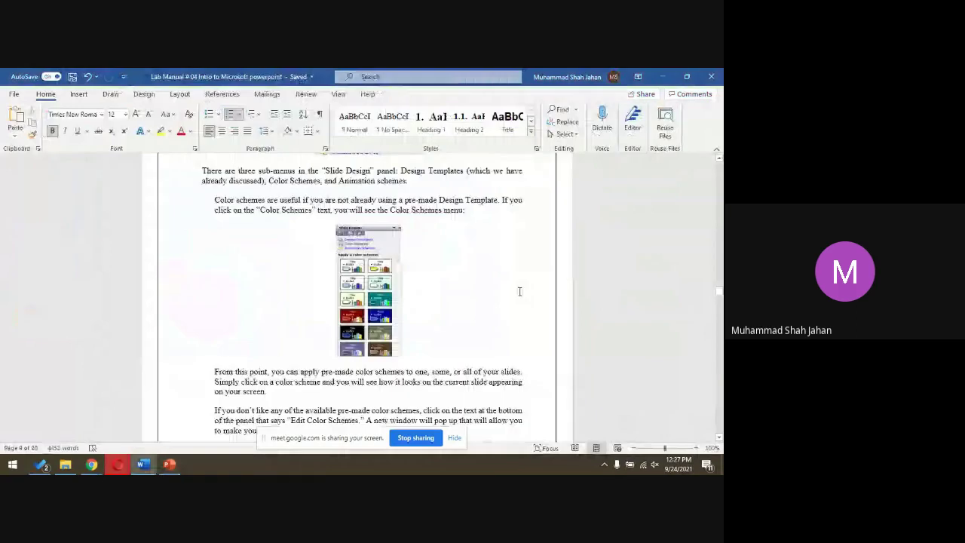
Step: Read the lab manual's guidance on applying pre-made colour schemes and the Edit Color Scheme dialog illustration
left_click(719, 438)
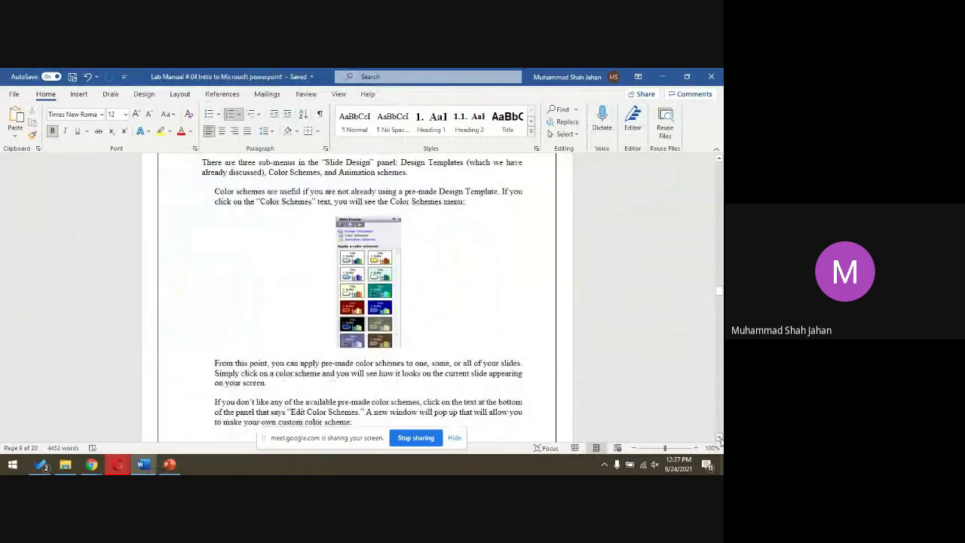
left_click(719, 437)
left_click(719, 437)
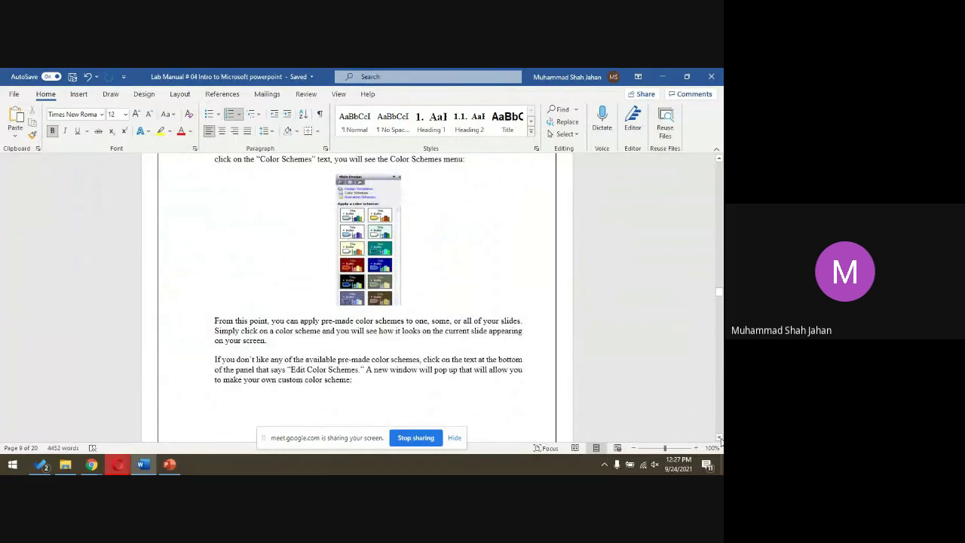
left_click(719, 437)
left_click(719, 438)
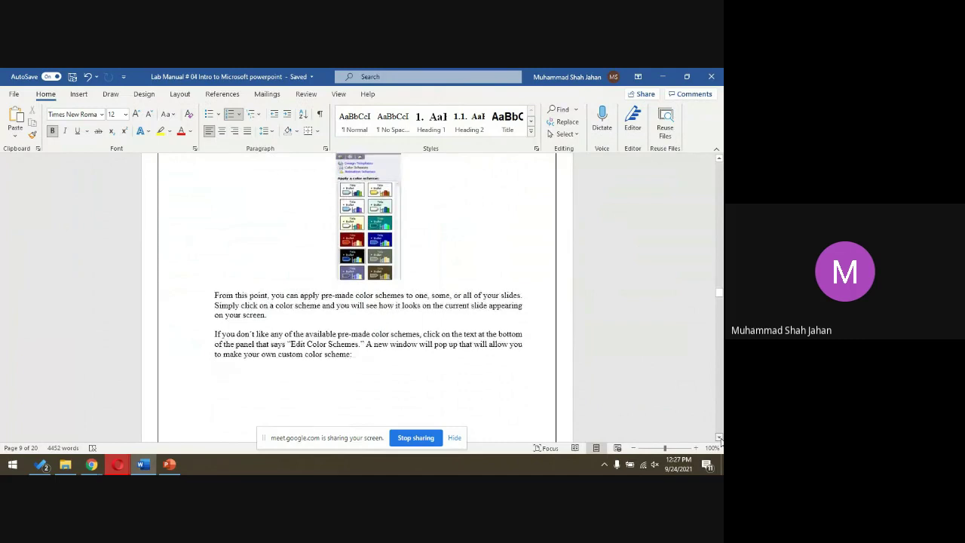
left_click(719, 437)
left_click(719, 438)
left_click(719, 437)
left_click(720, 437)
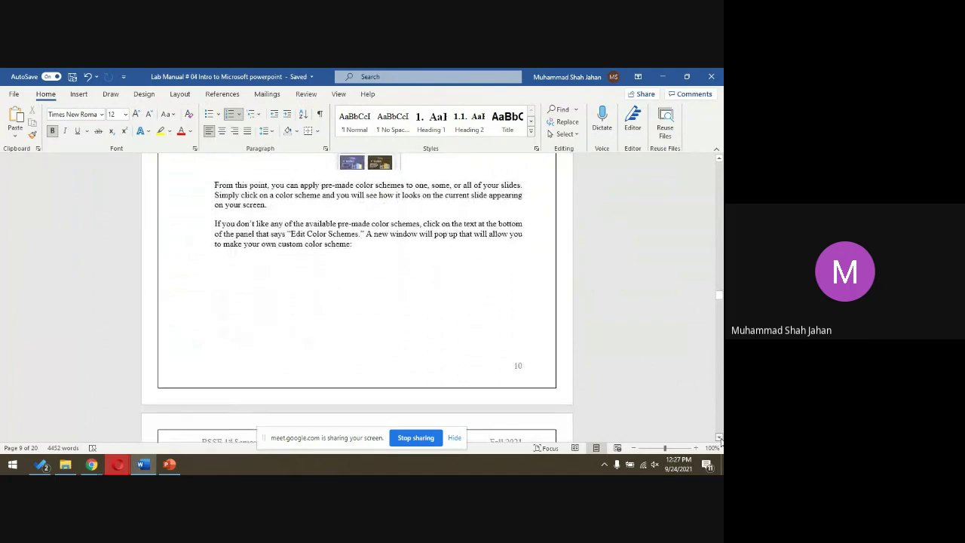
left_click(719, 437)
left_click(720, 438)
left_click(720, 437)
left_click(720, 437)
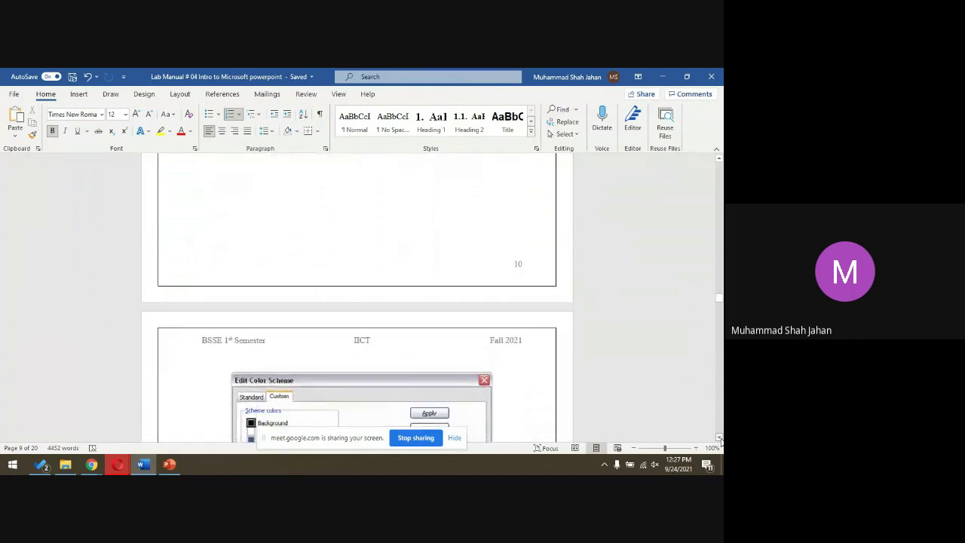
left_click(720, 438)
left_click(719, 437)
left_click(719, 437)
left_click(720, 438)
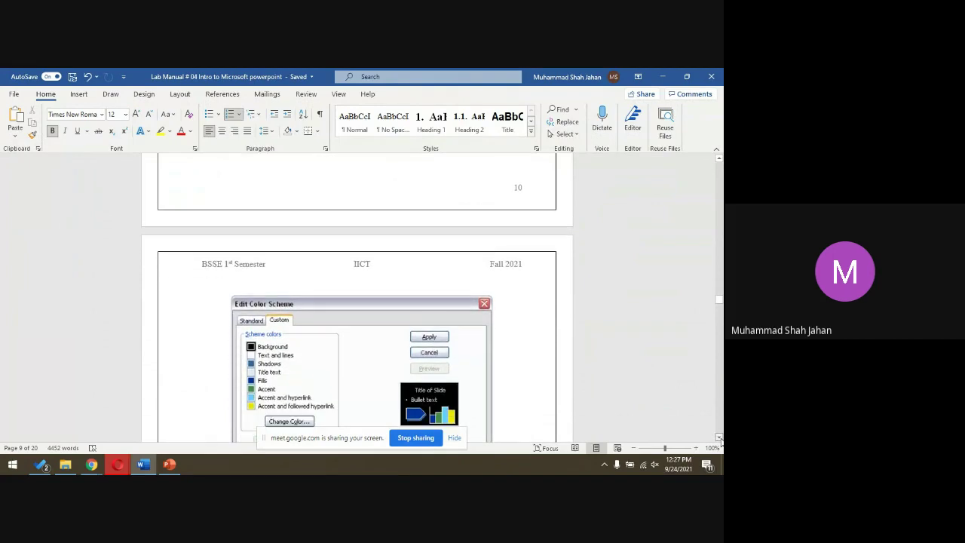
left_click(719, 437)
left_click(719, 437)
left_click(720, 437)
left_click(719, 437)
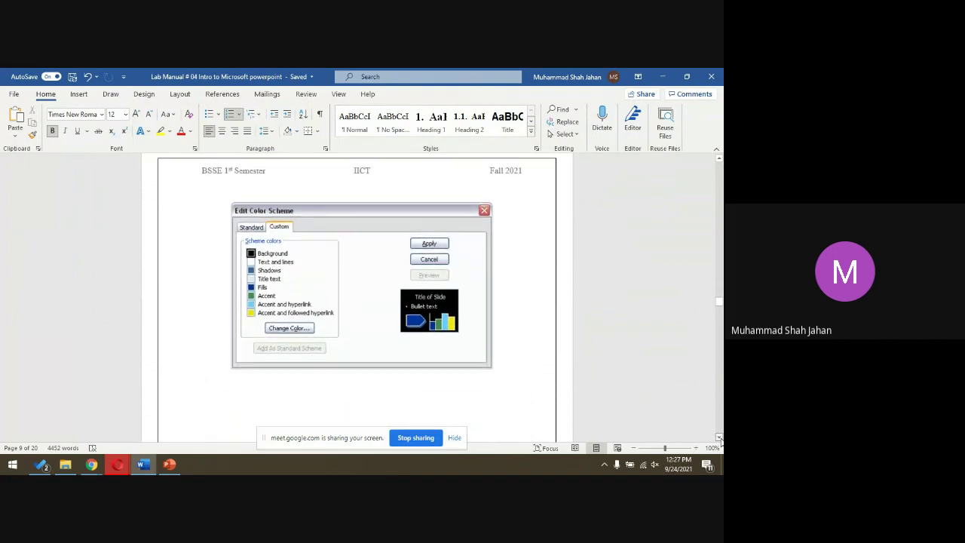
left_click(719, 437)
left_click(719, 438)
left_click(719, 438)
left_click(720, 438)
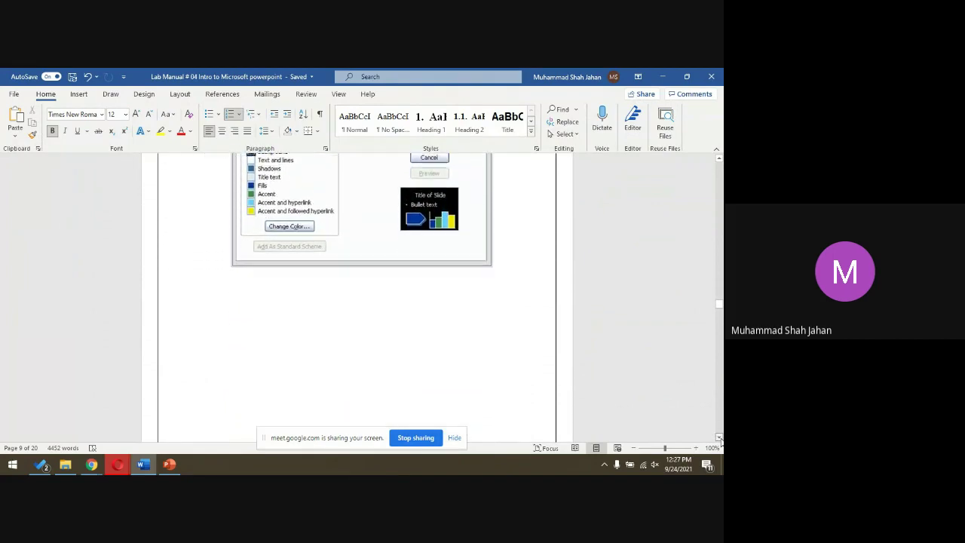
left_click(719, 438)
left_click(720, 437)
left_click(719, 438)
left_click(720, 437)
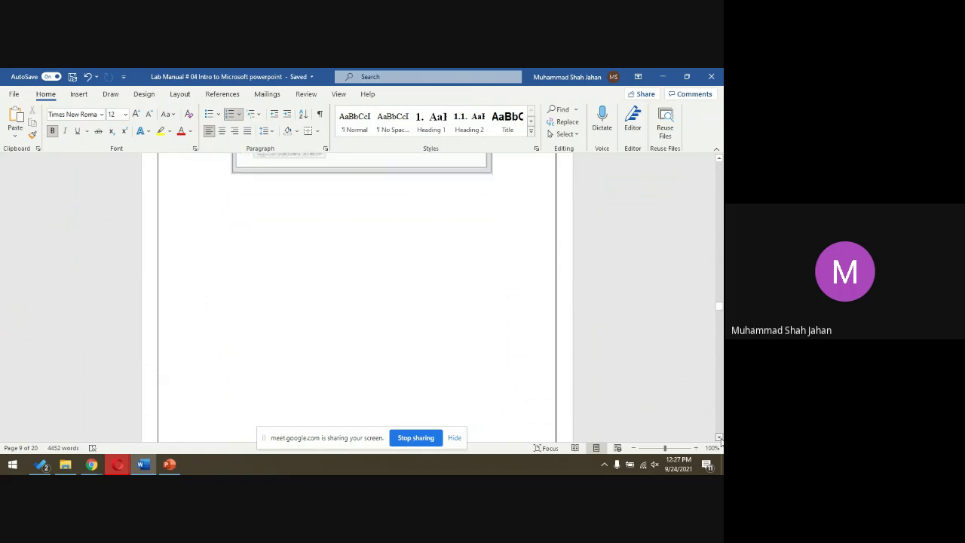
left_click(720, 438)
left_click(720, 438)
left_click(719, 437)
left_click(720, 438)
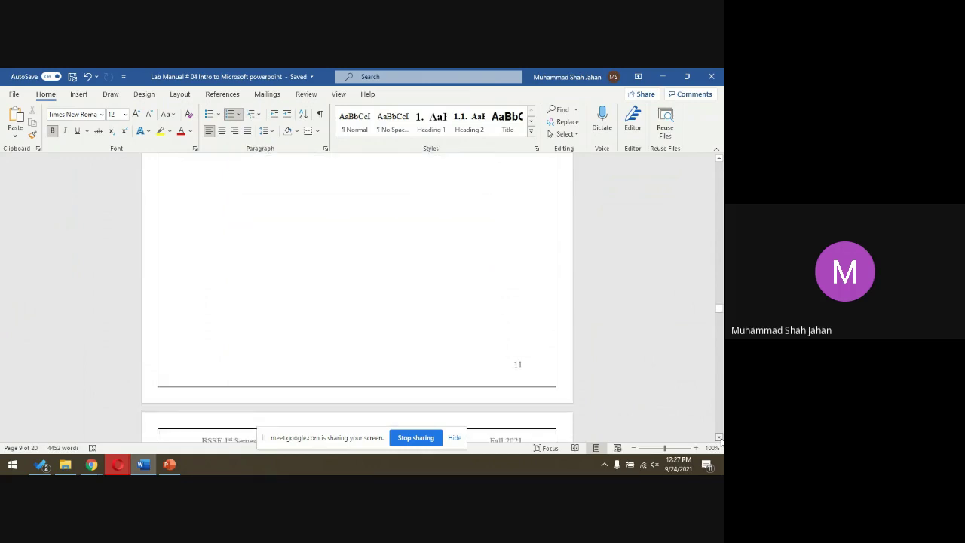
Step: Read the manual's Animation Schemes note and section 16, Inserting Objects, covering new slides, text boxes, pictures, Clipart and AutoShapes
left_click(720, 438)
left_click(719, 438)
left_click(720, 437)
left_click(719, 437)
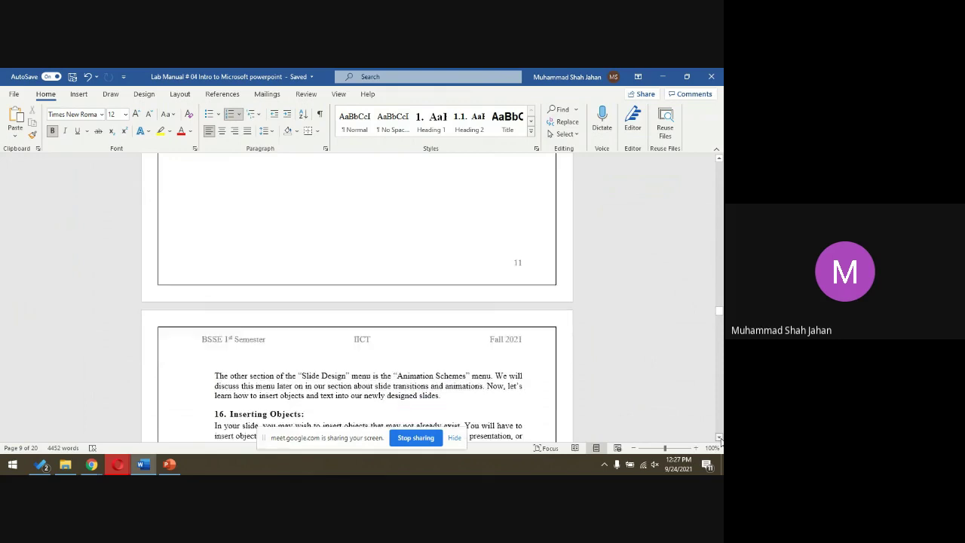
left_click(720, 437)
left_click(719, 438)
left_click(719, 438)
left_click(719, 438)
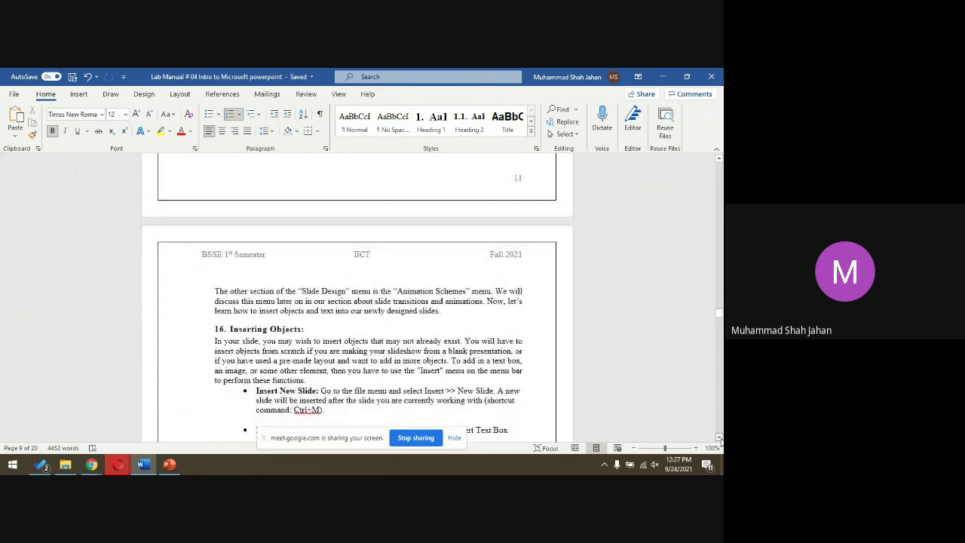
left_click(720, 437)
left_click(720, 438)
left_click(719, 437)
left_click(719, 438)
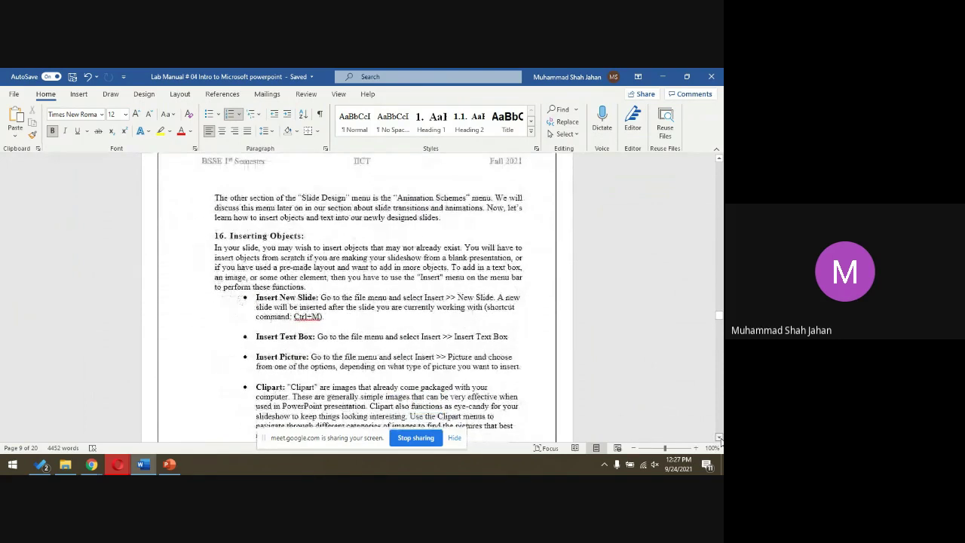
left_click(720, 437)
left_click(719, 437)
left_click(720, 438)
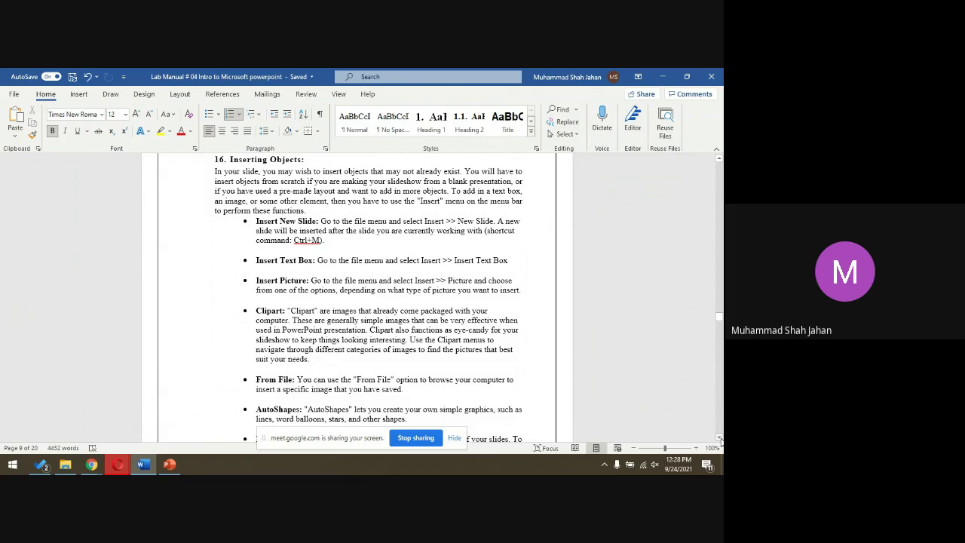
Step: Switch to PowerPoint and change the Processor slide's "CPU is the heart of a computer" text to white
key("alt+Tab")
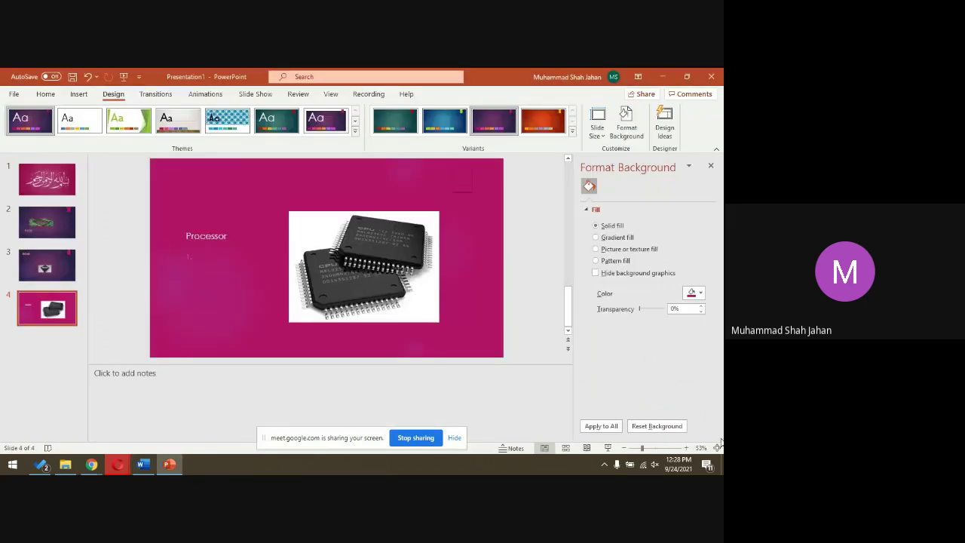
triple_click(200, 260)
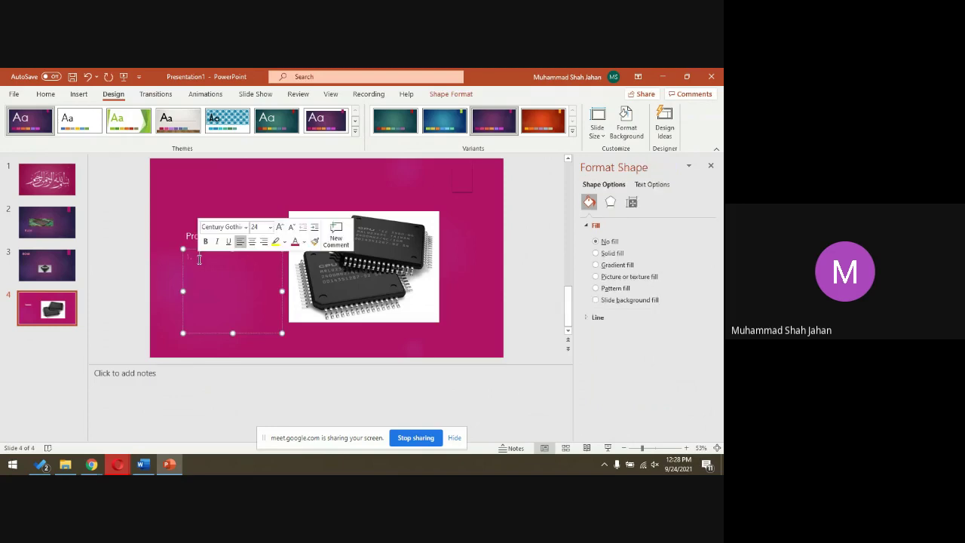
left_click(45, 94)
left_click(293, 131)
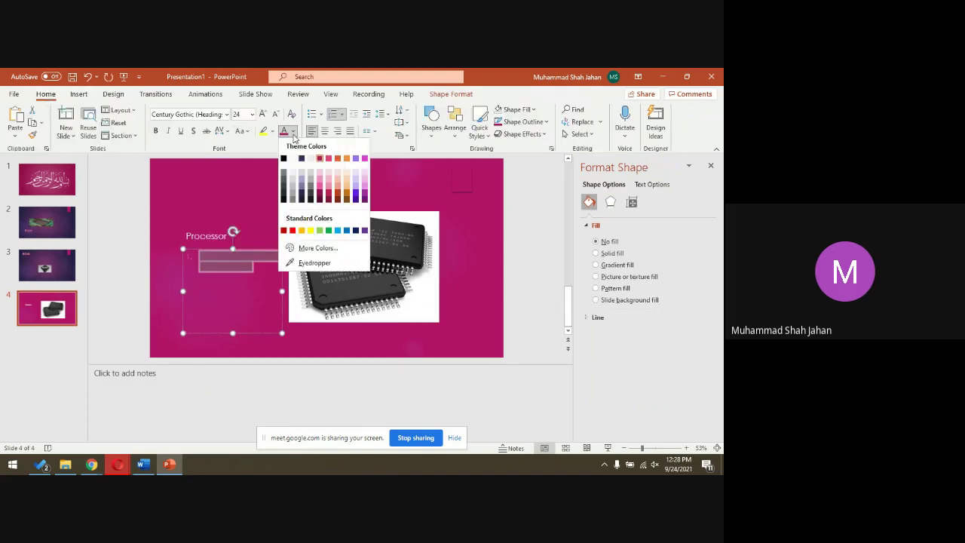
left_click(294, 158)
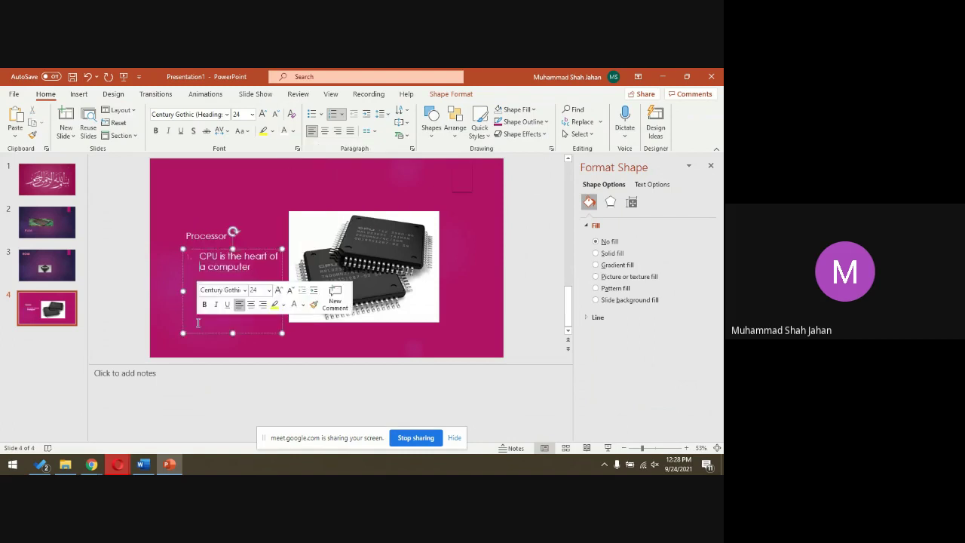
left_click(43, 312)
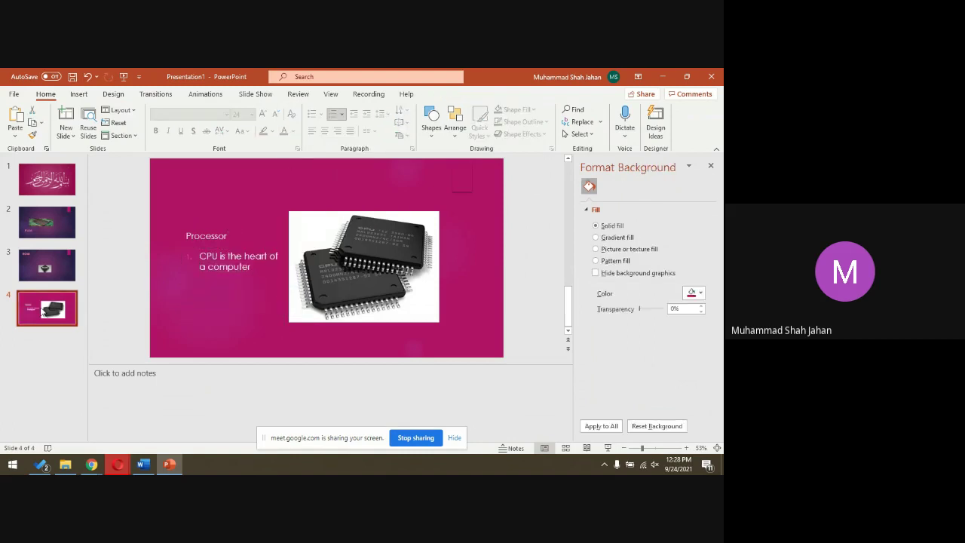
Step: Review the available picture sources, photo album, screenshot and shape insertion options without inserting anything
left_click(76, 97)
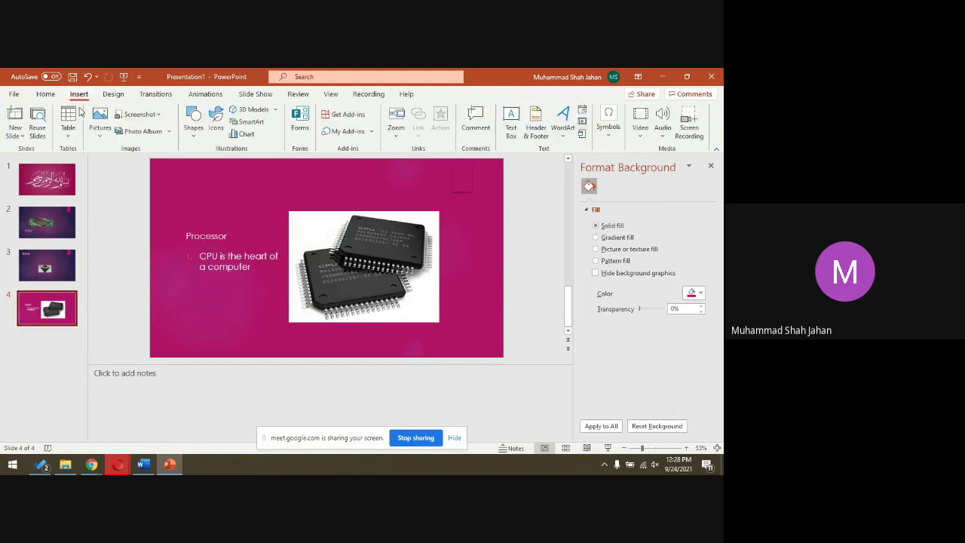
left_click(101, 139)
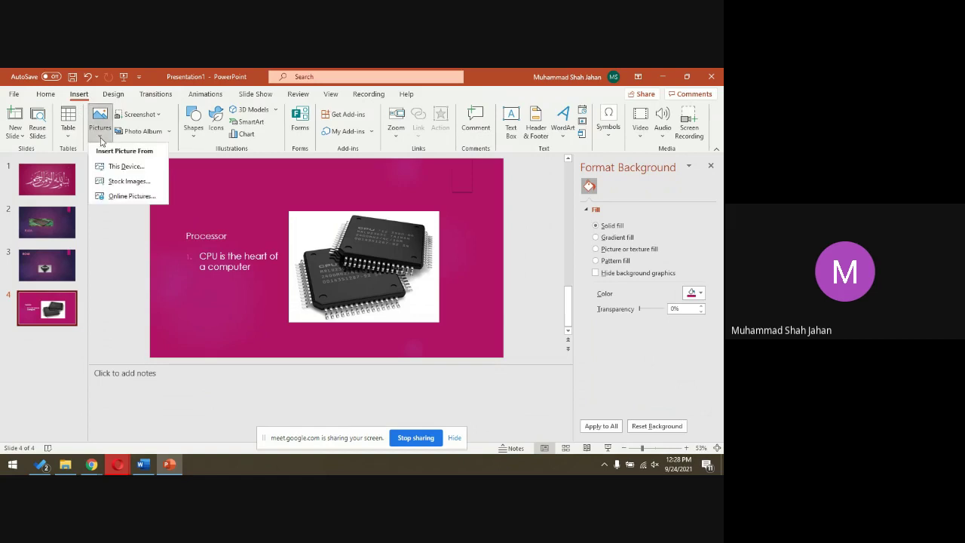
left_click(170, 133)
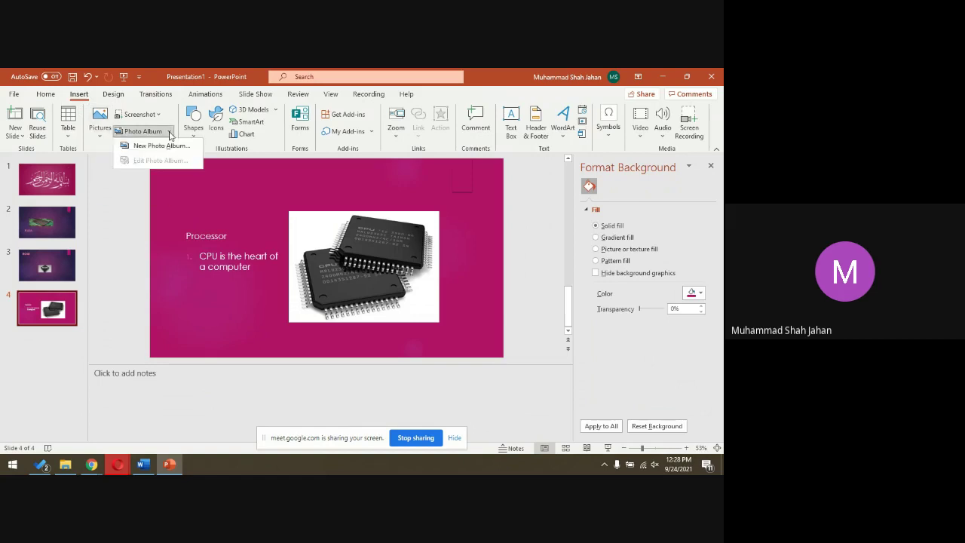
left_click(160, 116)
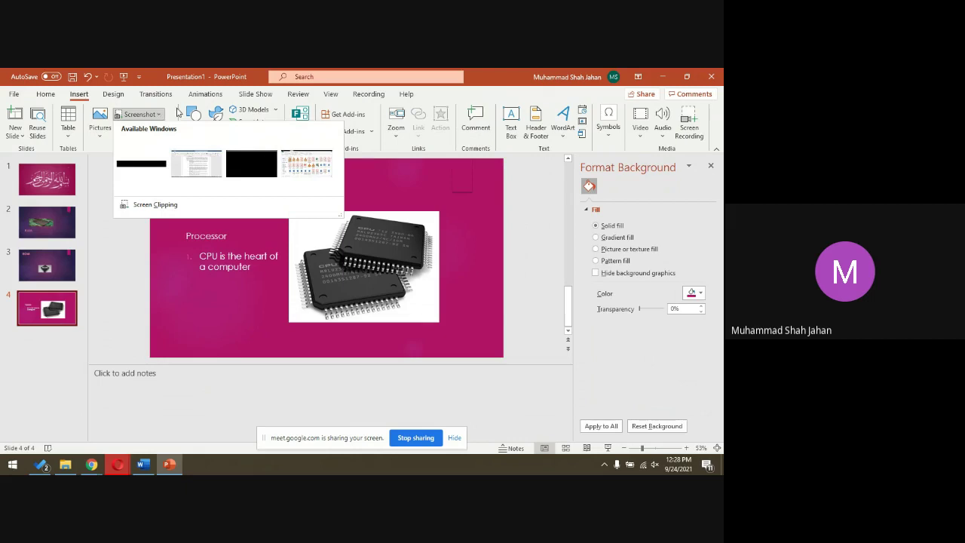
left_click(185, 114)
left_click(194, 121)
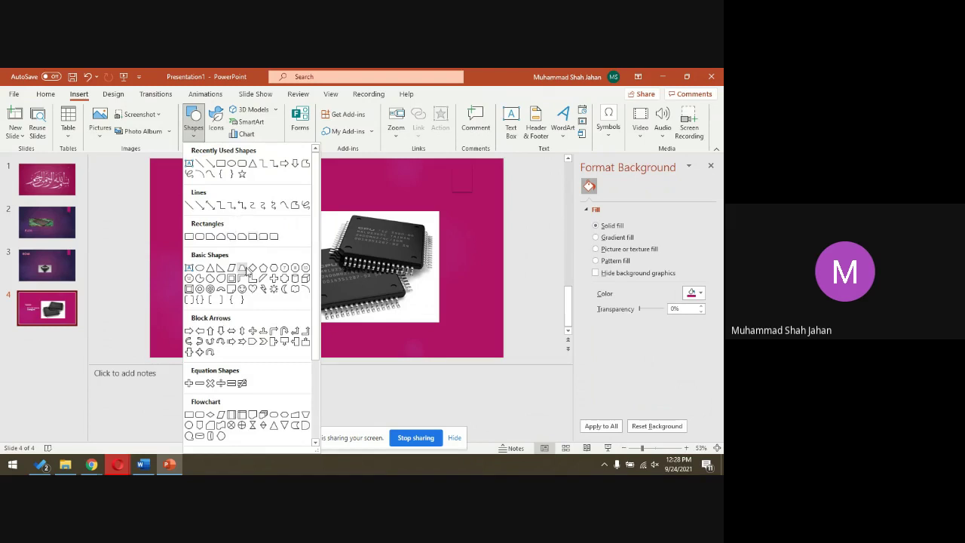
left_click(216, 140)
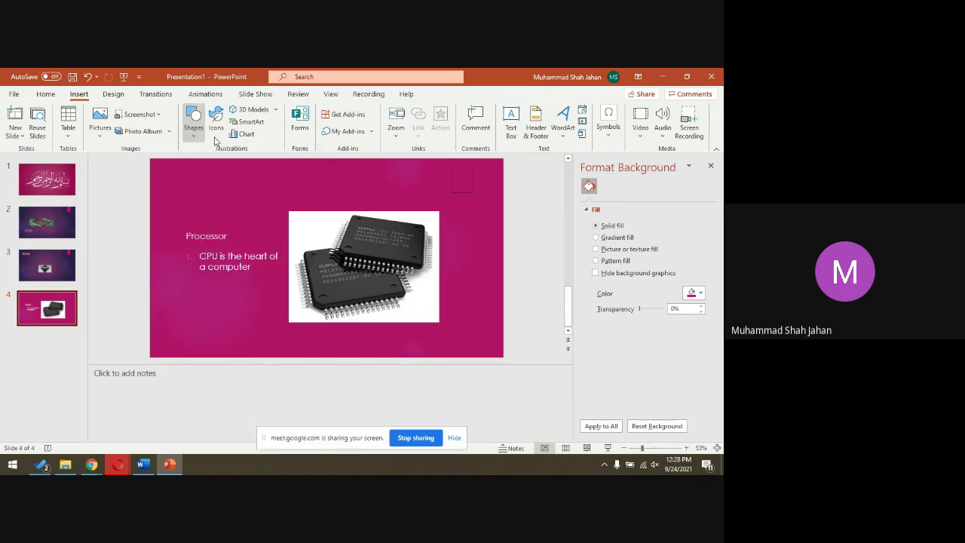
Step: Insert the solid black alien head icon from the icon library onto the Processor slide
left_click(215, 124)
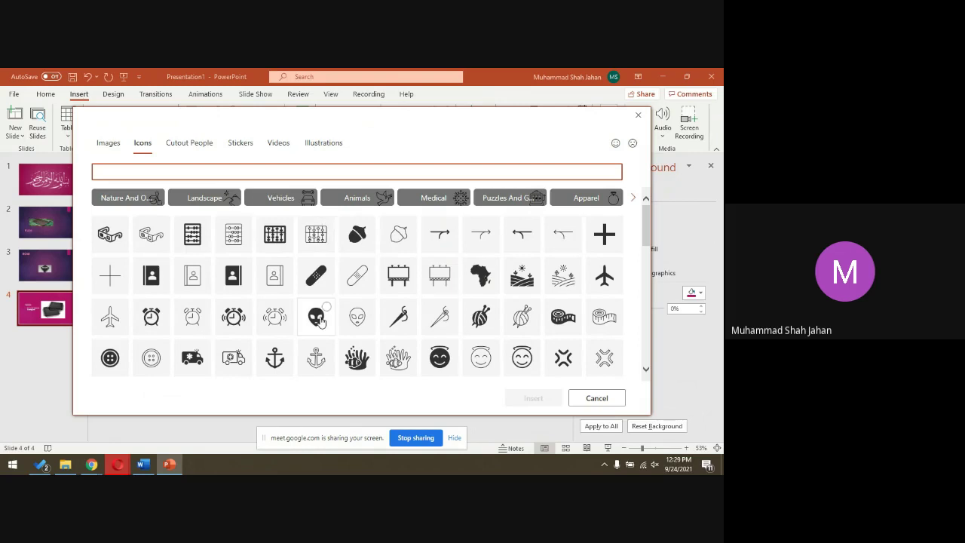
left_click(317, 317)
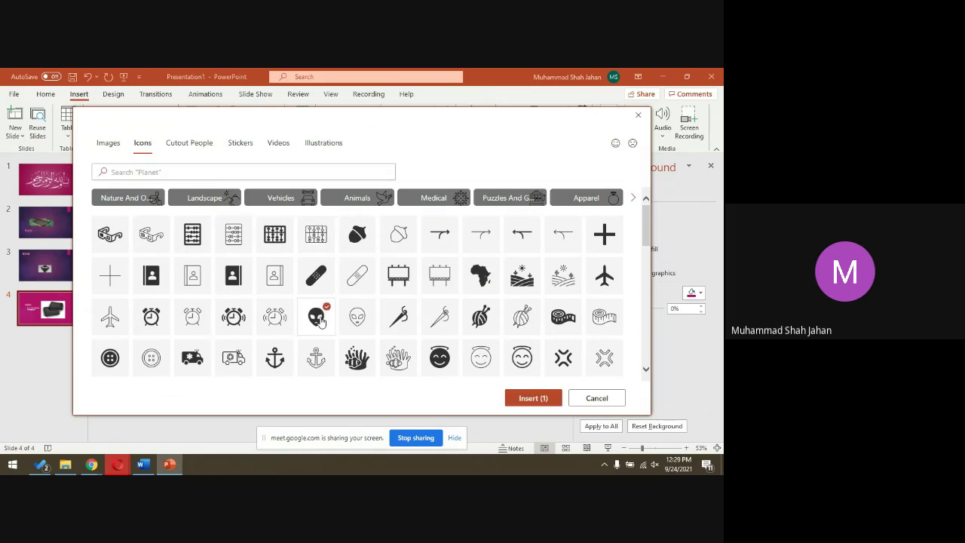
left_click(530, 399)
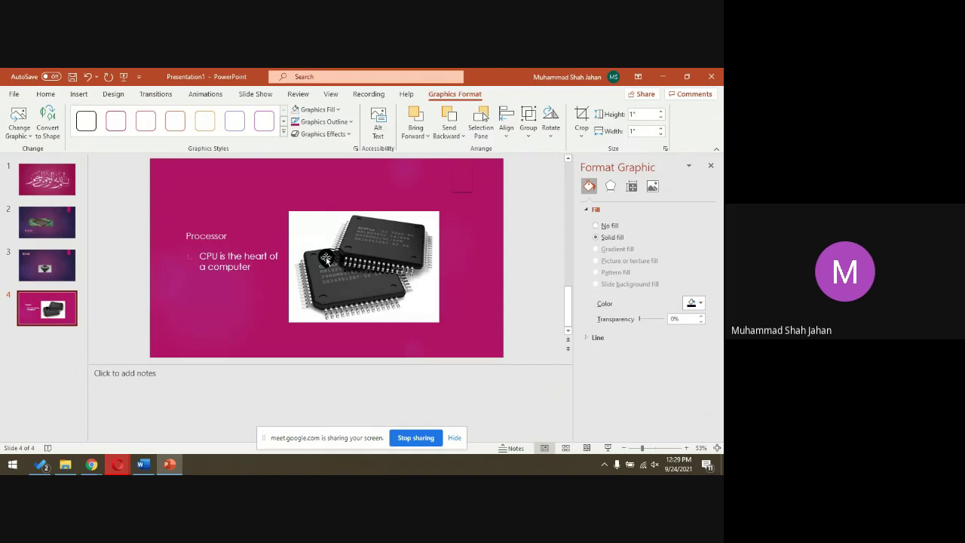
Step: Move the alien head icon off the CPU picture to below the "CPU is the heart of a computer" text
left_click(254, 288)
left_click(327, 257)
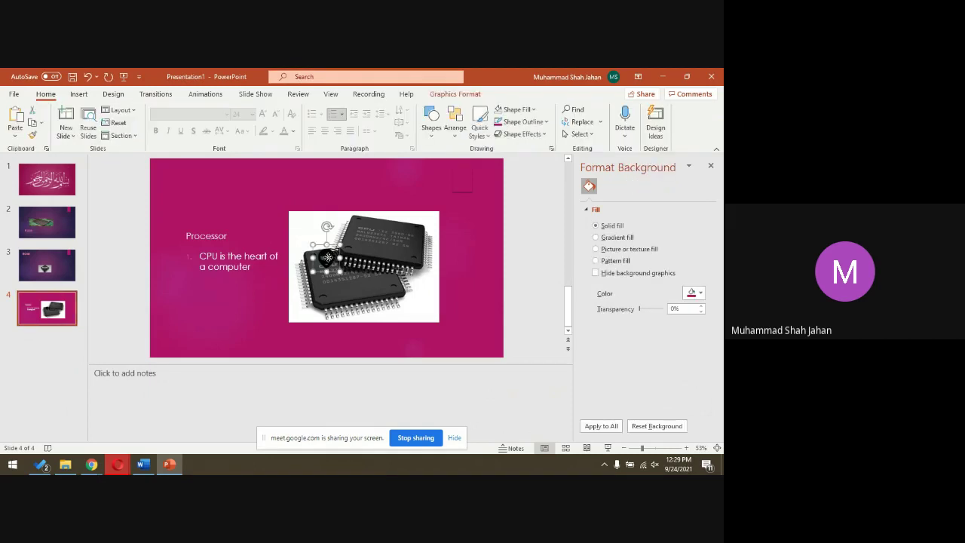
left_click(284, 271)
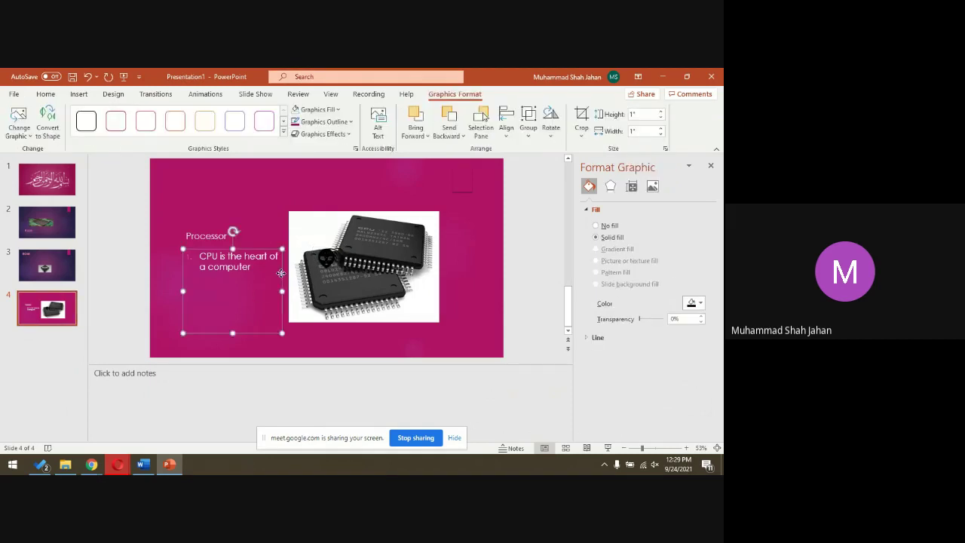
left_click(320, 260)
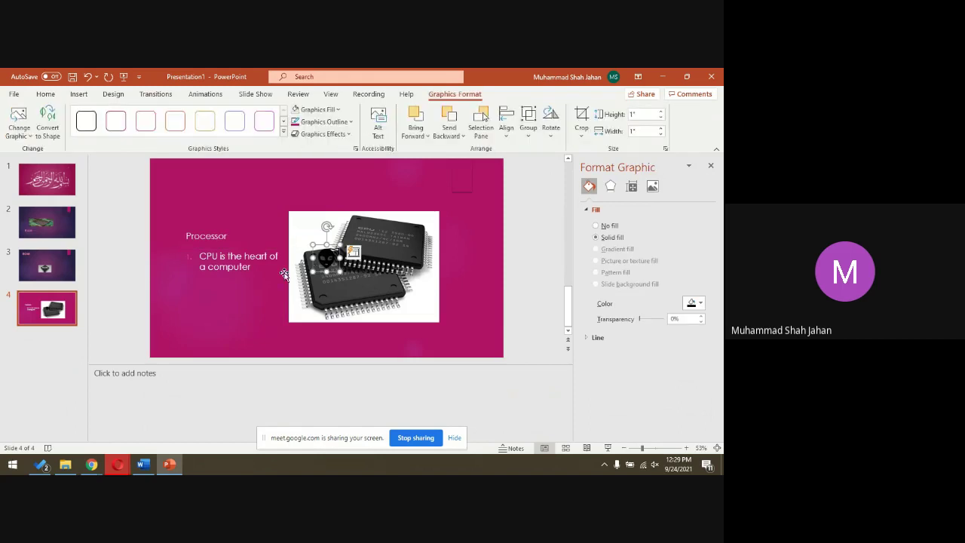
left_click(284, 274)
left_click(324, 264)
left_click_drag(318, 266, 218, 305)
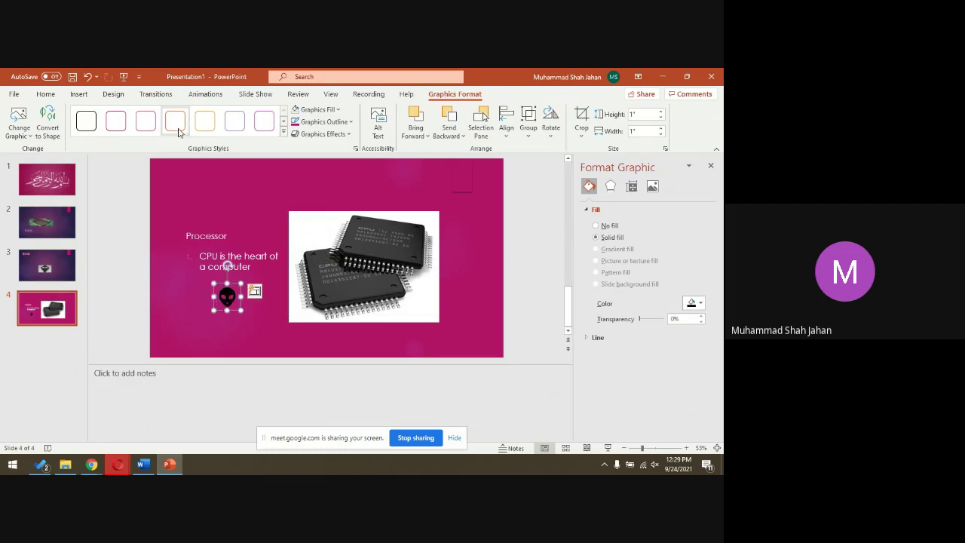
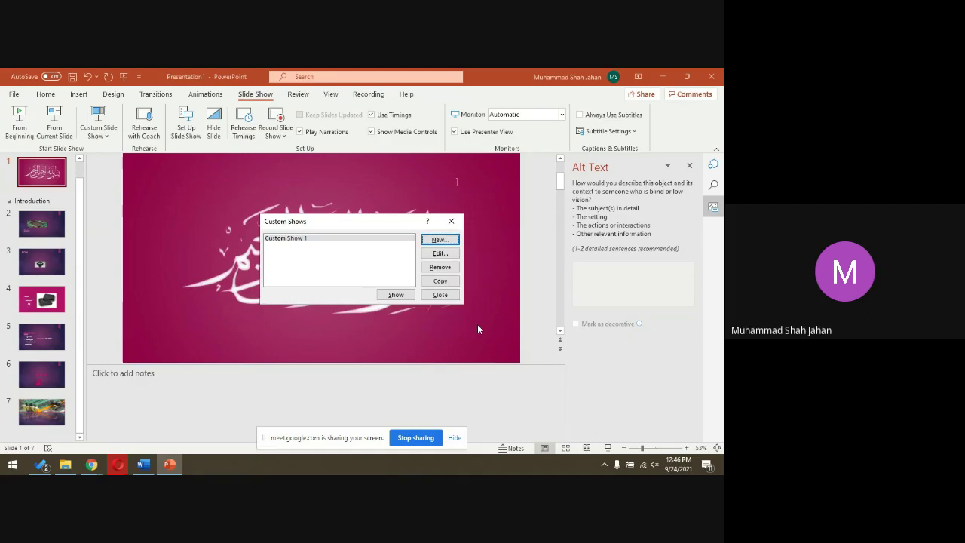
Step: Play Custom Show 1 and advance from the RAM slide to the Processor slide
left_click(396, 295)
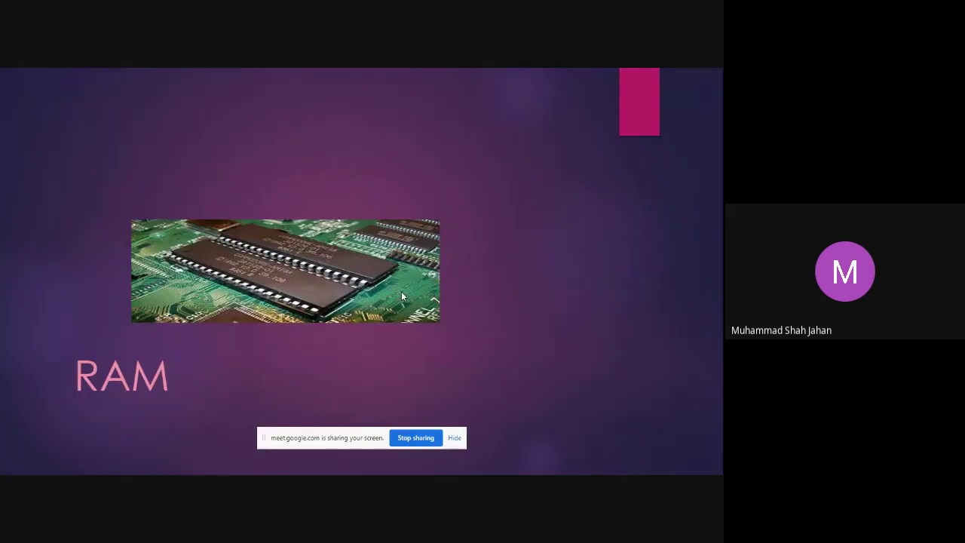
left_click(401, 292)
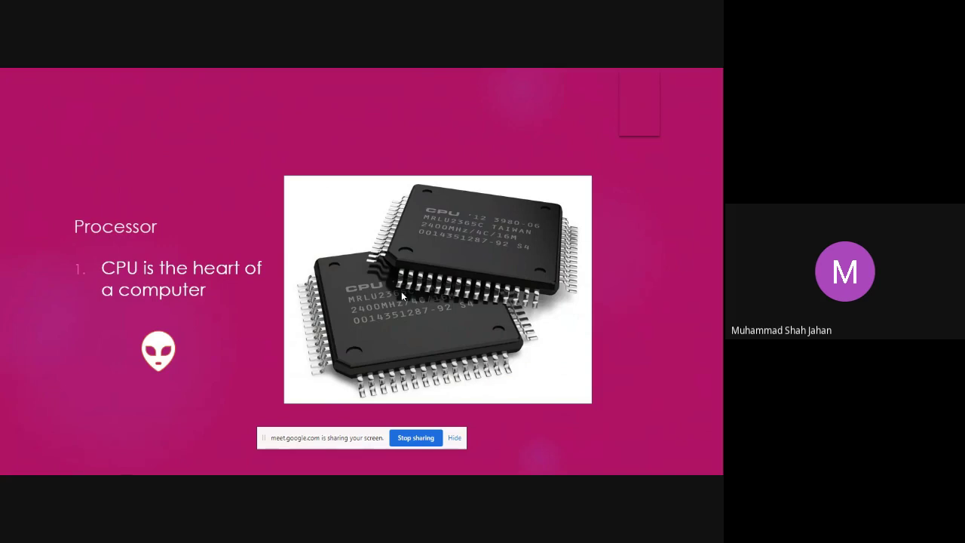
Step: Finish and exit Custom Show 1, and view the Rehearse with Coach introduction without starting a rehearsal
left_click(402, 295)
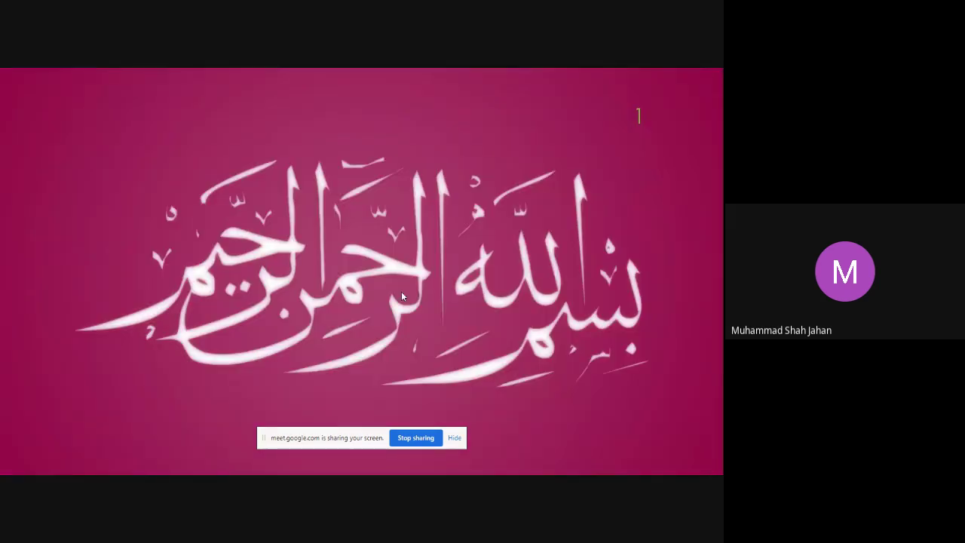
key("Escape")
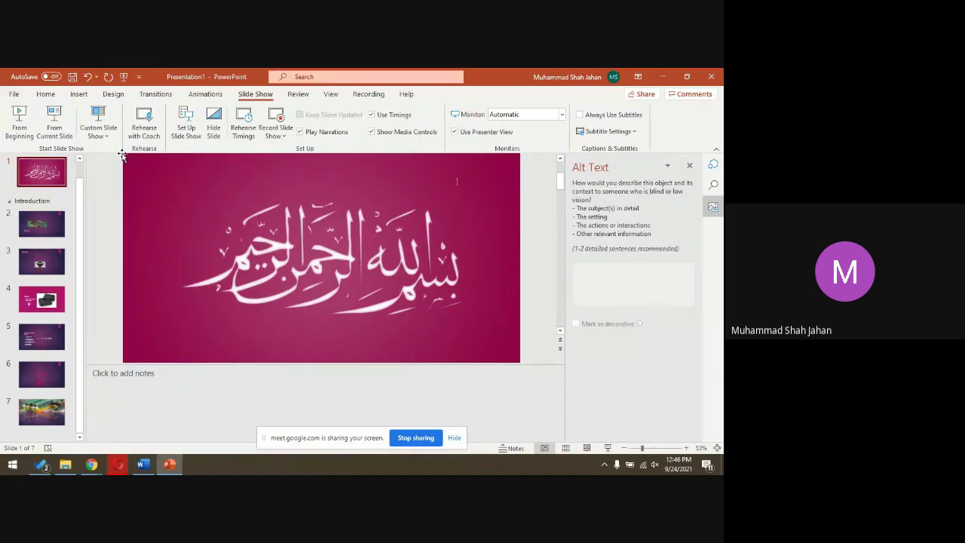
left_click(146, 120)
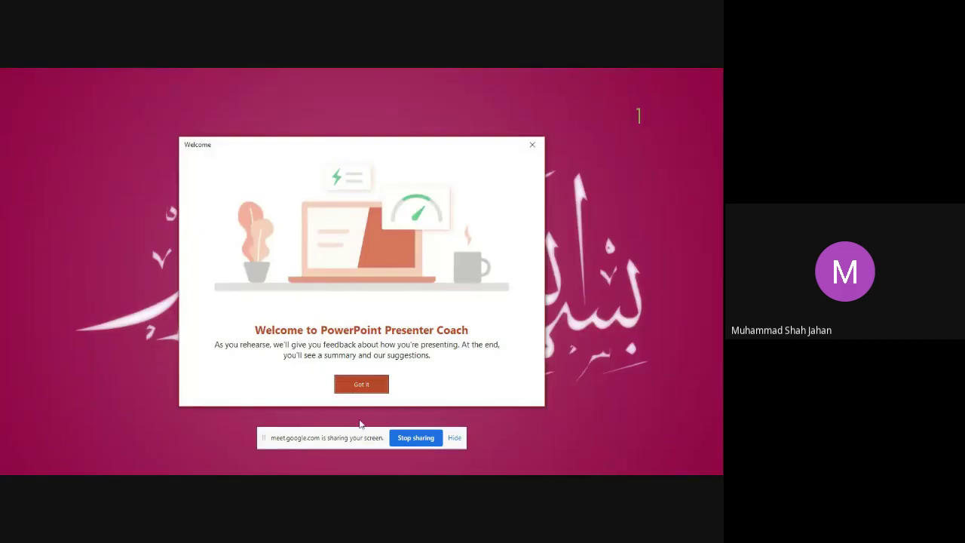
left_click(366, 388)
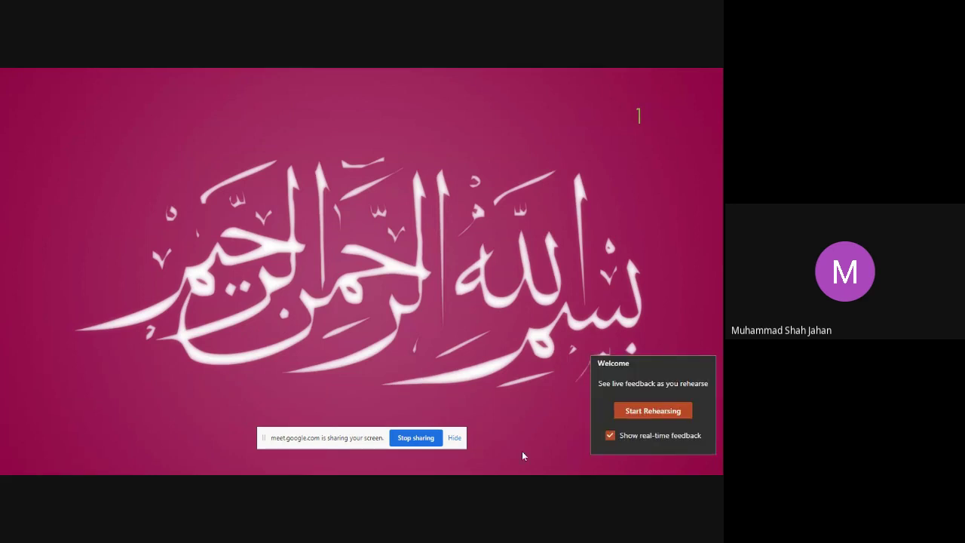
key("Escape")
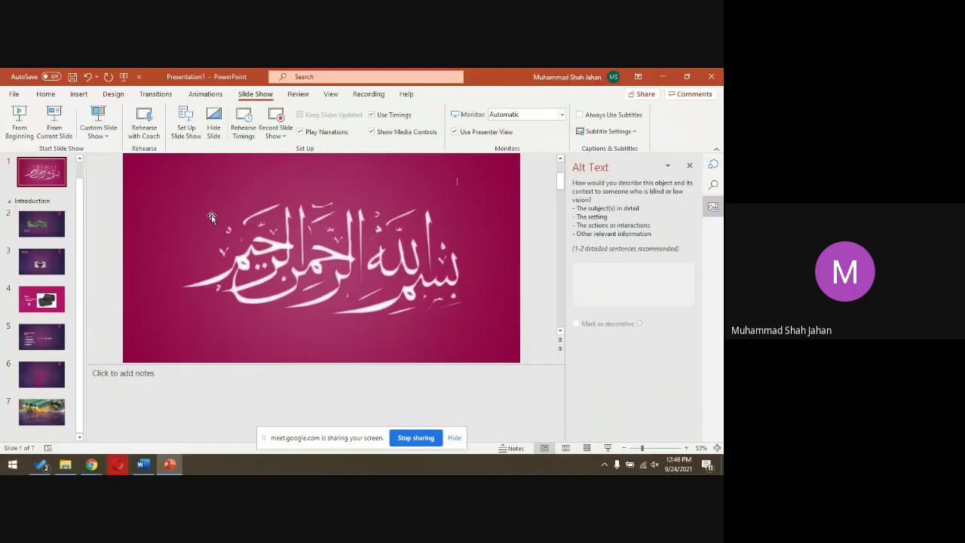
Step: Hide the Processor slide from the slide show
left_click(44, 305)
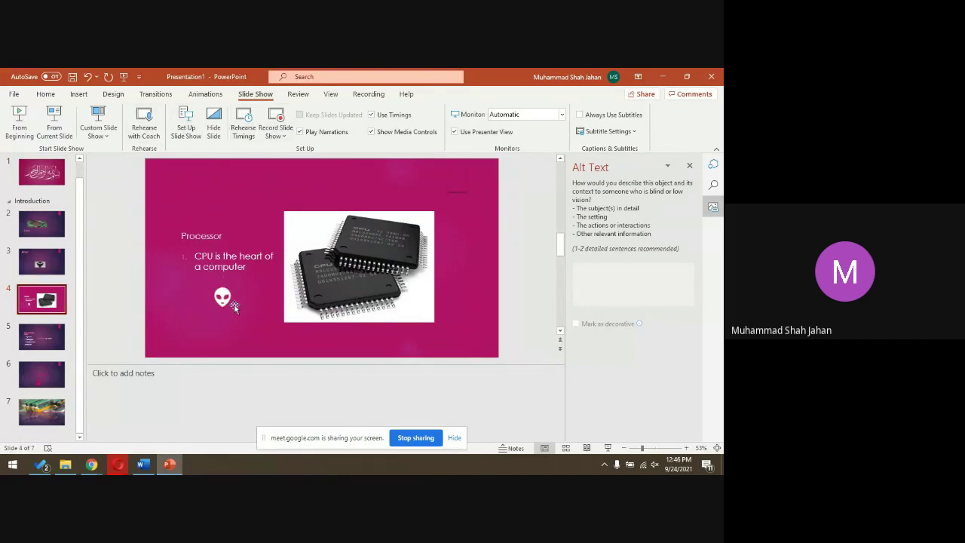
left_click(213, 122)
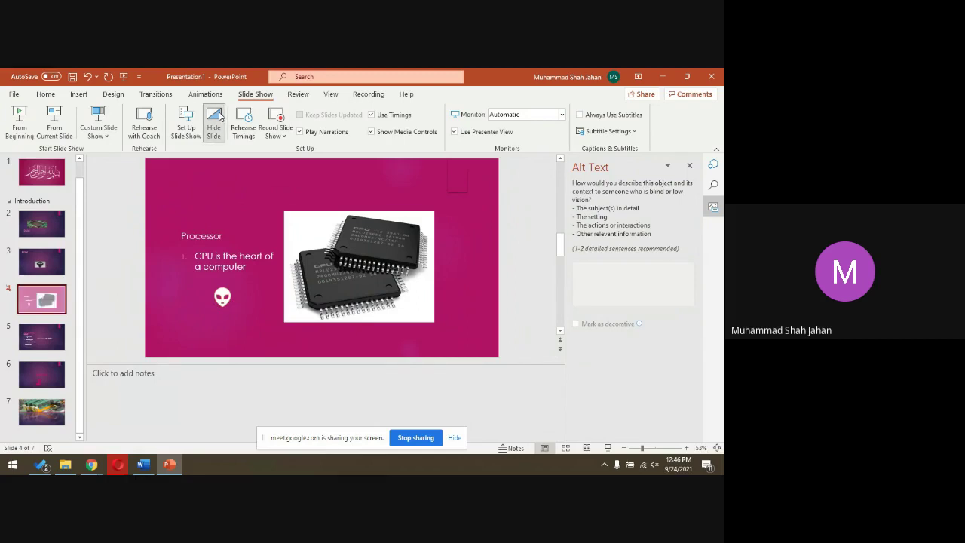
Step: Play the slide show from the first slide through to the end to check which slides are skipped
left_click(41, 172)
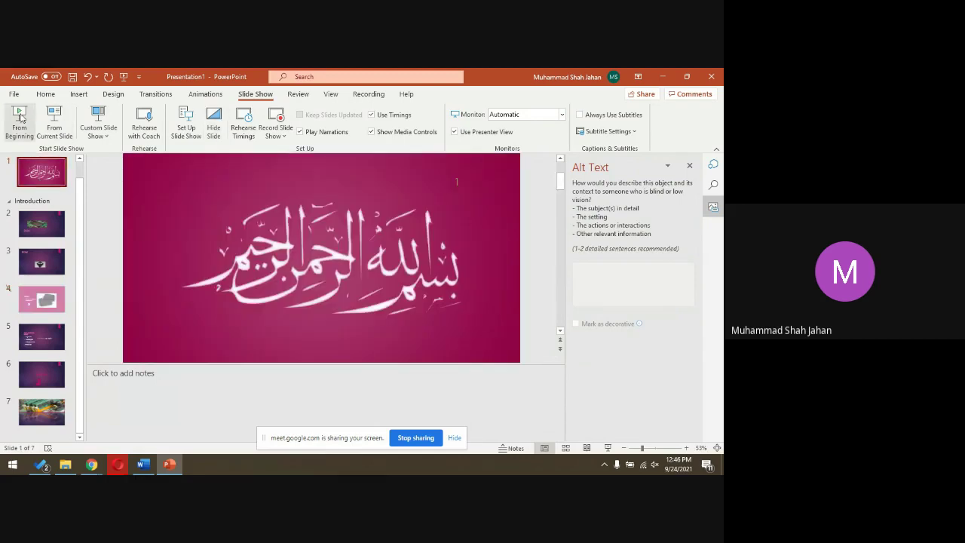
left_click(20, 117)
left_click(21, 118)
left_click(21, 118)
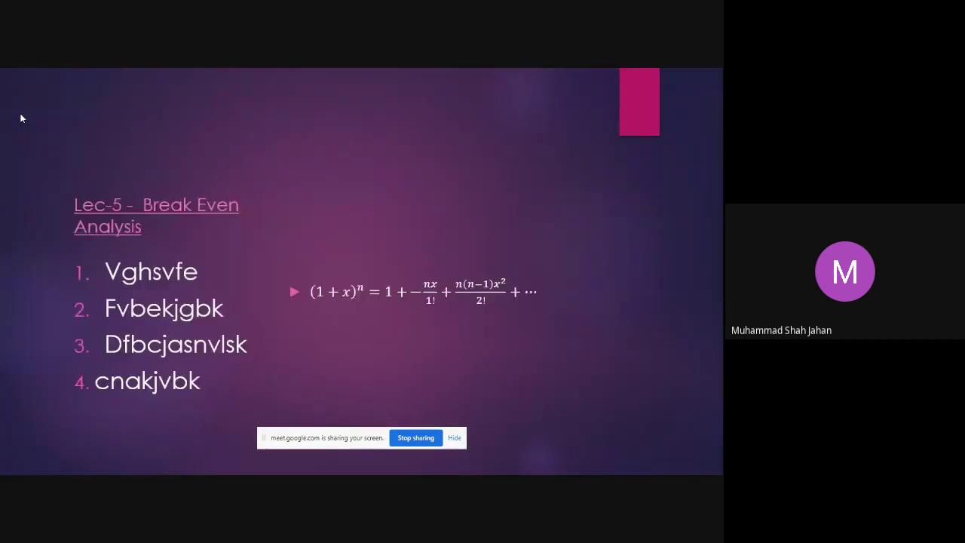
left_click(21, 118)
left_click(21, 119)
left_click(21, 119)
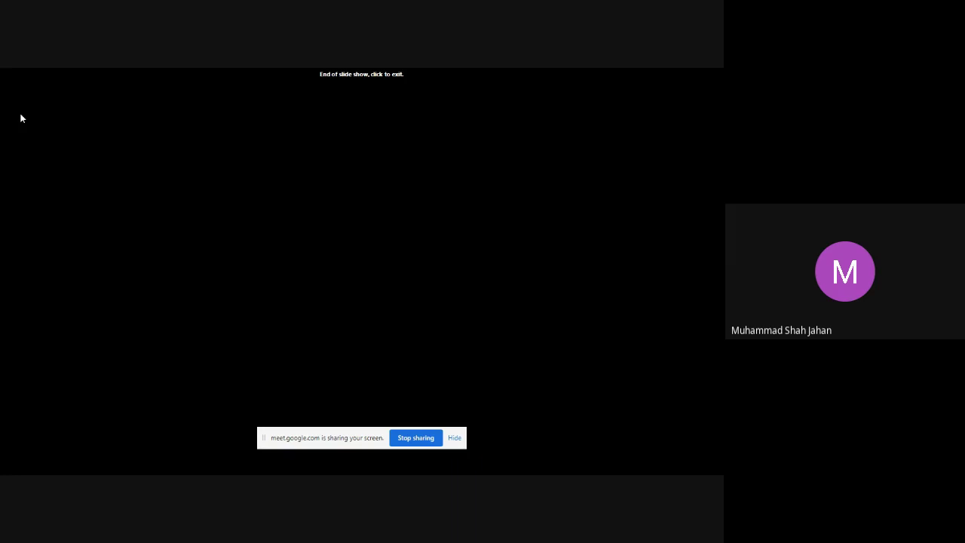
Step: Step back through the slides from the end of the show to the first slide and exit the show
key("Left")
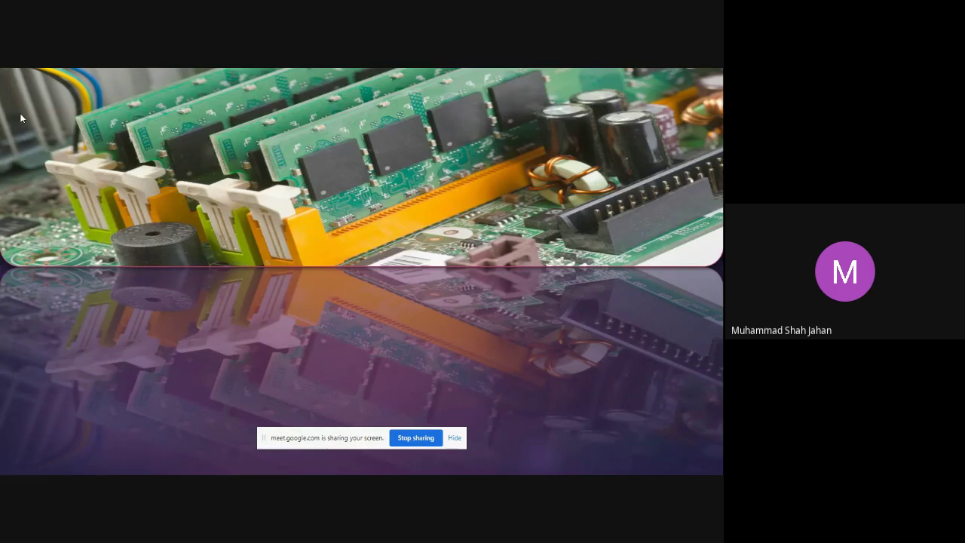
key("Left")
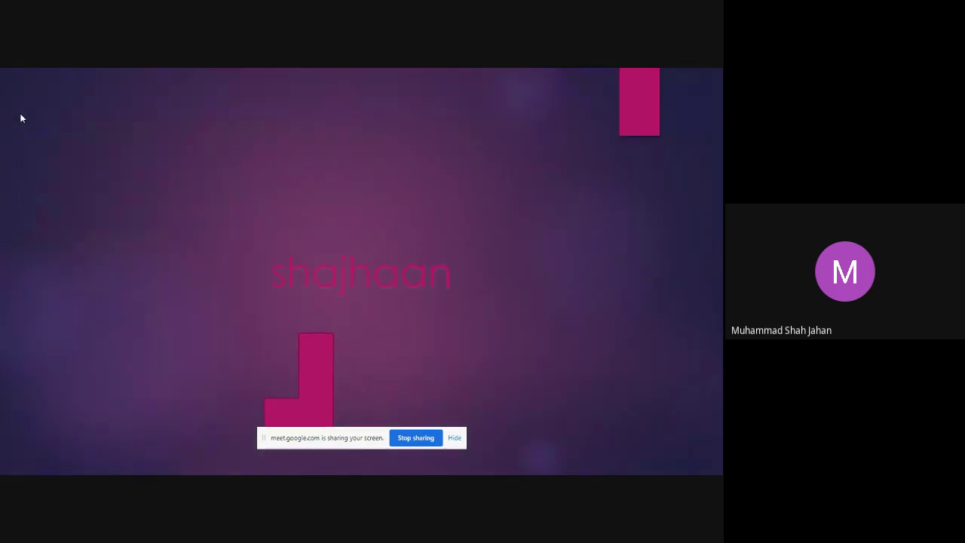
key("Left")
key("Left")
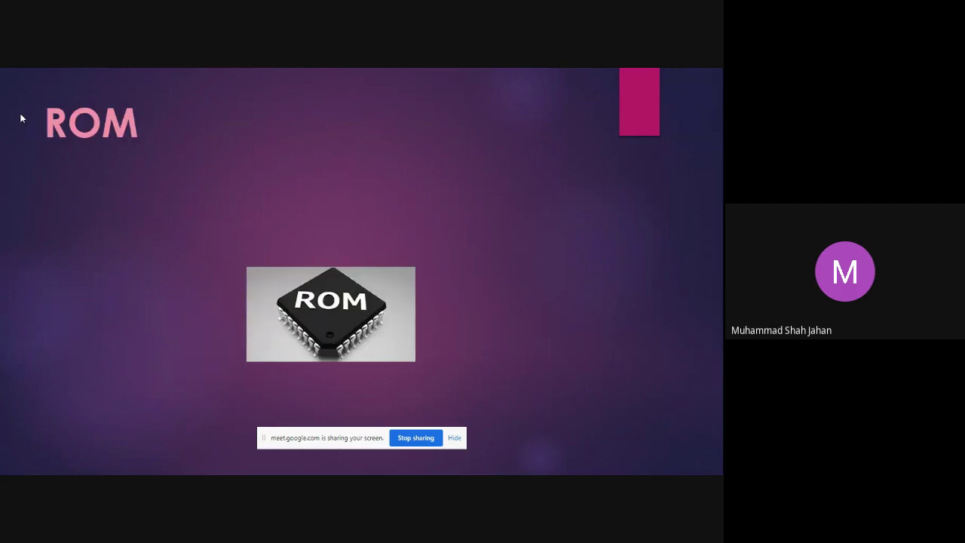
key("Left")
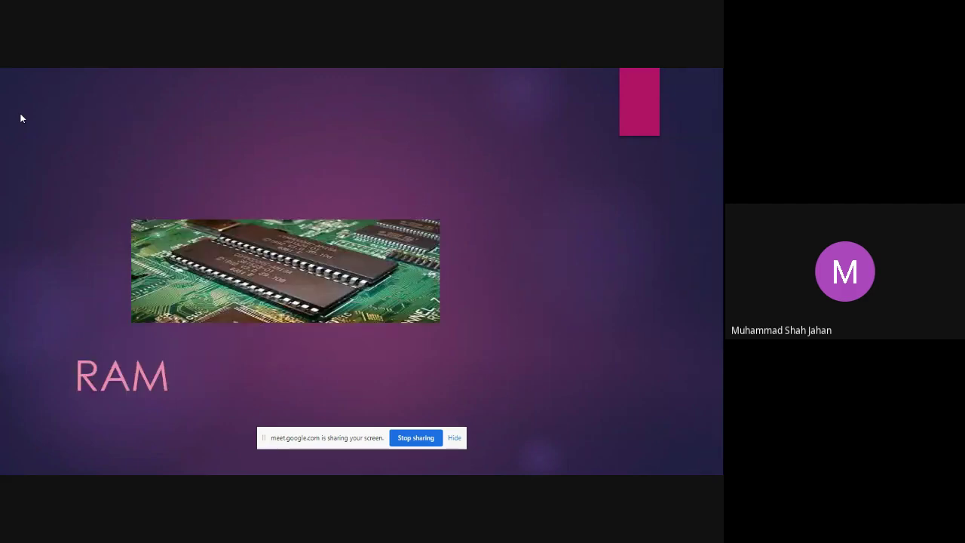
key("Left")
key("Escape")
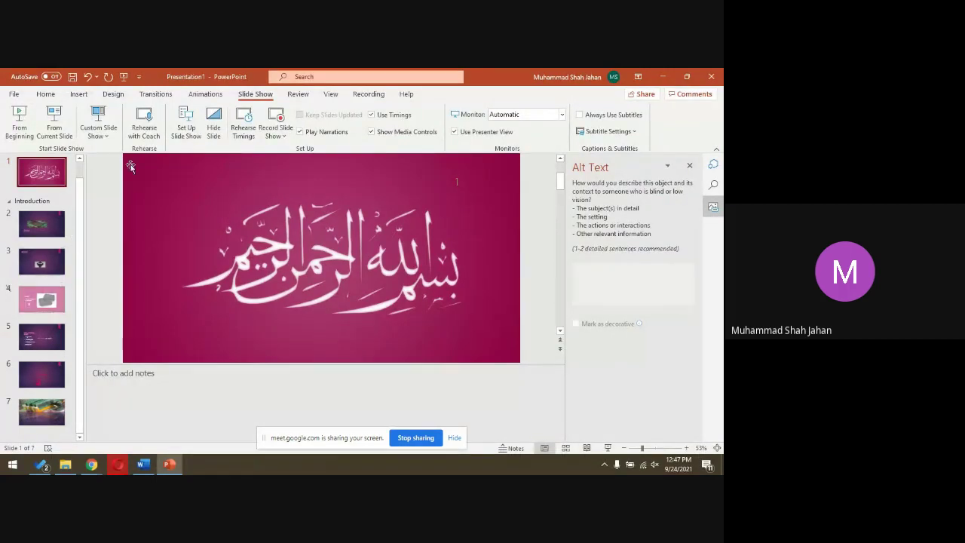
Step: Toggle hiding on the first slide and the Processor slide, leaving both unhidden
left_click(219, 114)
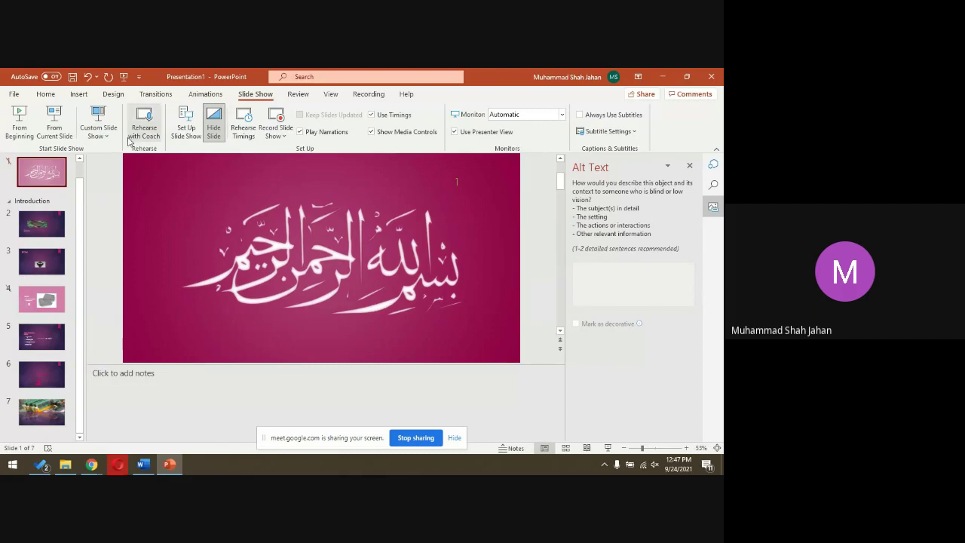
left_click(211, 125)
left_click(41, 300)
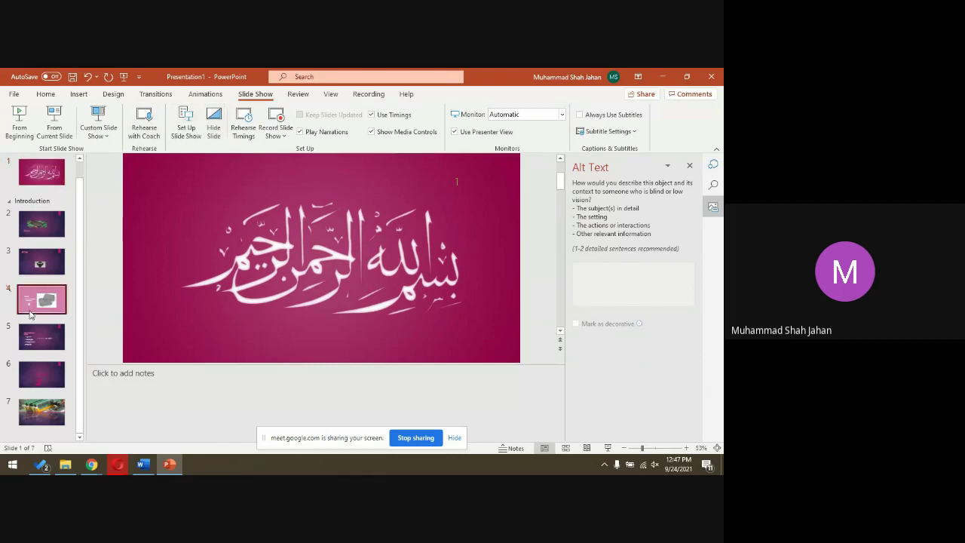
left_click(206, 125)
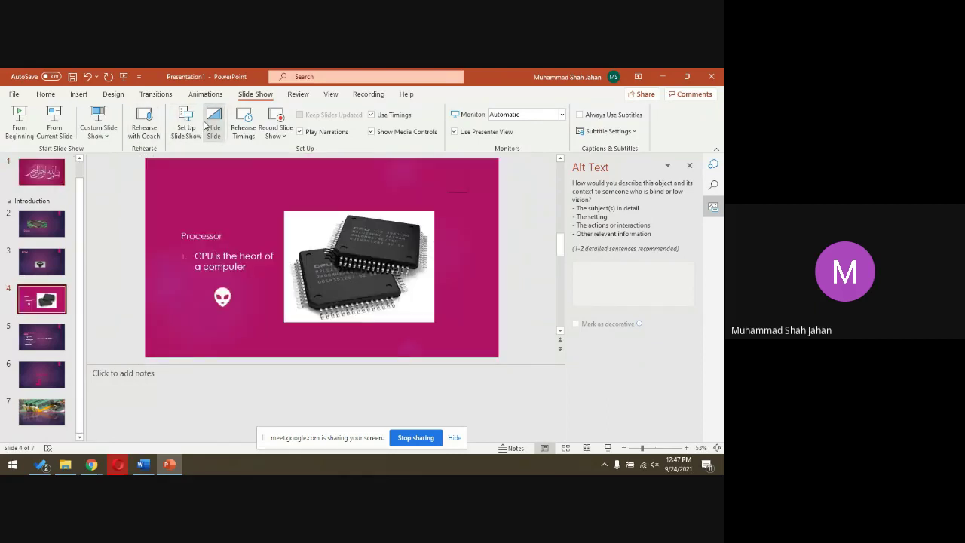
left_click(206, 124)
left_click(205, 124)
left_click(206, 124)
left_click(205, 125)
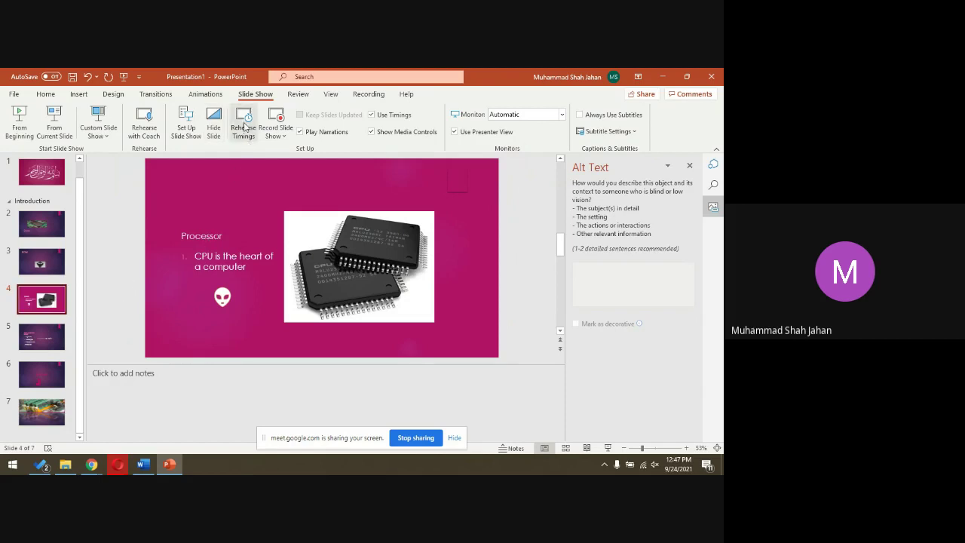
Step: Rehearse the slide timings from the first slide through the Processor slide, and discard the new timings
left_click(245, 126)
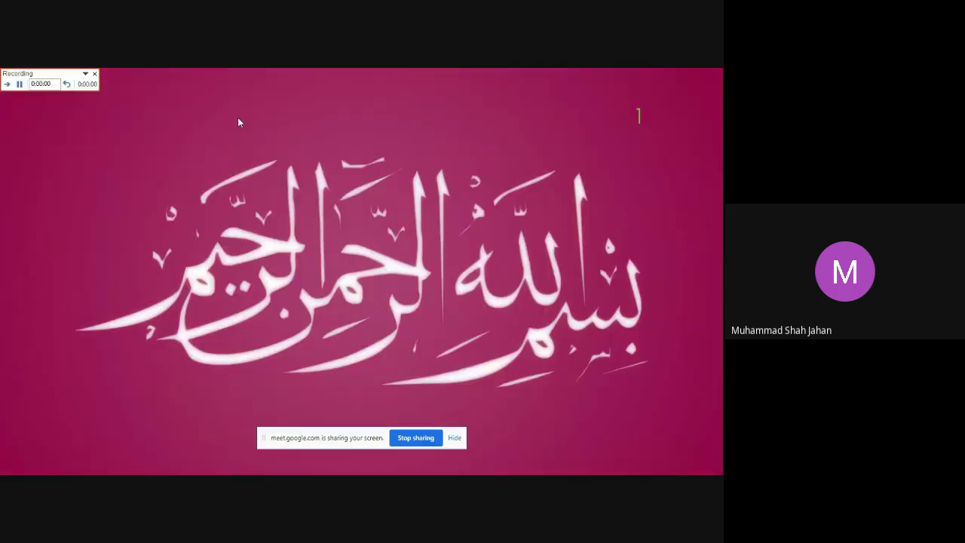
left_click(176, 235)
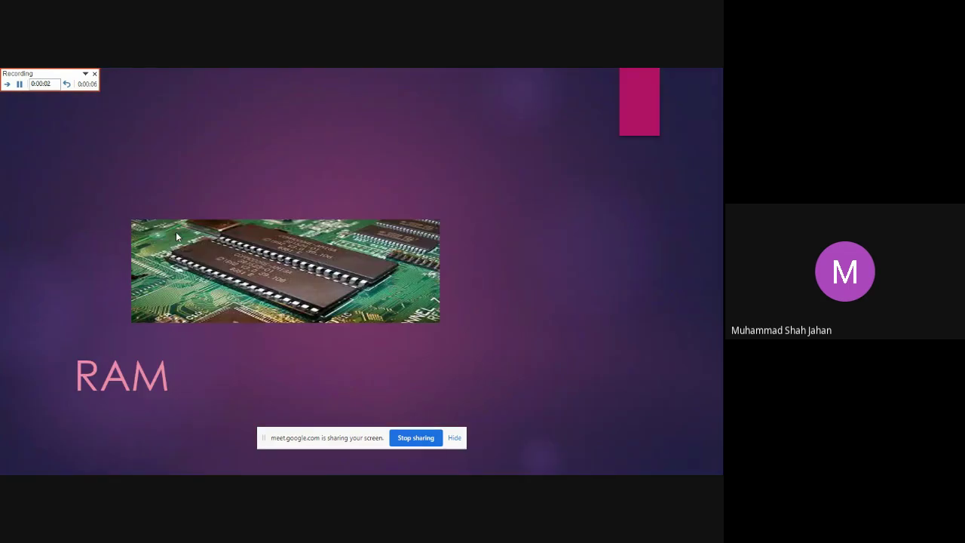
left_click(176, 237)
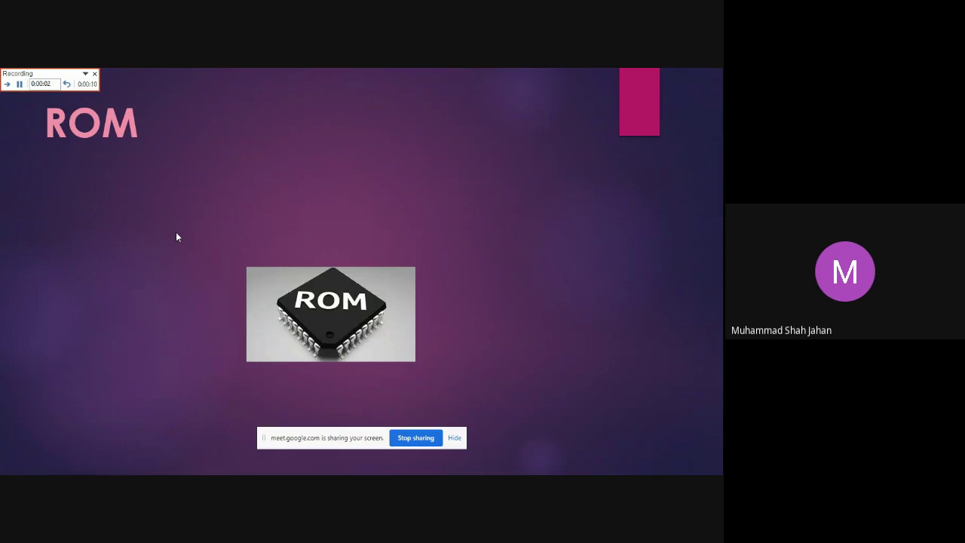
left_click(176, 236)
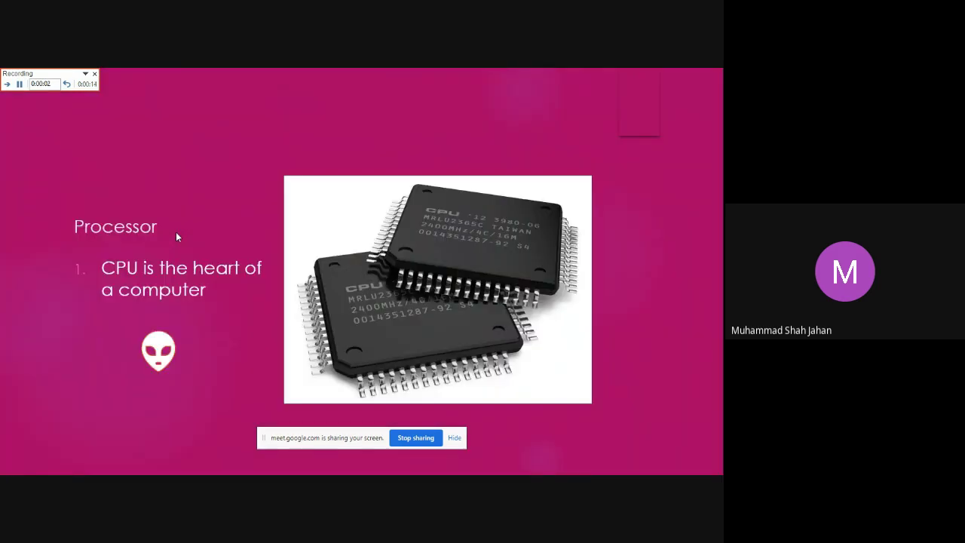
key("Escape")
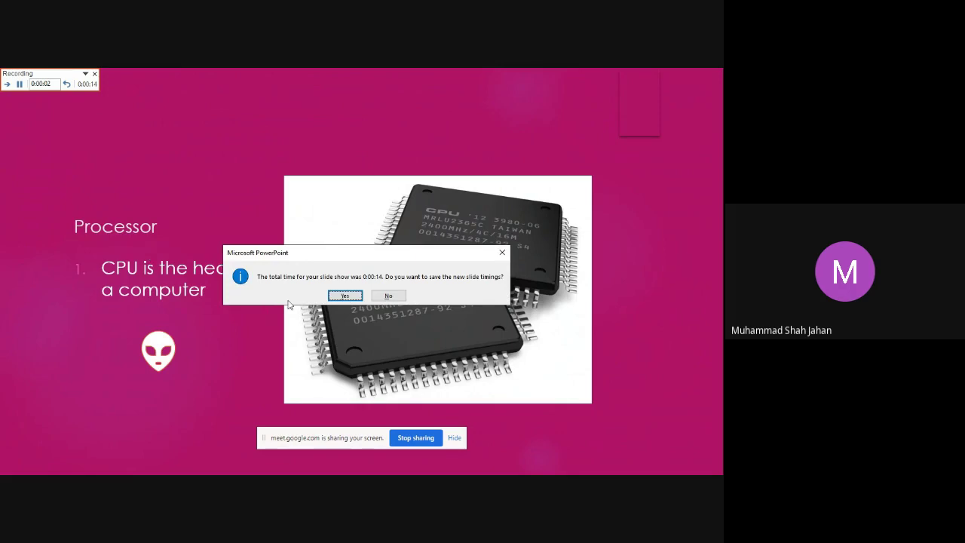
left_click(387, 297)
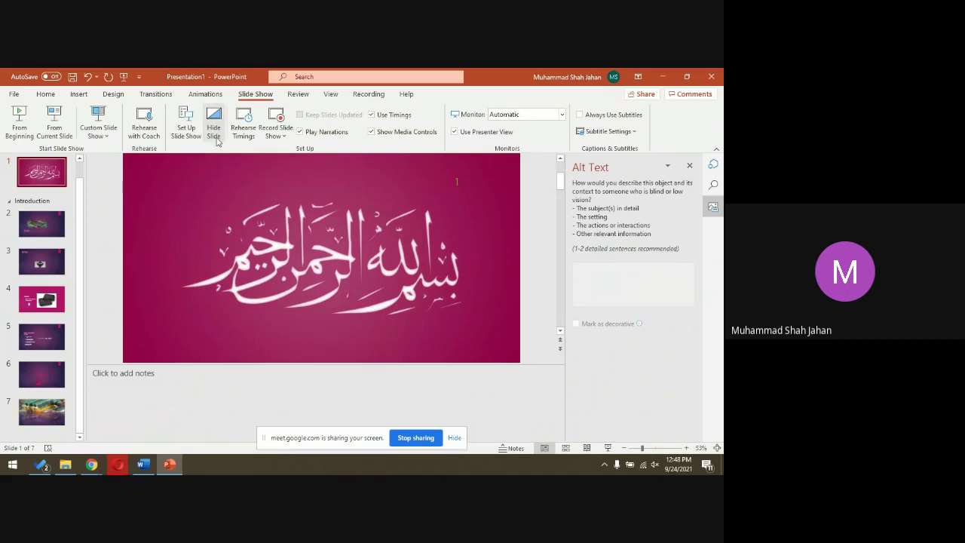
Step: Start recording the slide show on the first slide and advance to the RAM slide
left_click(283, 137)
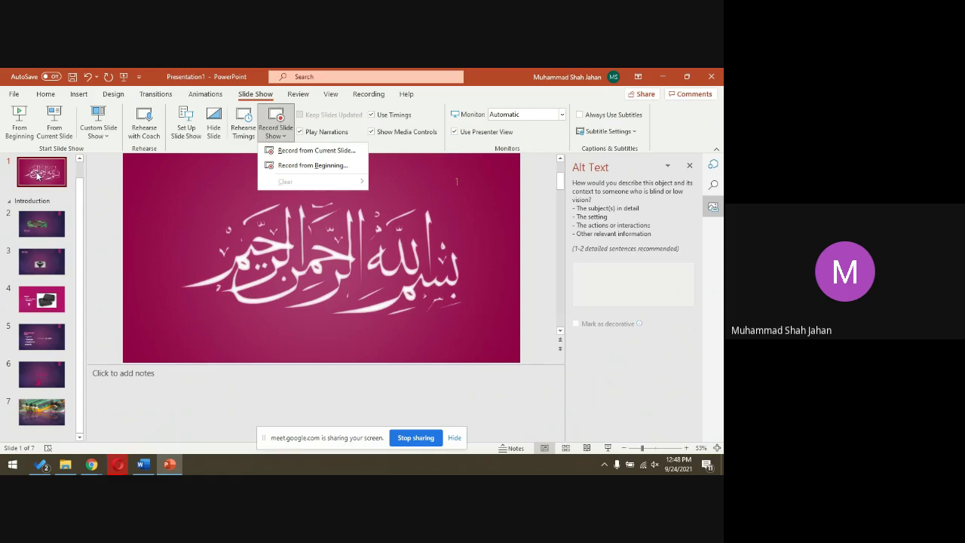
left_click(277, 120)
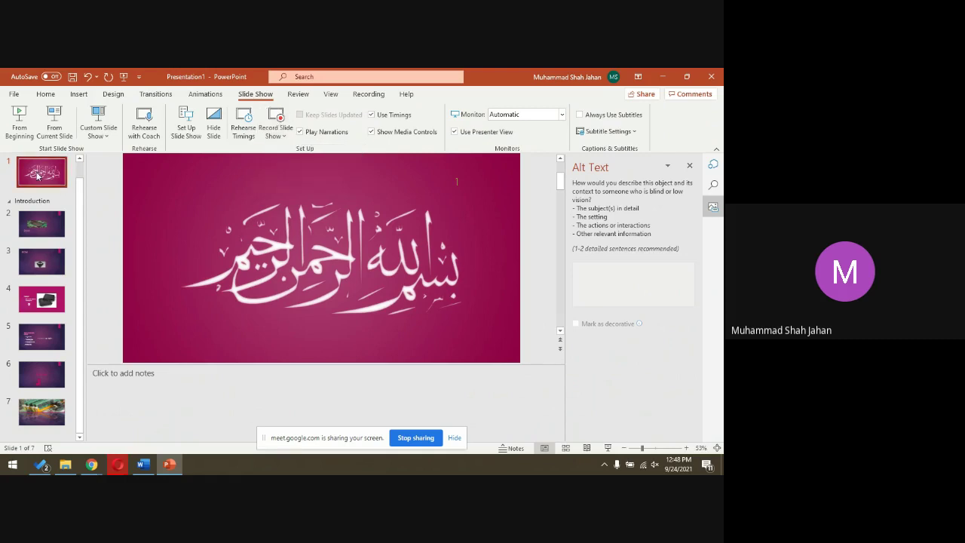
left_click(278, 114)
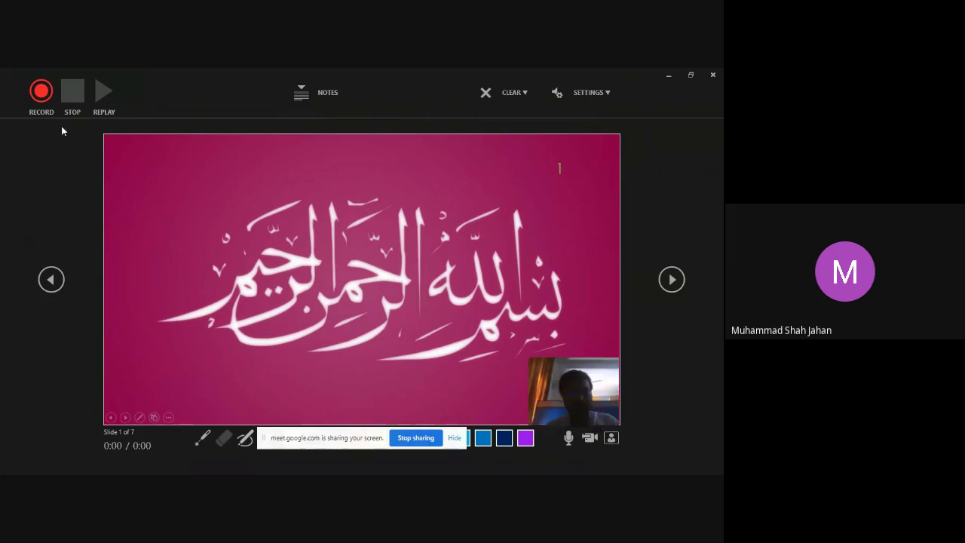
left_click(49, 104)
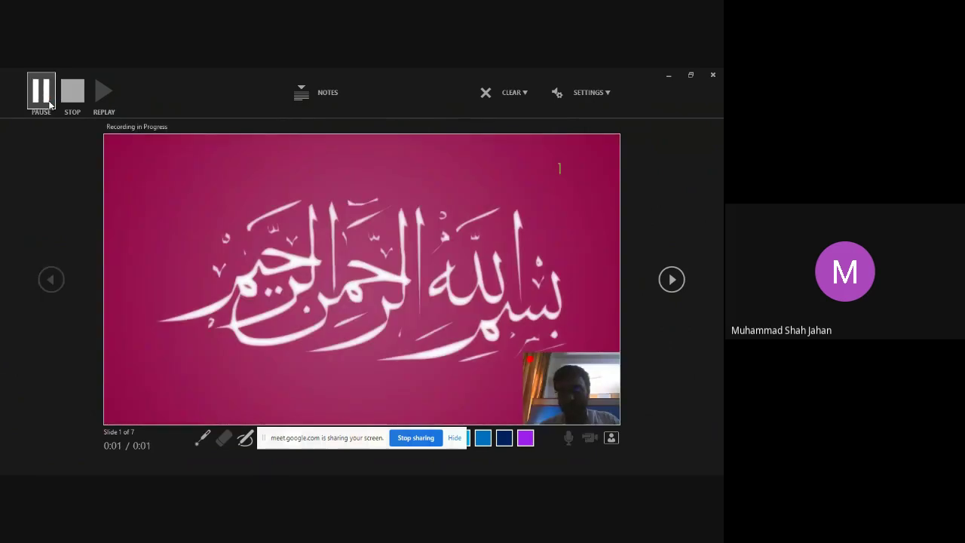
key("Right")
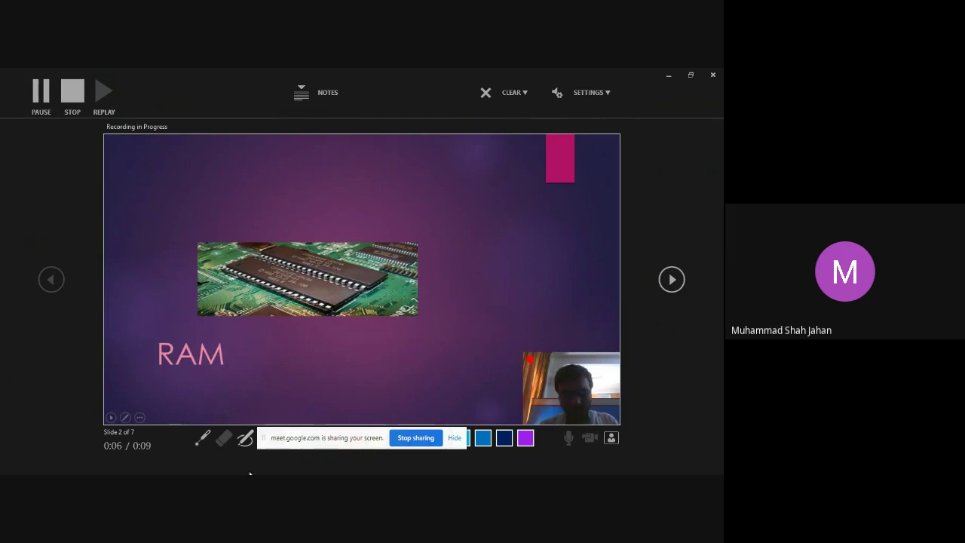
Step: Draw freehand red pen loops beside the RAM picture during the recording, and pause and close the recording
left_click(454, 438)
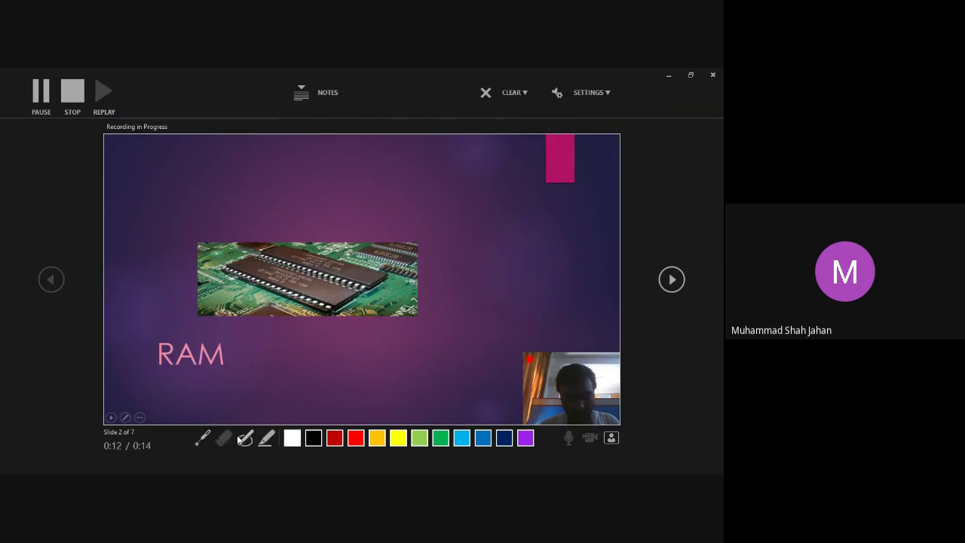
left_click(246, 438)
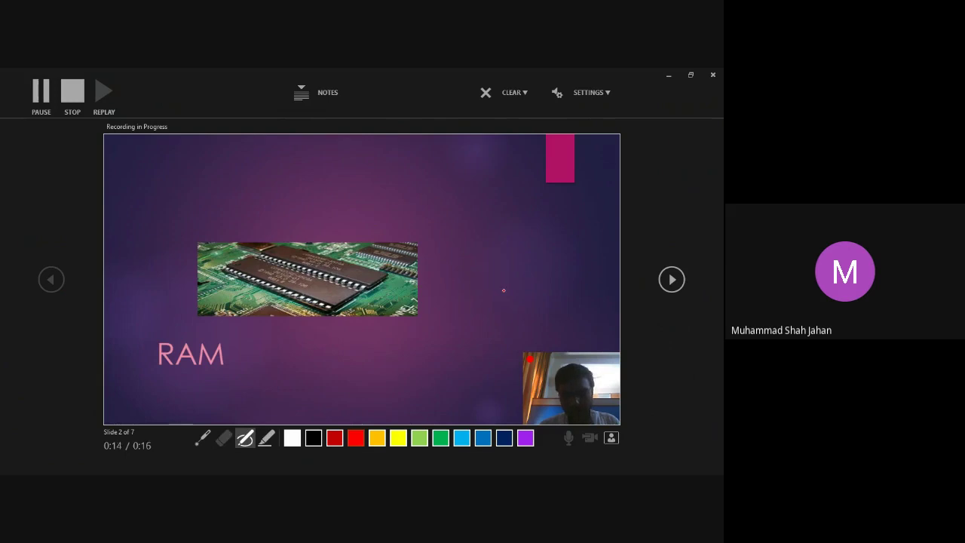
mouse_move(460, 308)
left_mouse_down()
mouse_move(468, 298)
mouse_move(444, 385)
left_mouse_up()
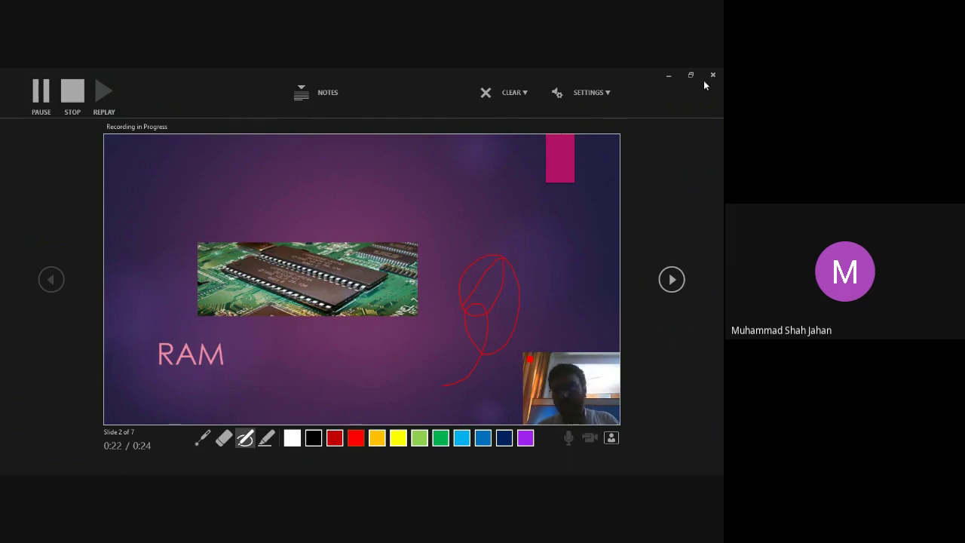
left_click(42, 94)
key("Escape")
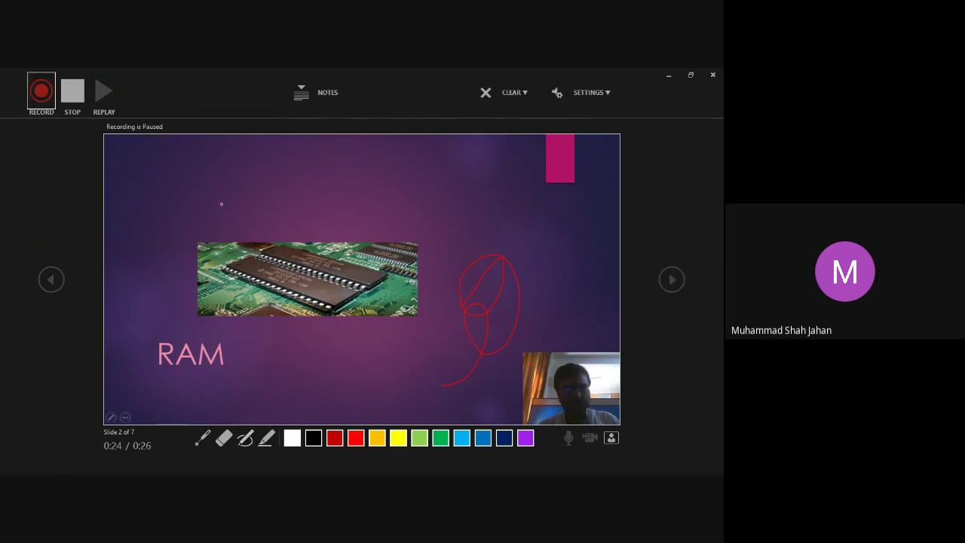
left_click(713, 75)
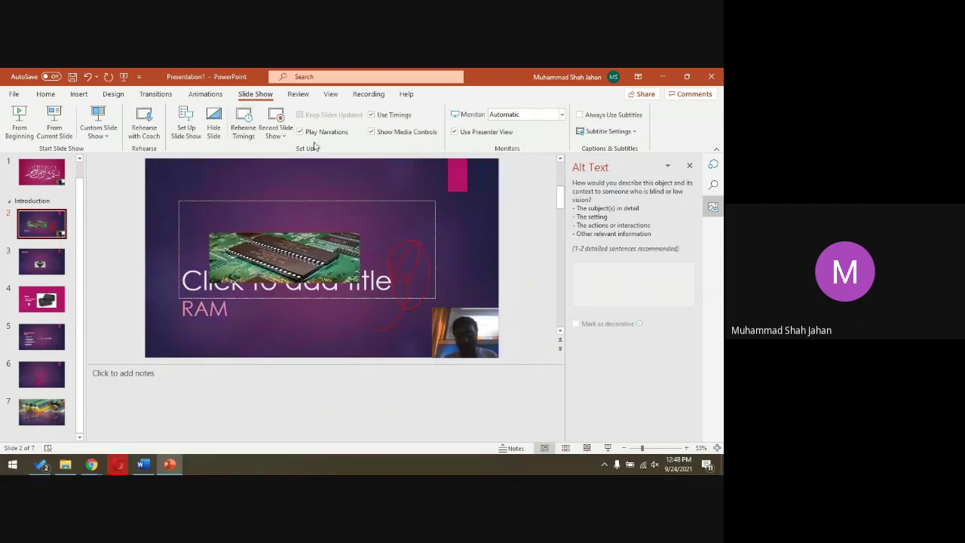
Step: Look through the slide show monitor choices and the subtitle settings without changing any of them
left_click(546, 117)
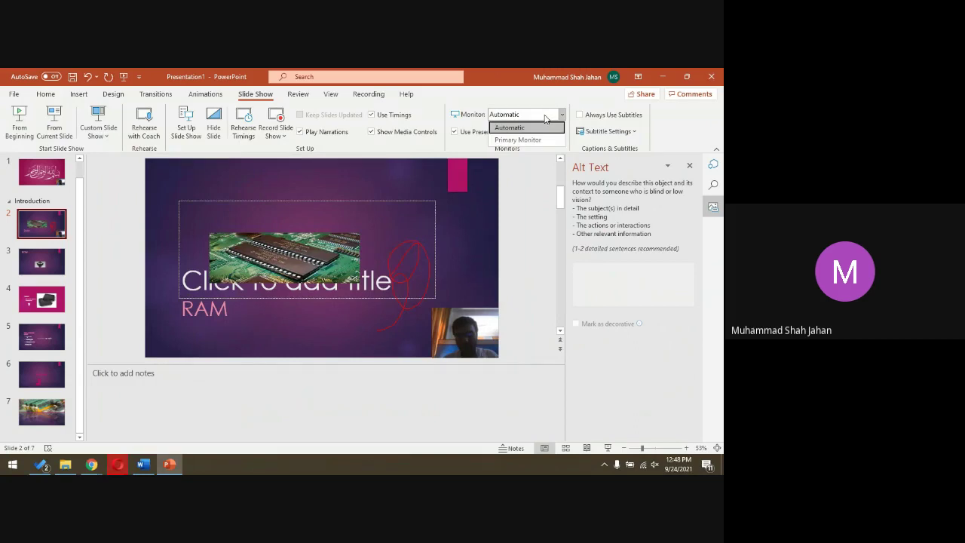
left_click(546, 118)
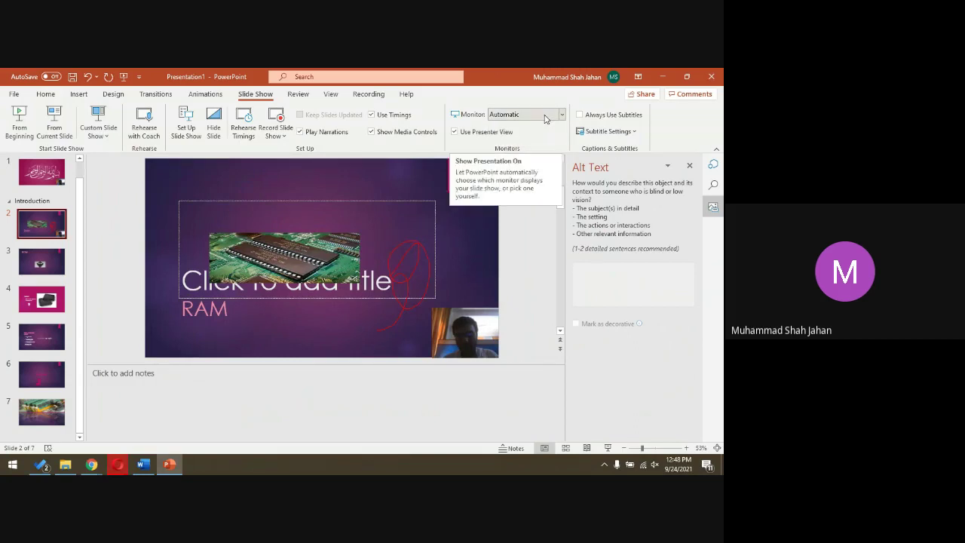
left_click(635, 134)
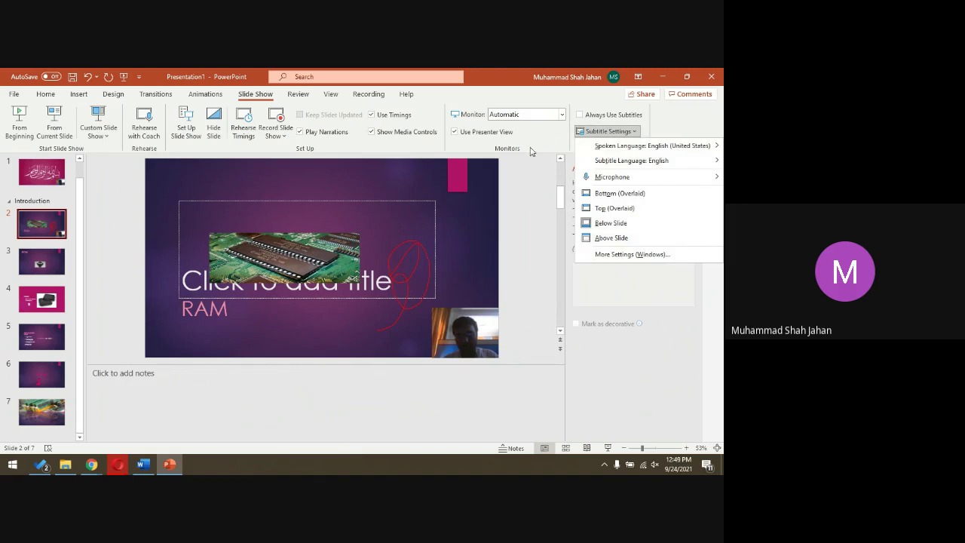
left_click(531, 151)
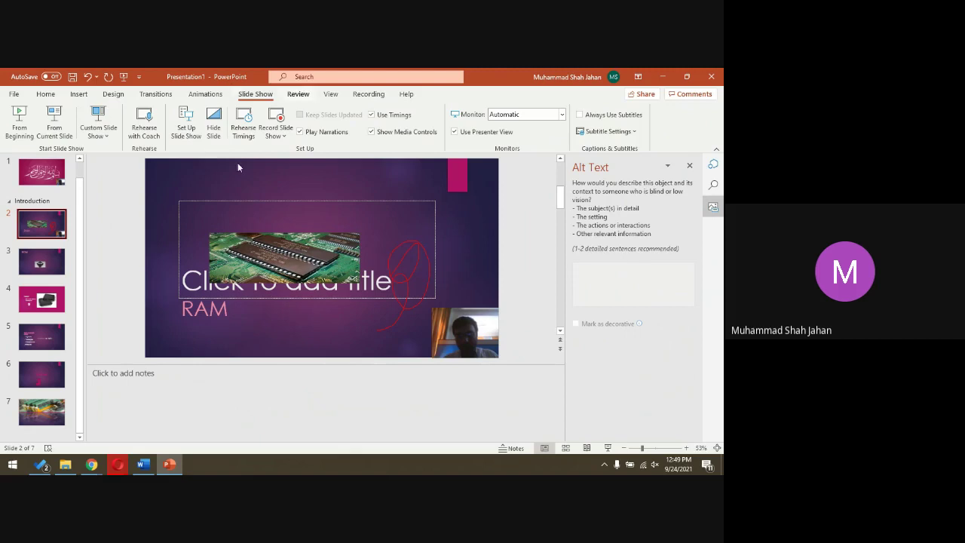
Step: Switch to the Word lab manual and read sections 22 and 23 on printing and saving a presentation for the web
left_click(143, 464)
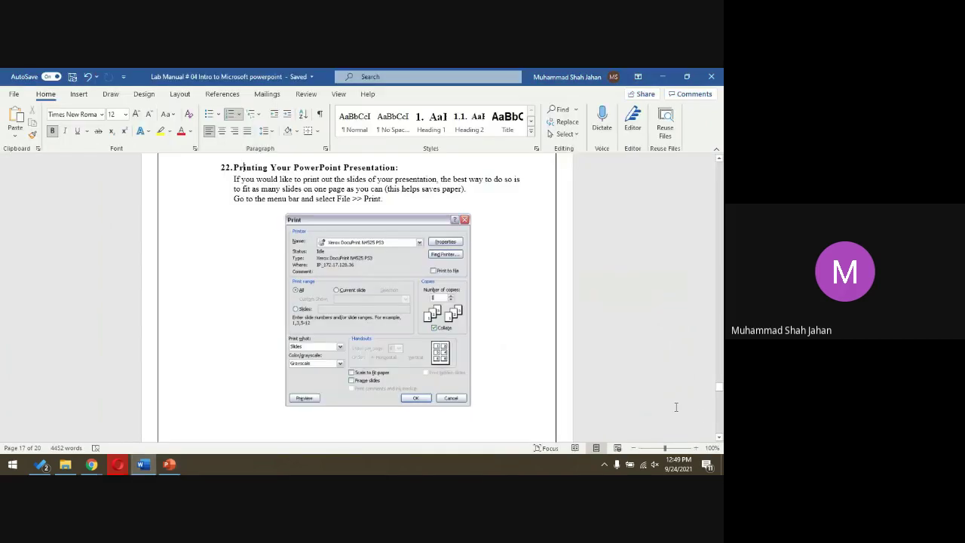
left_click(719, 437)
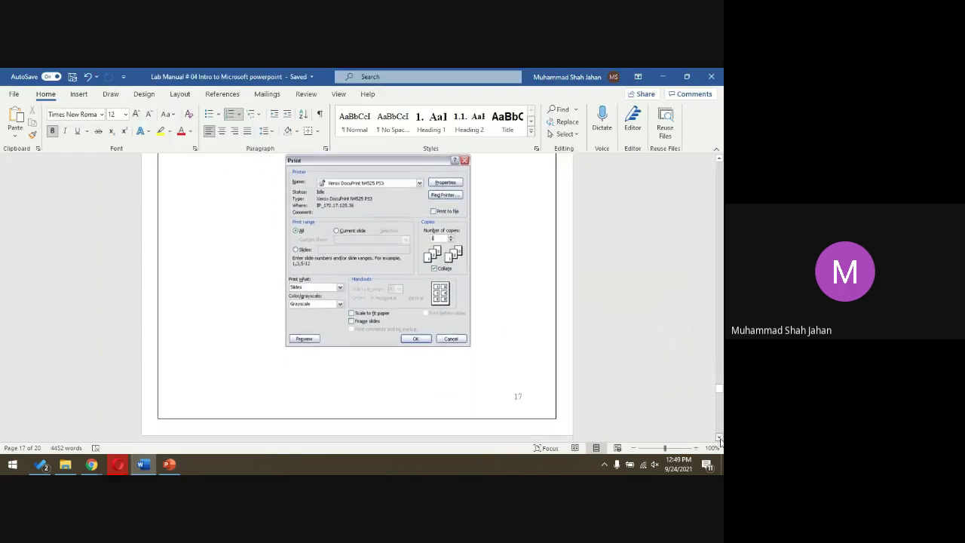
left_click_drag(719, 437, 719, 437)
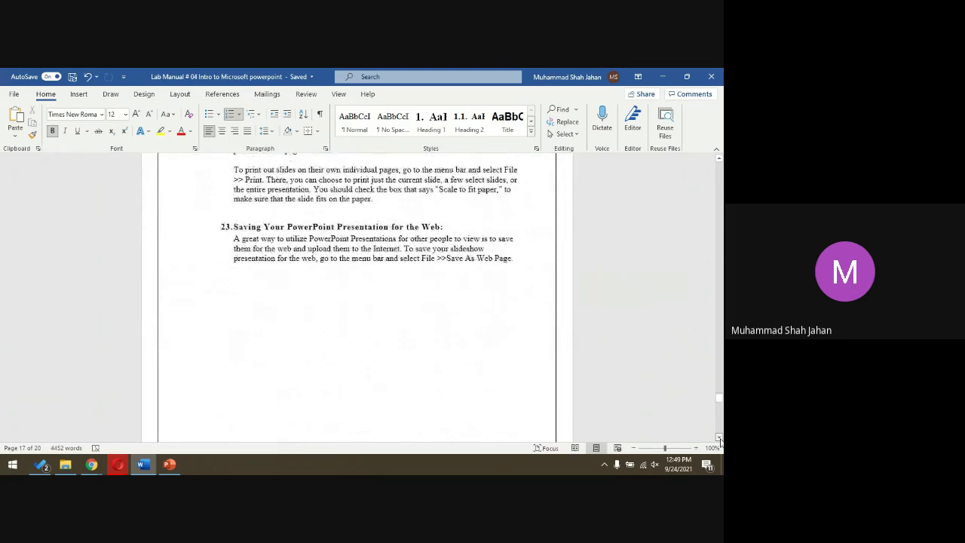
Step: Switch to PowerPoint, examine the file formats offered for saving a copy to OneDrive, and return to the slides without saving
key("alt+Tab")
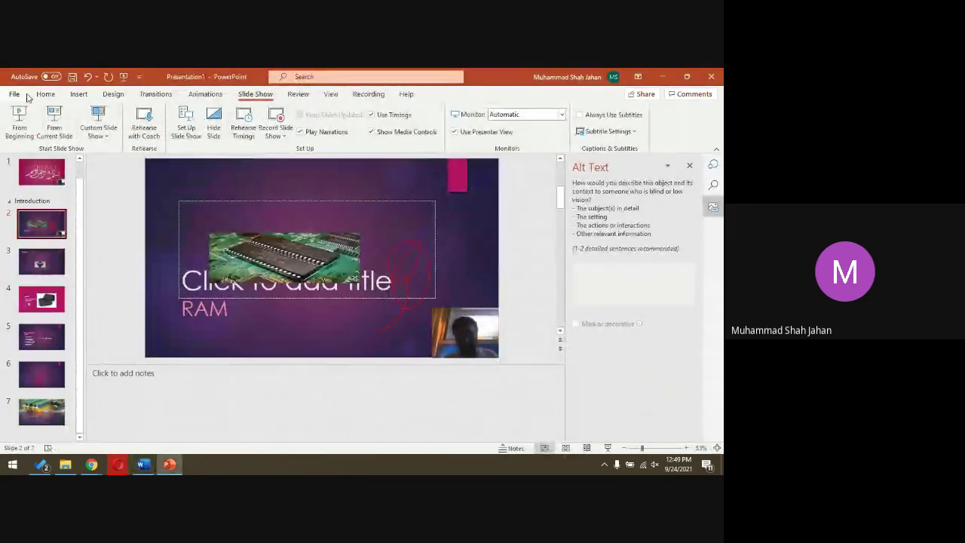
left_click(15, 95)
left_click(39, 240)
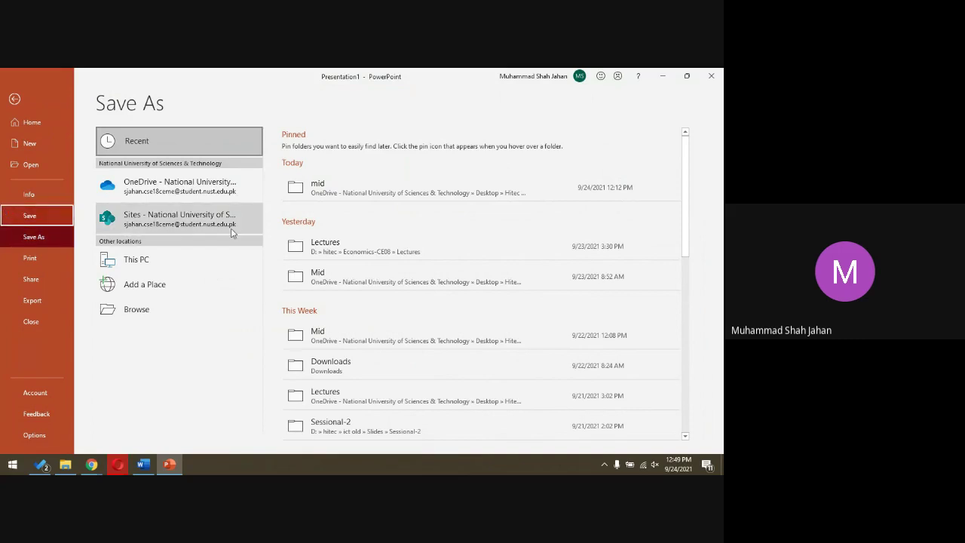
left_click(38, 239)
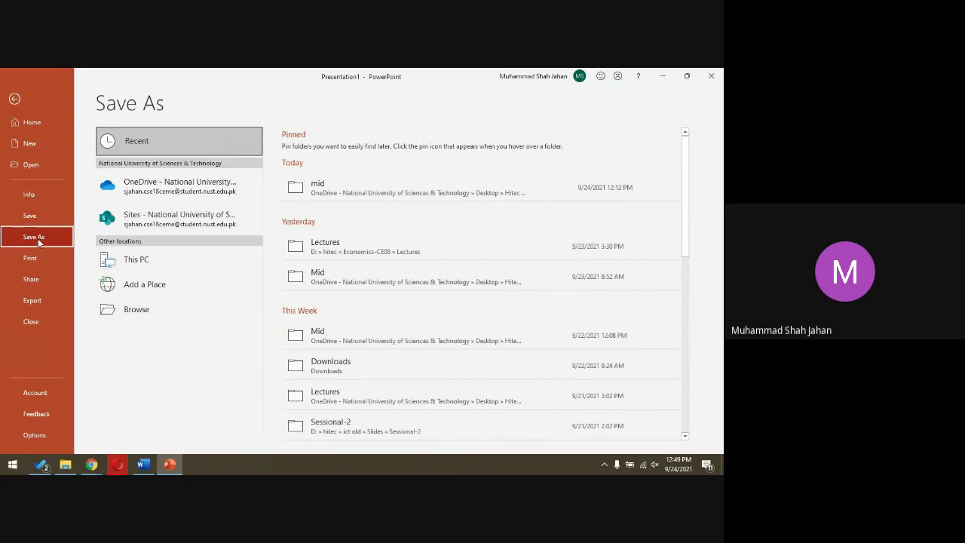
left_click(178, 188)
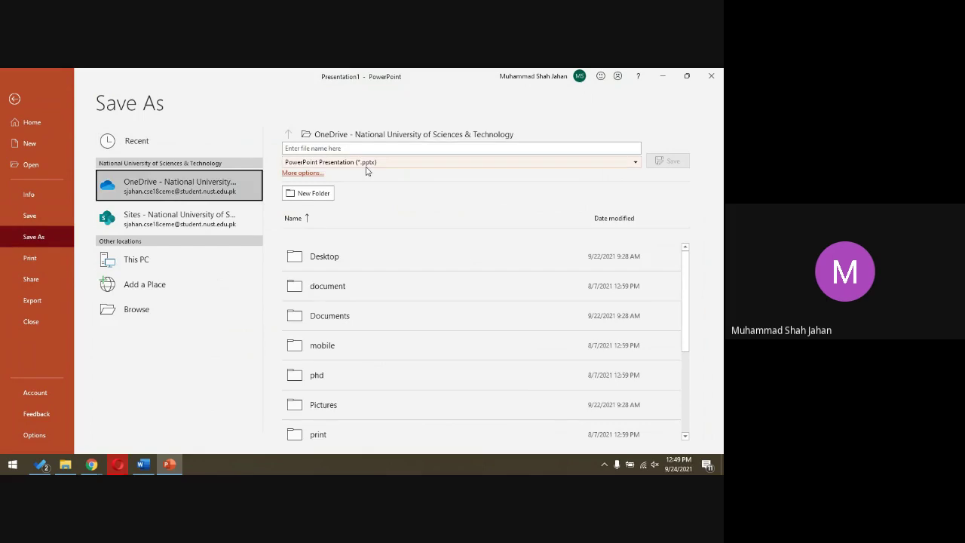
left_click(391, 162)
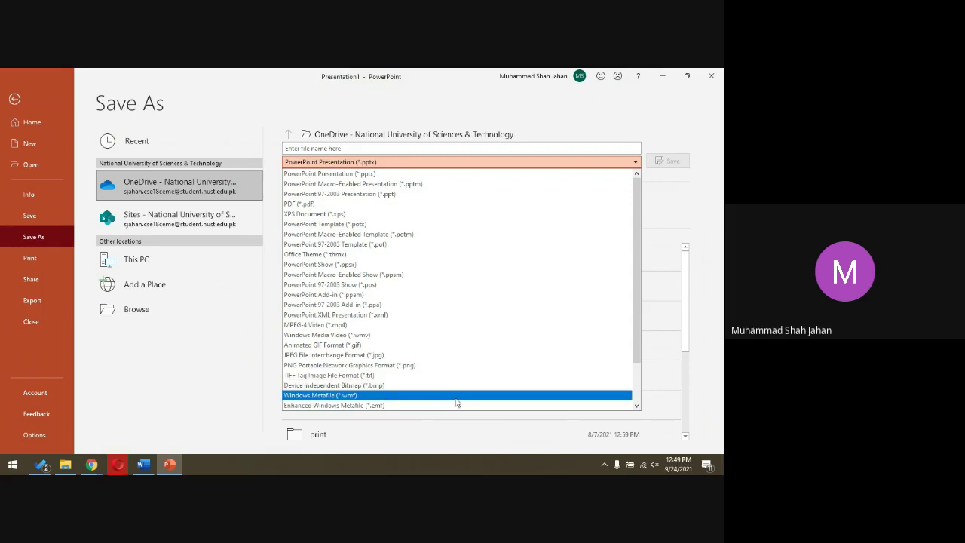
left_click(637, 406)
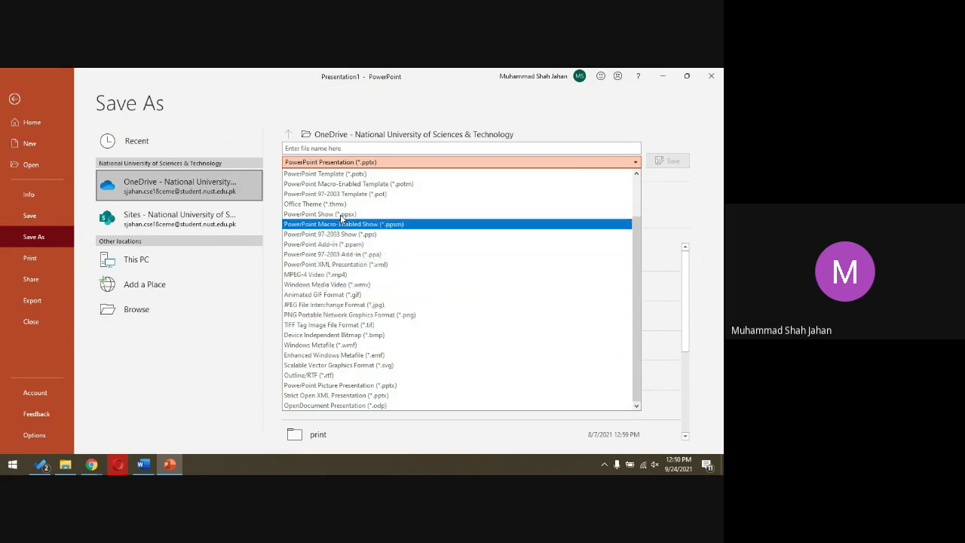
left_click(637, 174)
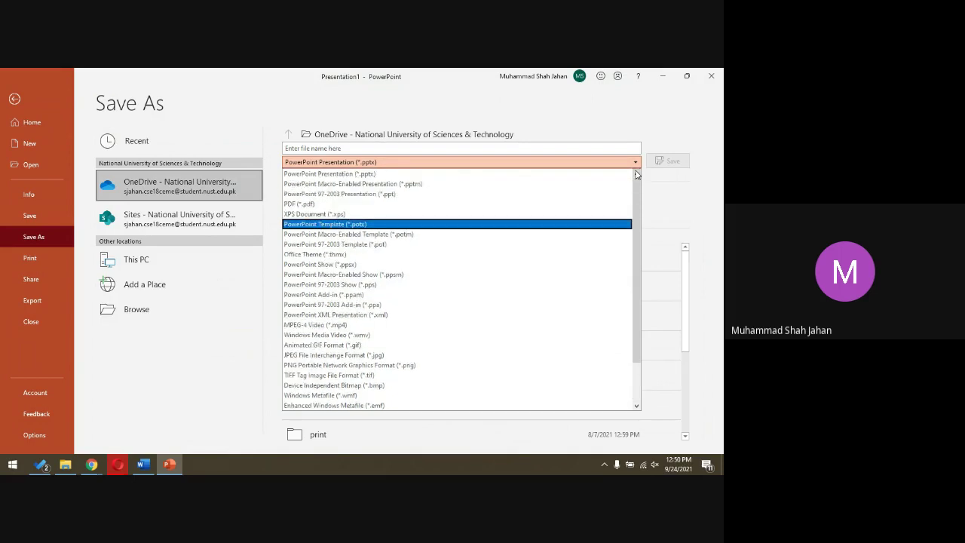
key("Escape")
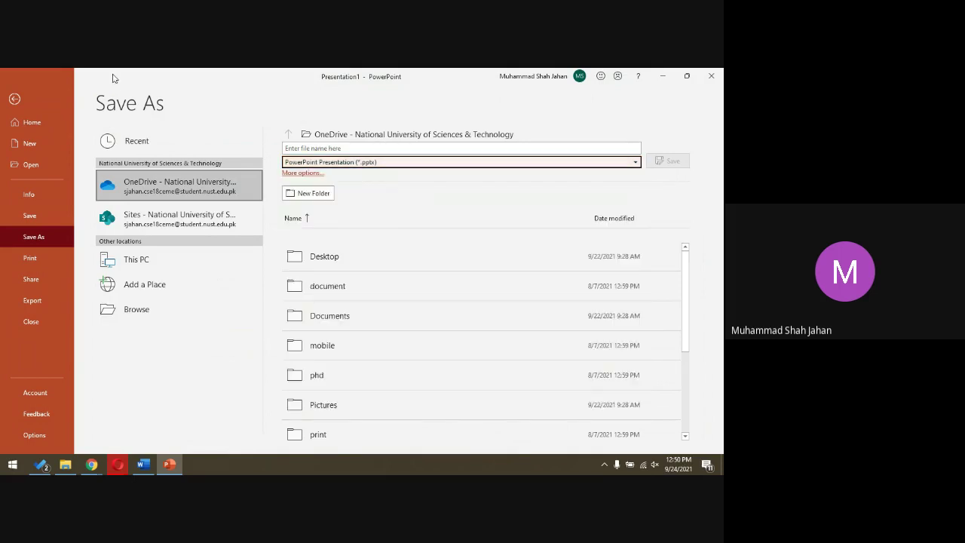
left_click(13, 98)
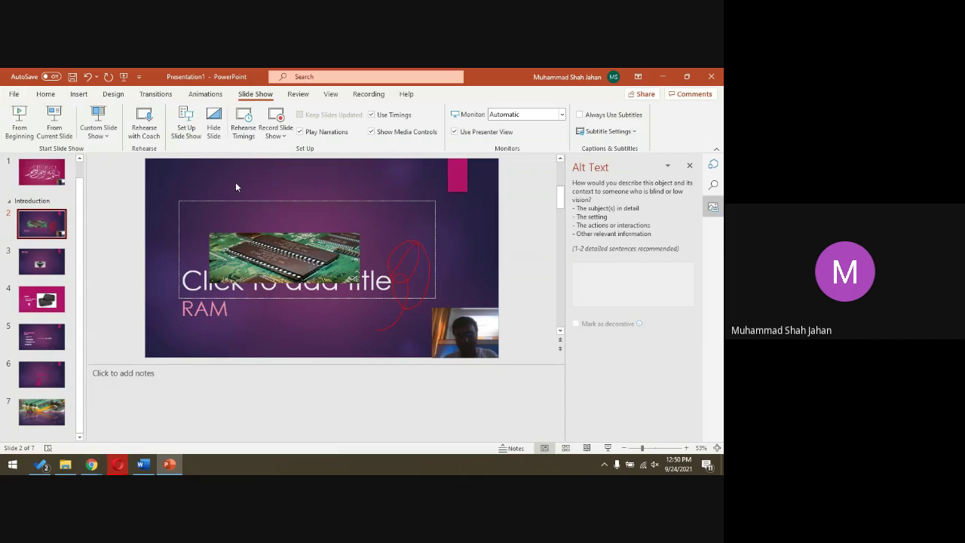
Step: Check the end of section 23 in the Word lab manual, and switch back to PowerPoint
left_click(143, 463)
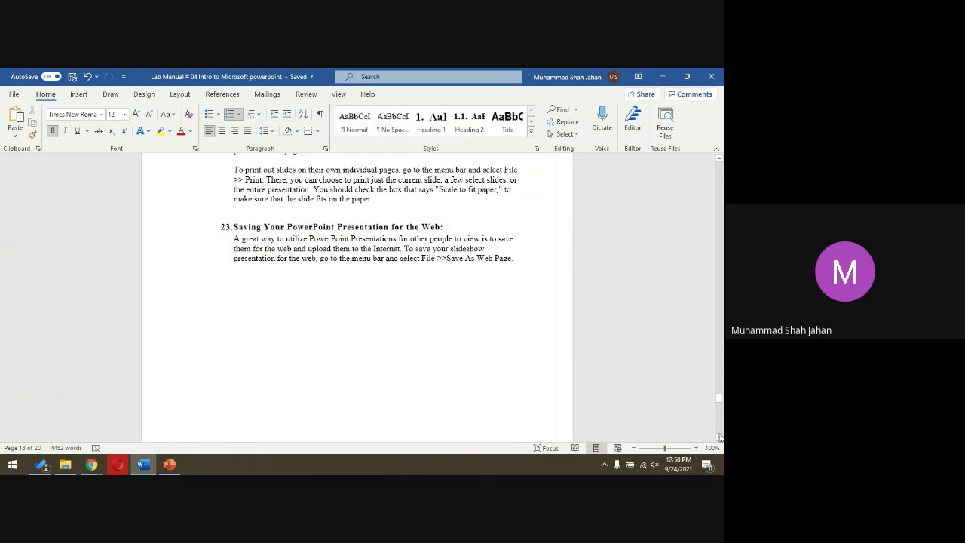
scroll(719, 440, "down", 2)
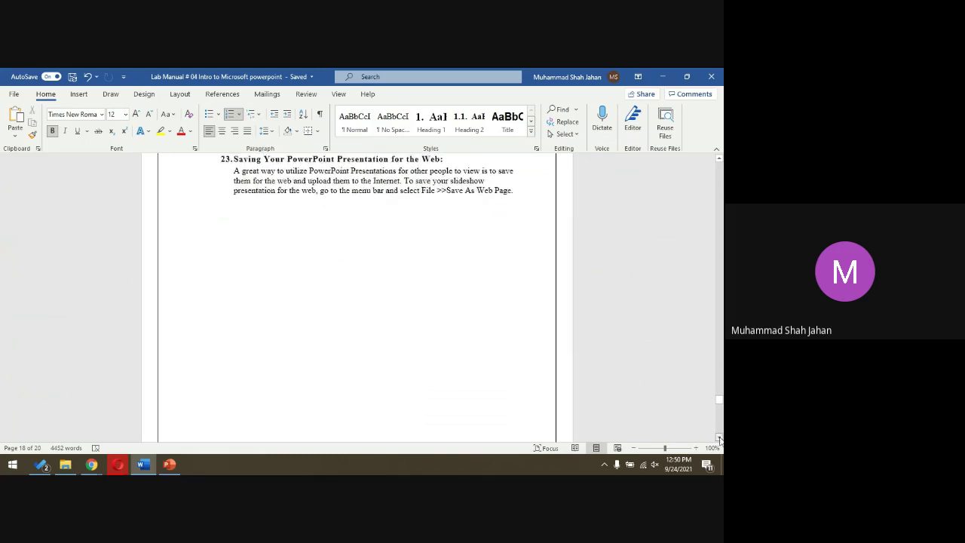
key("alt+Tab")
Step: Try the Appear entrance animation on the RAM slide's picture, and replace it with Fade
left_click(247, 255)
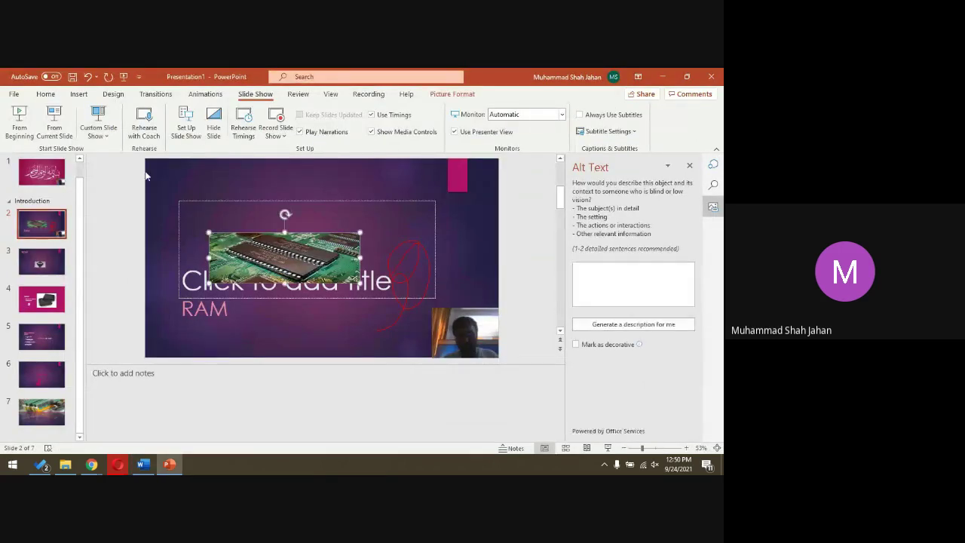
left_click(205, 95)
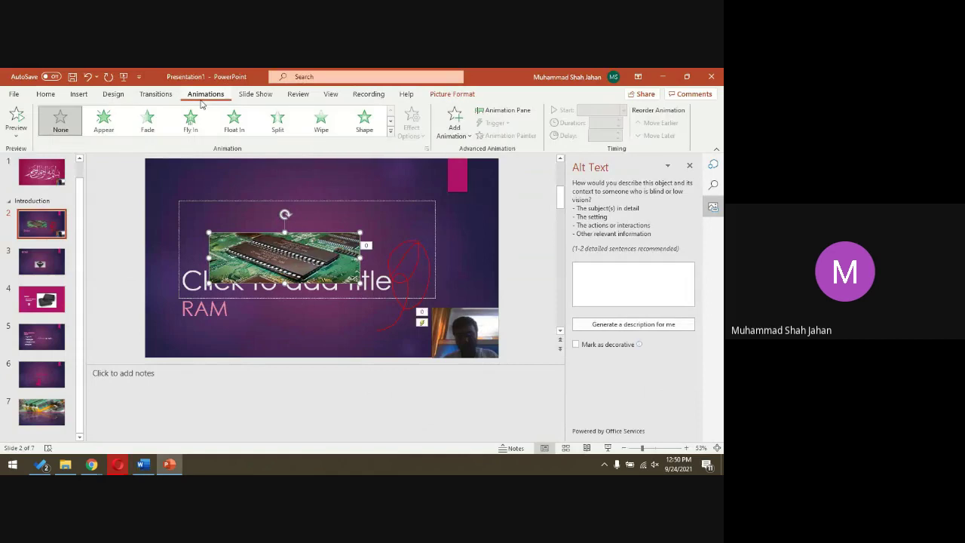
left_click(105, 120)
left_click(145, 120)
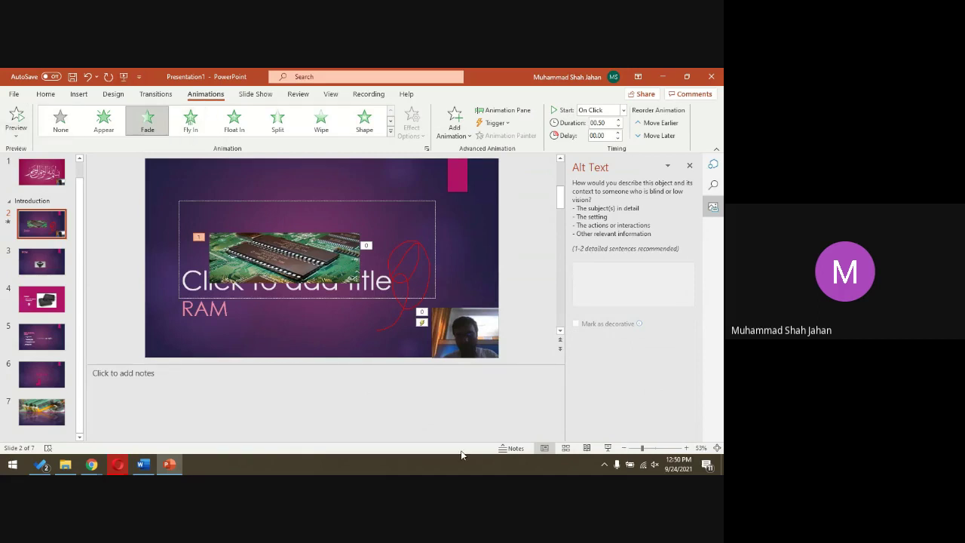
Step: Play the RAM slide in the slide show to check the picture's animation, and end the show
left_click(608, 448)
left_click(608, 445)
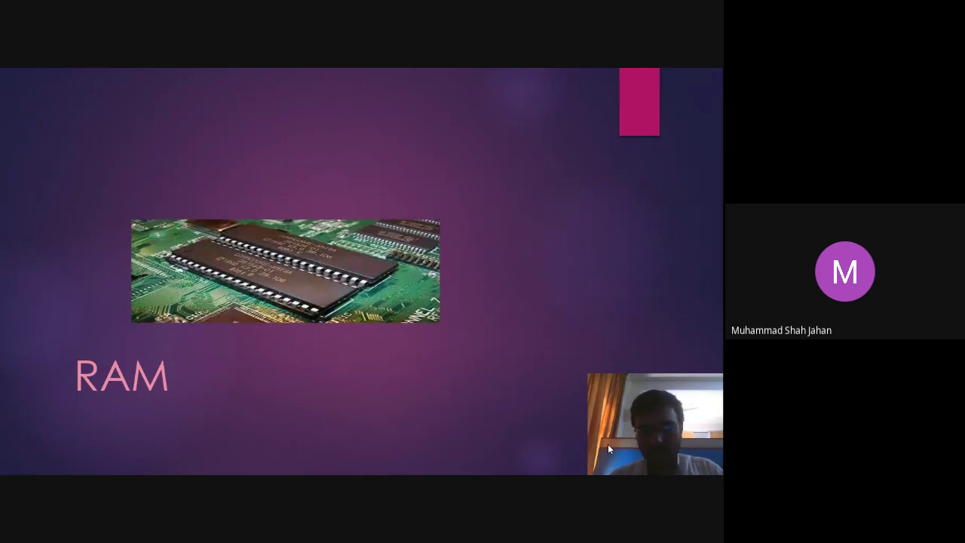
key("Escape")
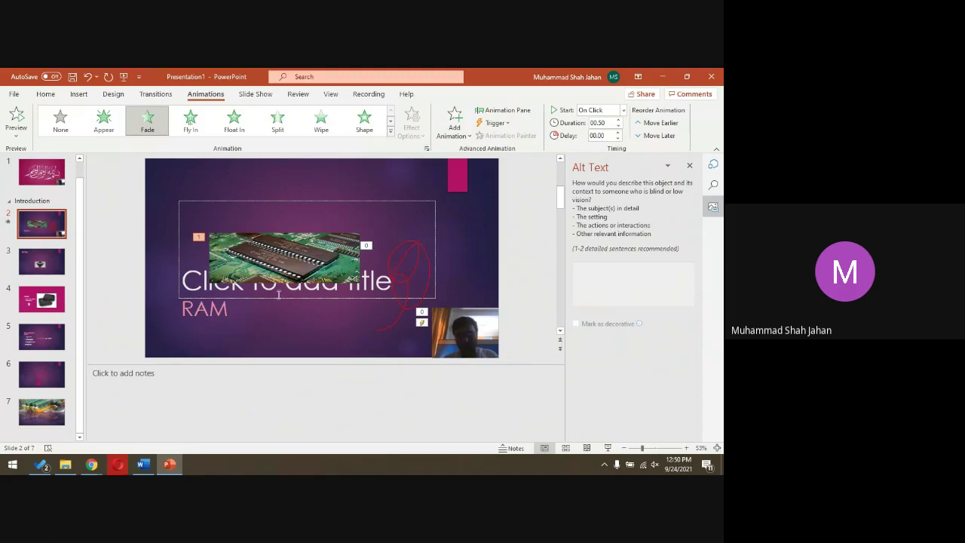
Step: Select the RAM subtitle text box on the second slide
left_click(219, 310)
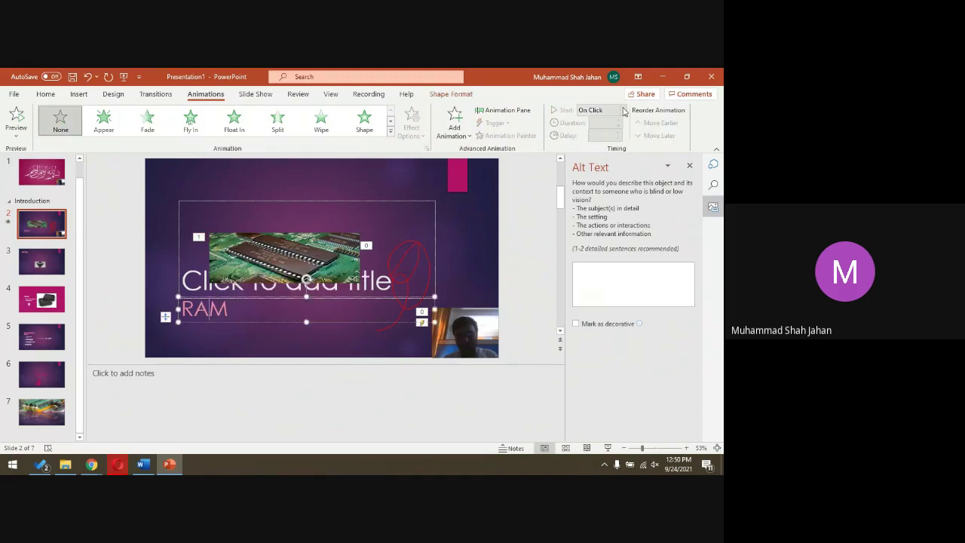